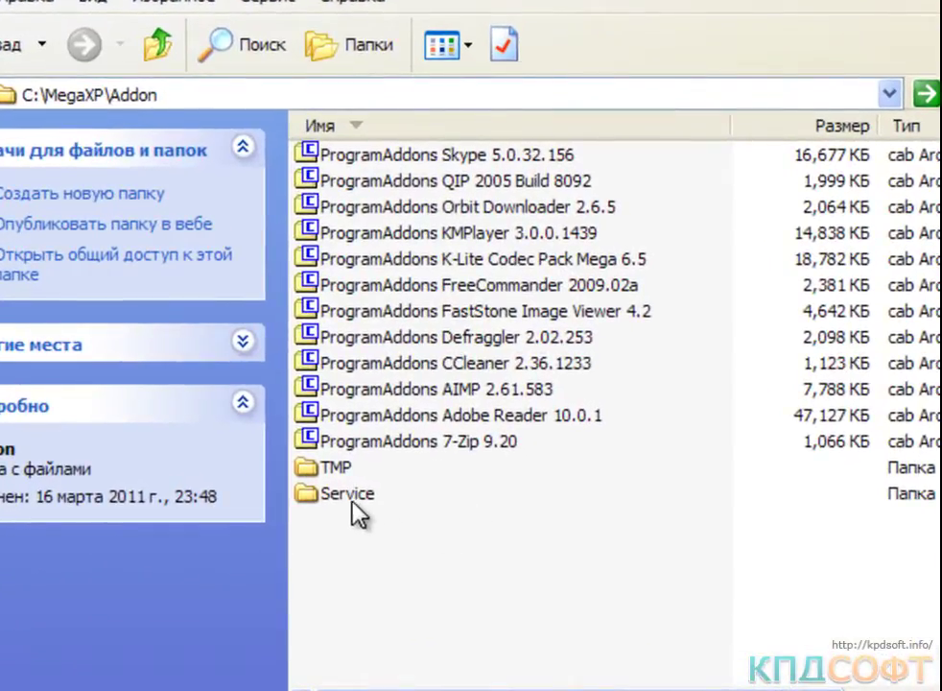
left_click(350, 502)
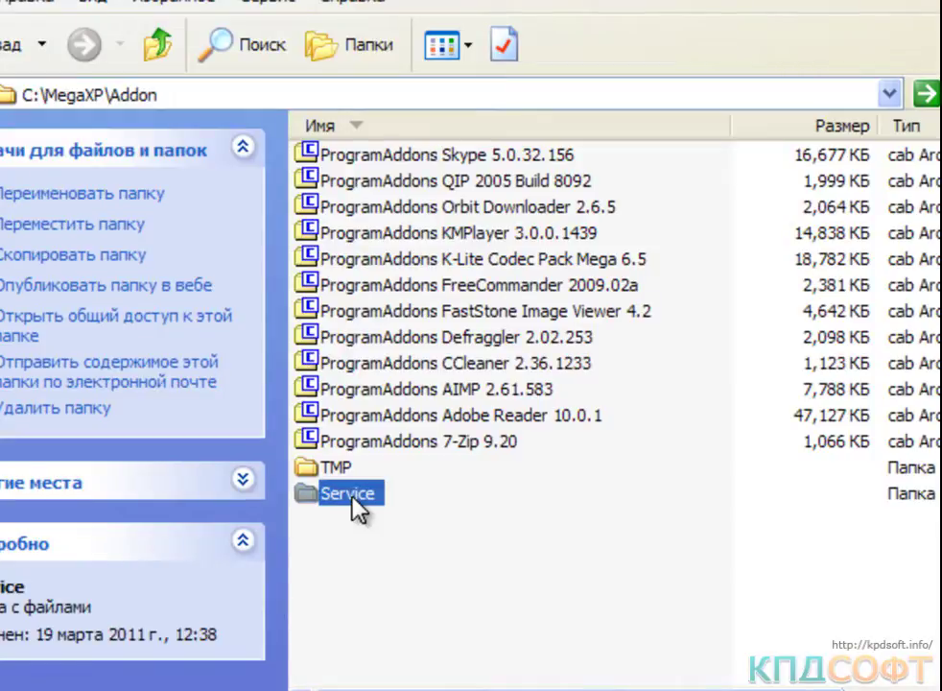
left_click(342, 469)
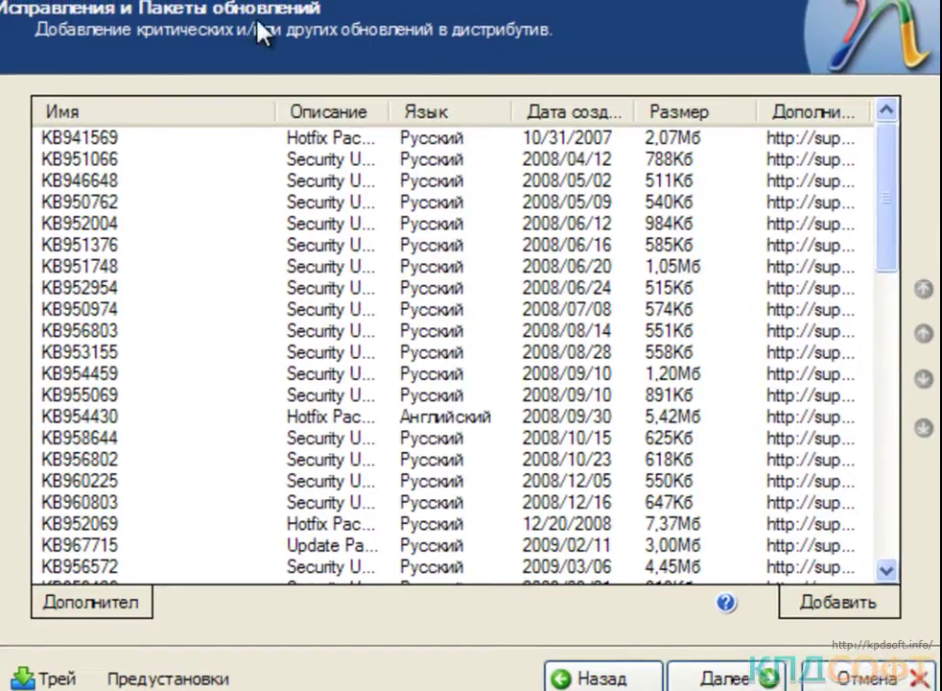
Add the WindowsXP-KB942288-v3-x86 update from the Installer 4.5 folder to nLite's list of hotfixes and update packs
left_click(826, 605)
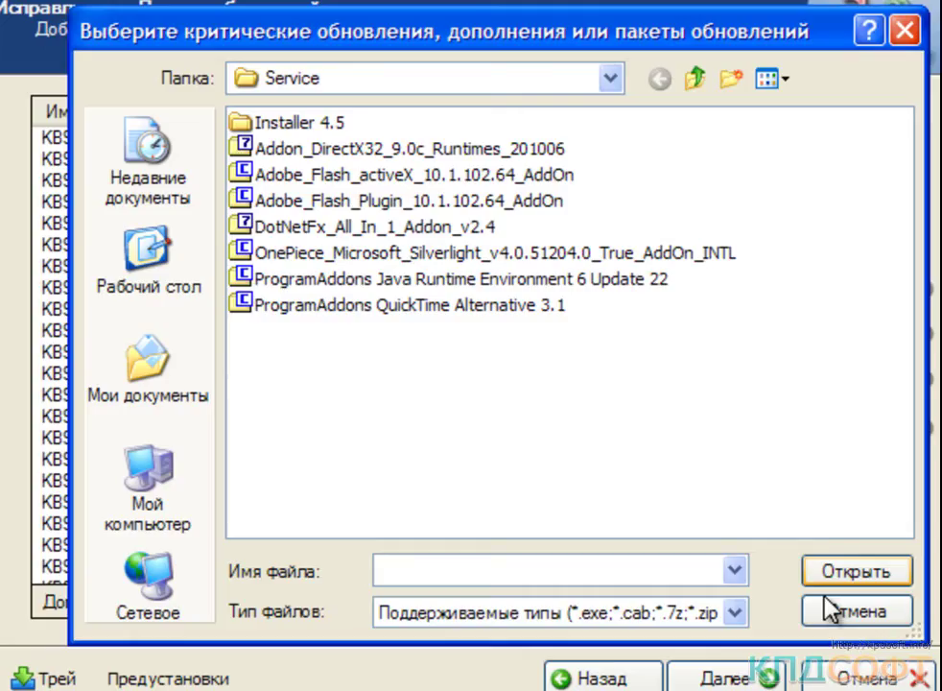
double_click(327, 120)
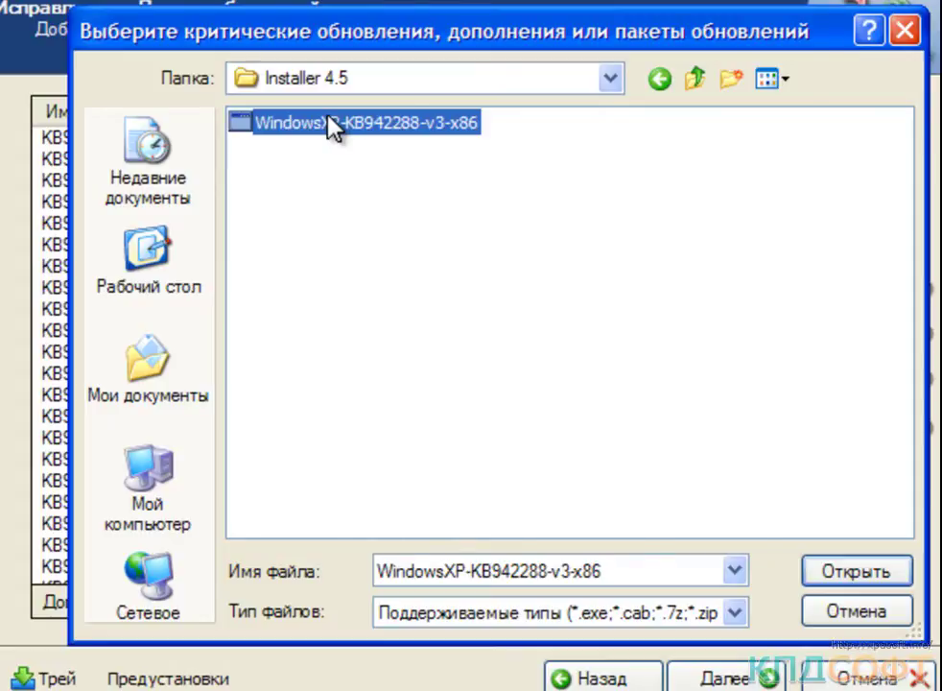
double_click(331, 125)
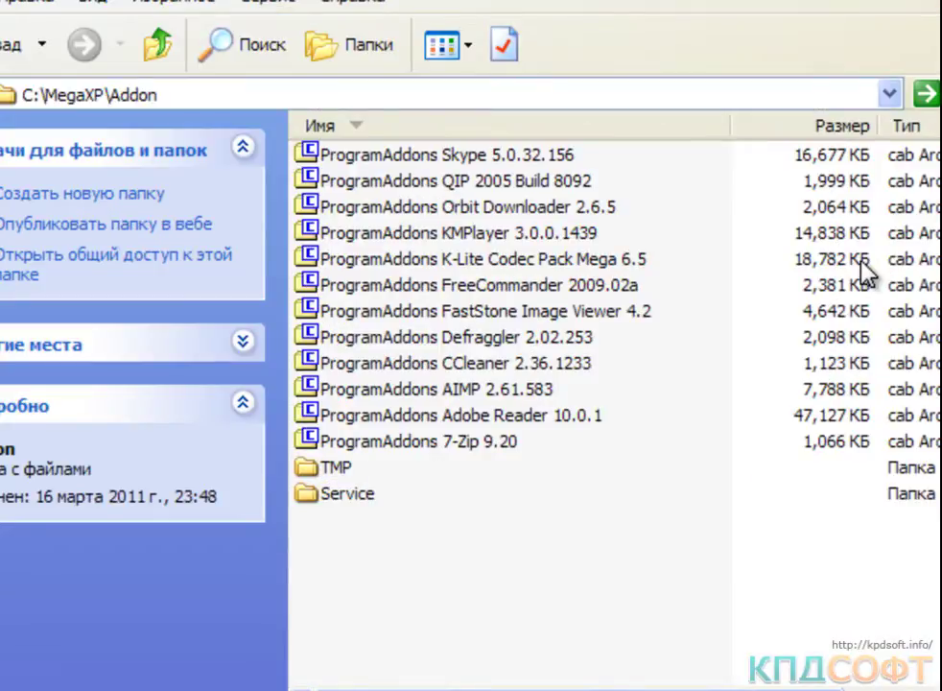
In Windows Explorer, open the Installer 4.5 folder inside C:\MegaXP\Addon\Service and copy its full path
double_click(359, 497)
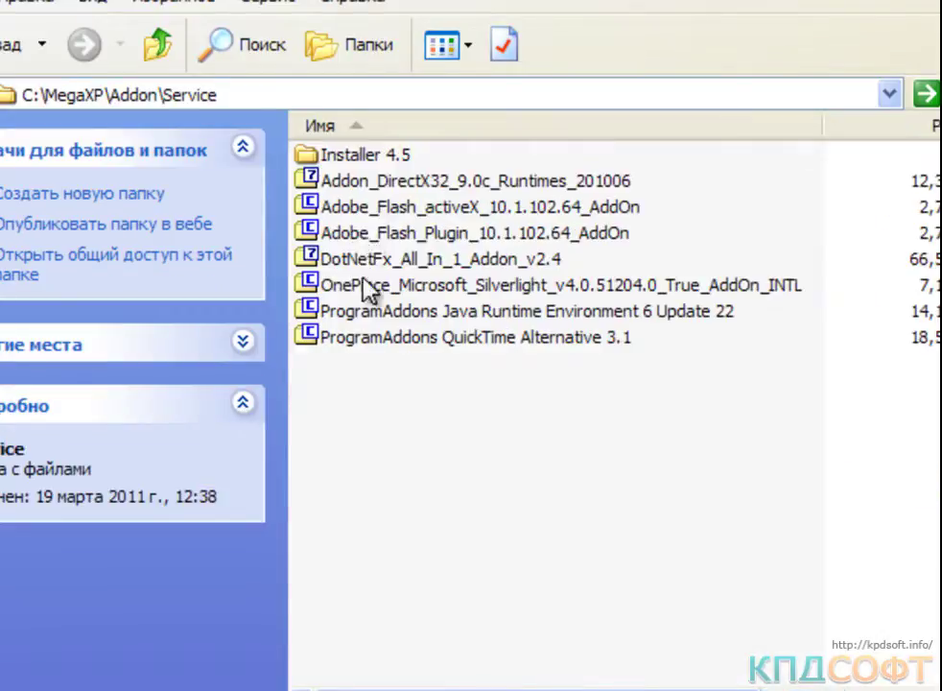
double_click(377, 159)
left_click(382, 96)
right_click(382, 96)
key("ctrl+c")
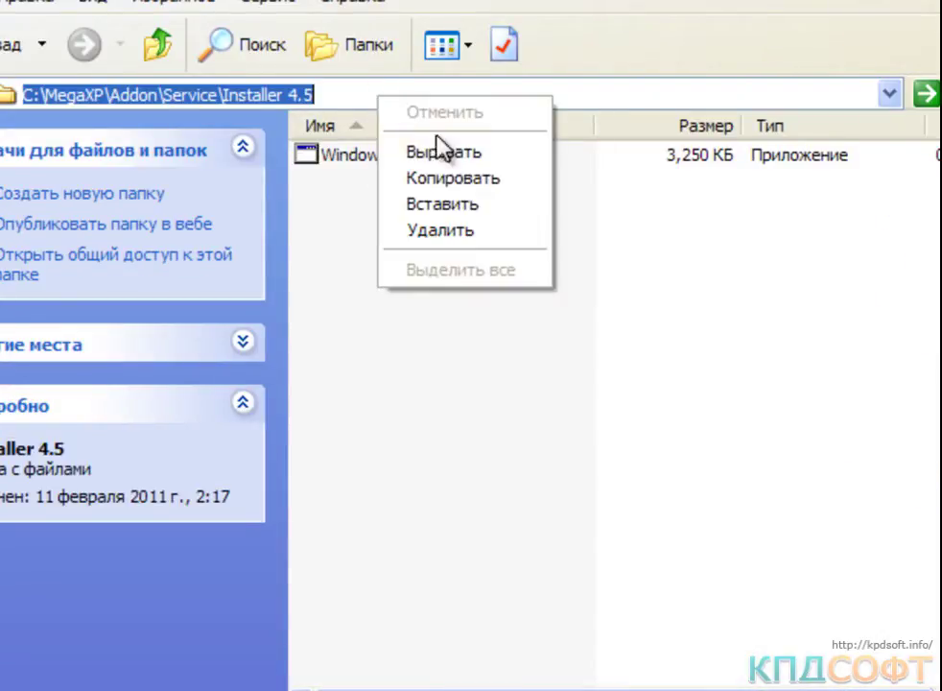
left_click(498, 179)
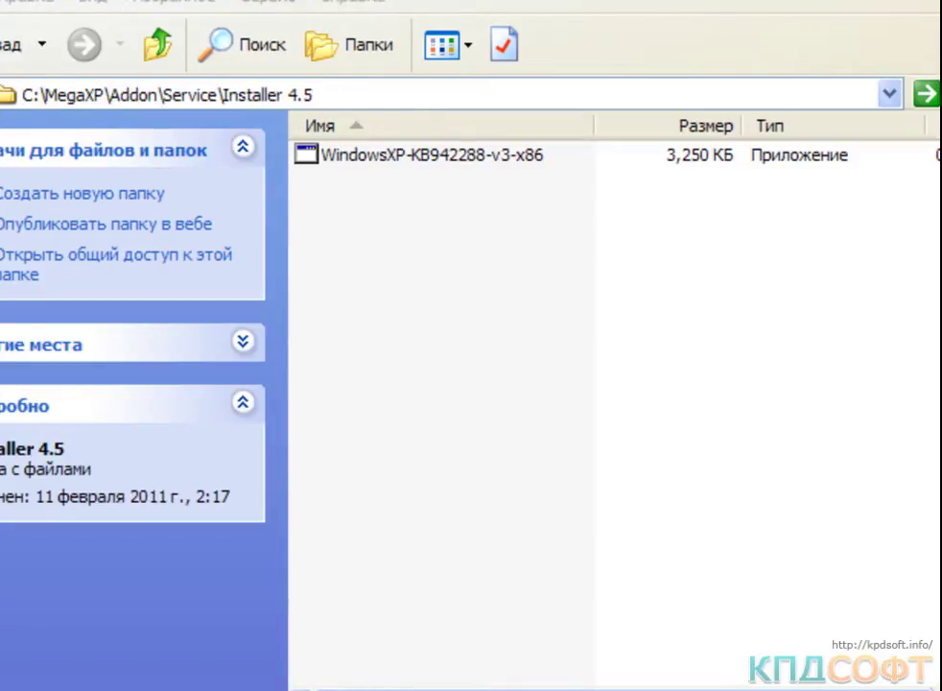
Enter the copied folder path in the Run dialog and complete it with WindowsXP-KB942288-v3-x86.exe
key("super+r")
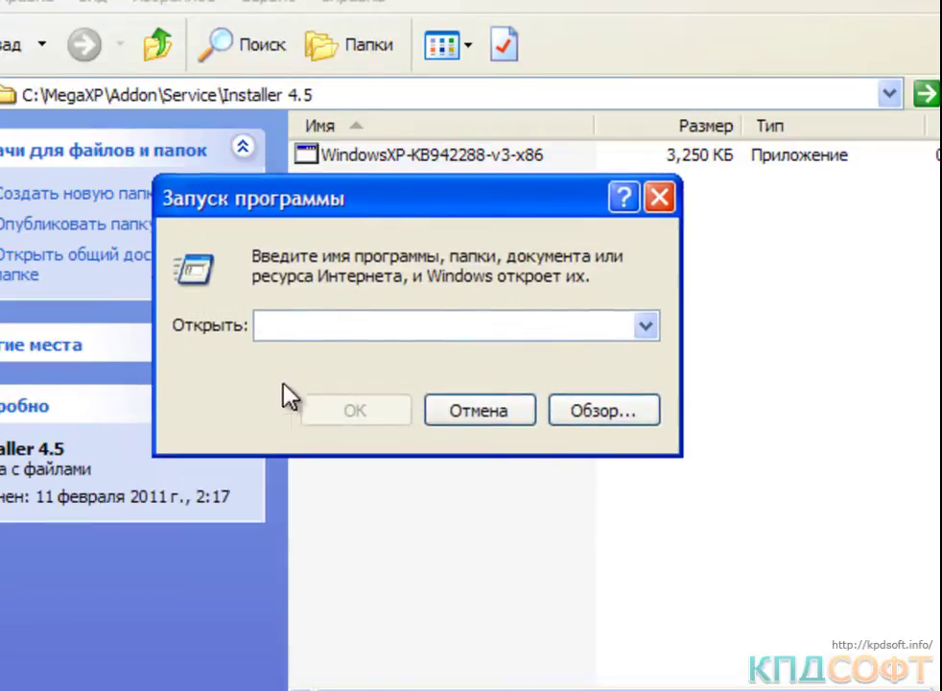
key("ctrl+v")
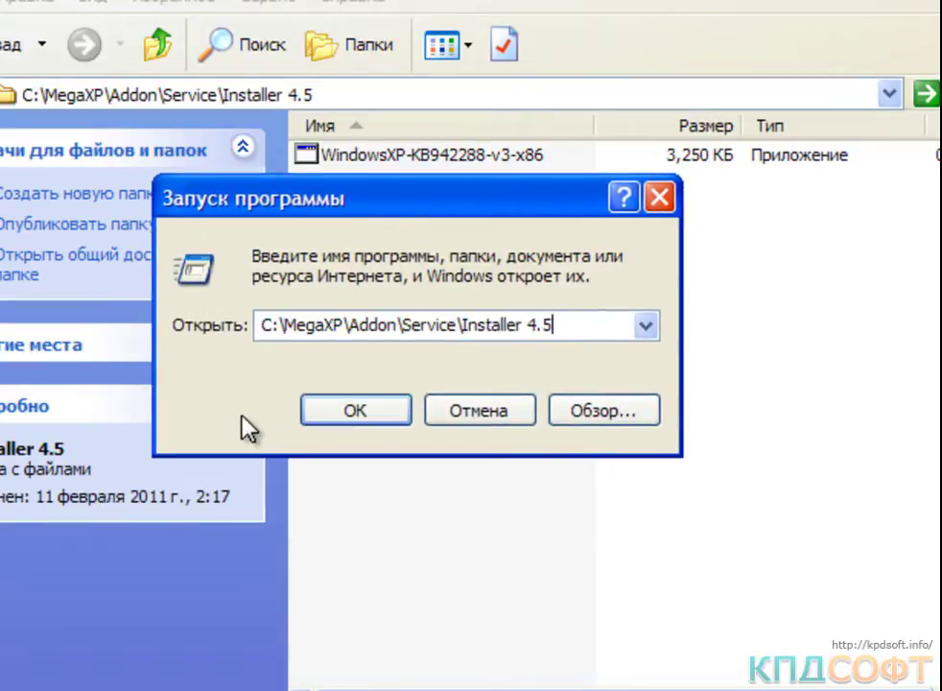
type("\\")
key("Down")
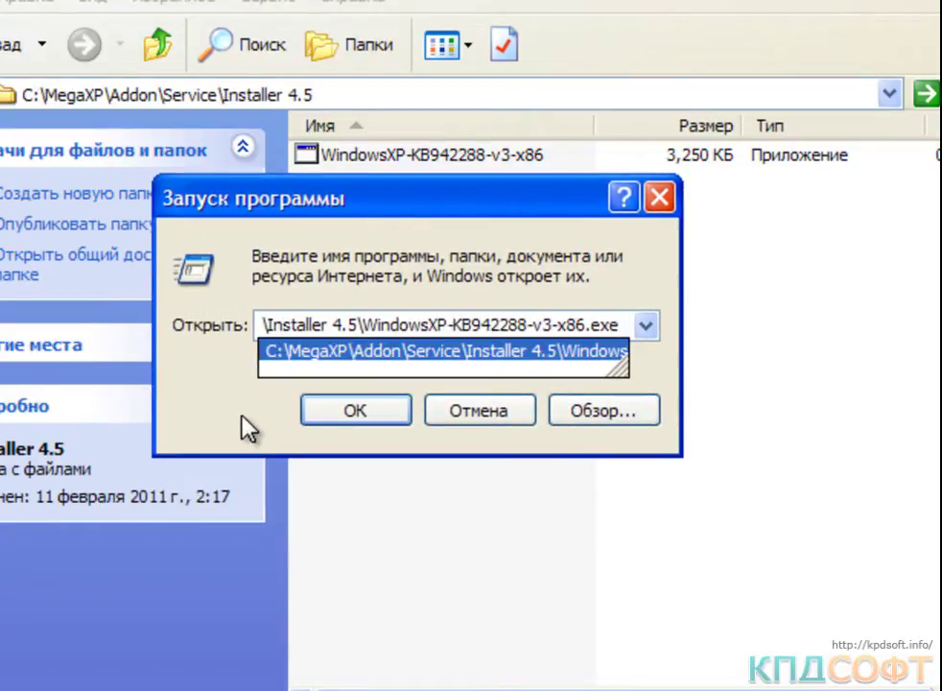
key("Escape")
key("Home")
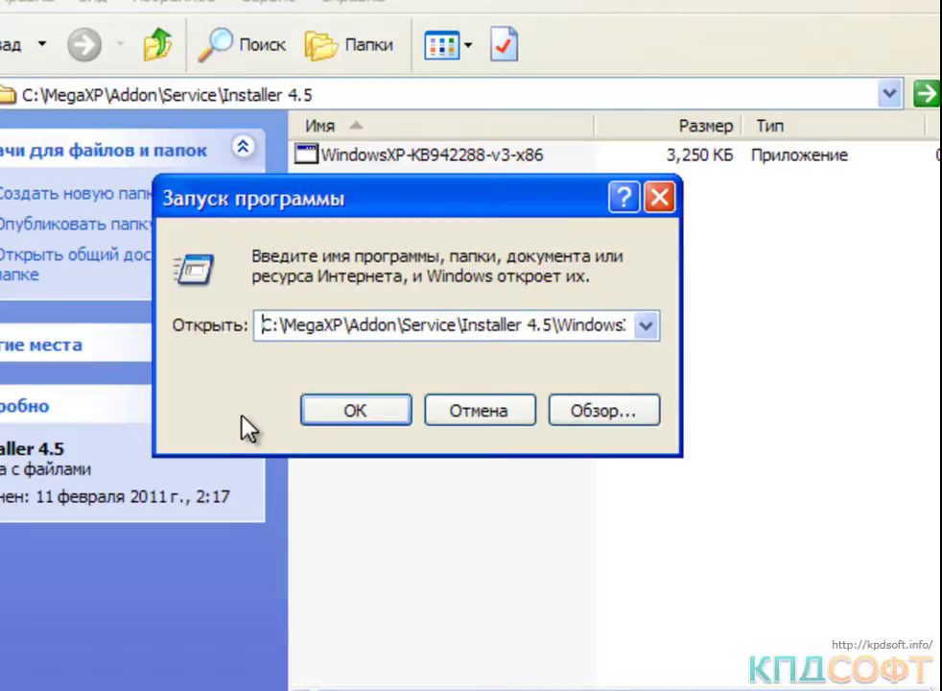
Enclose the path in quotation marks, append /? and run it to view the update's command-line parameters, closing the help
type("\"")
key("End")
type("\"")
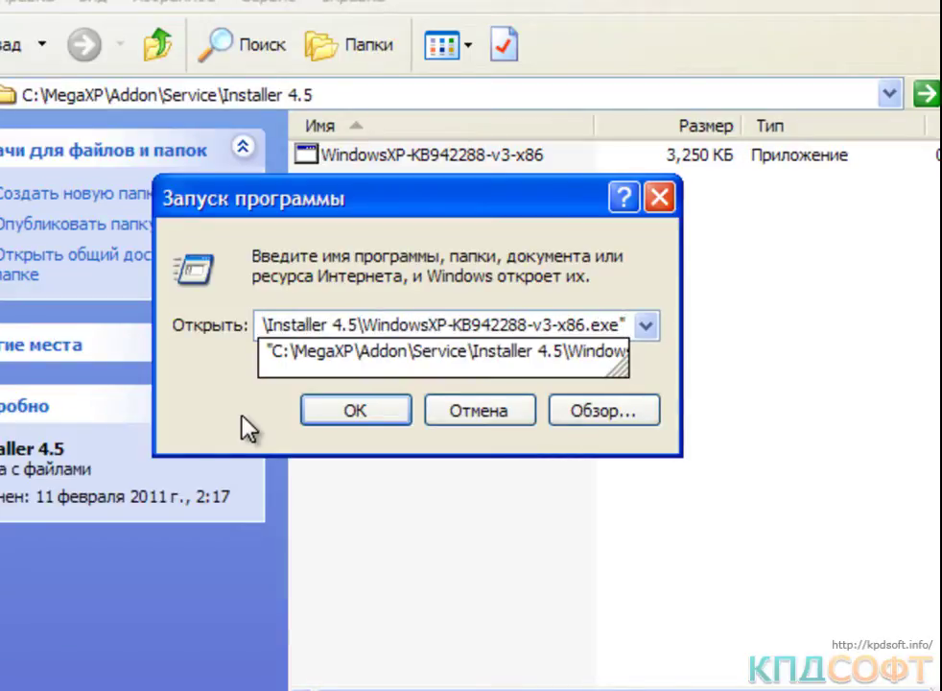
type(" /?")
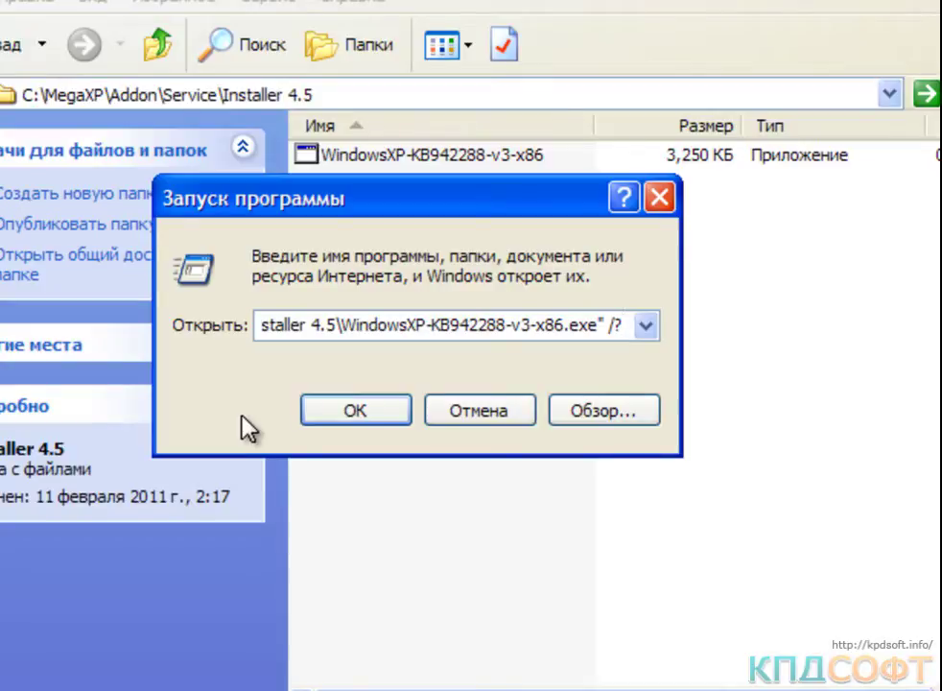
key("Return")
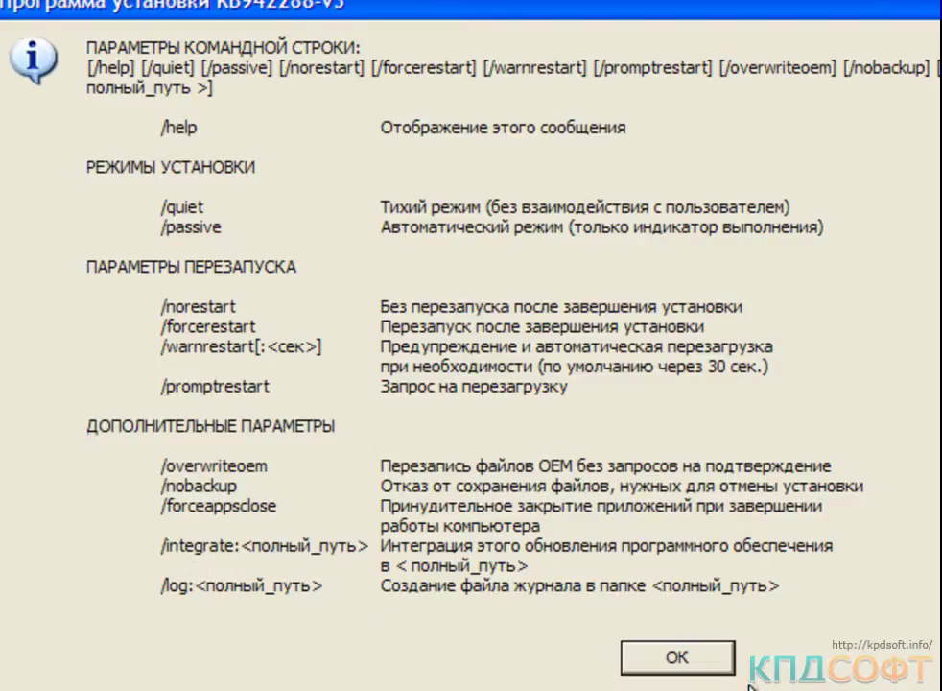
left_click(677, 657)
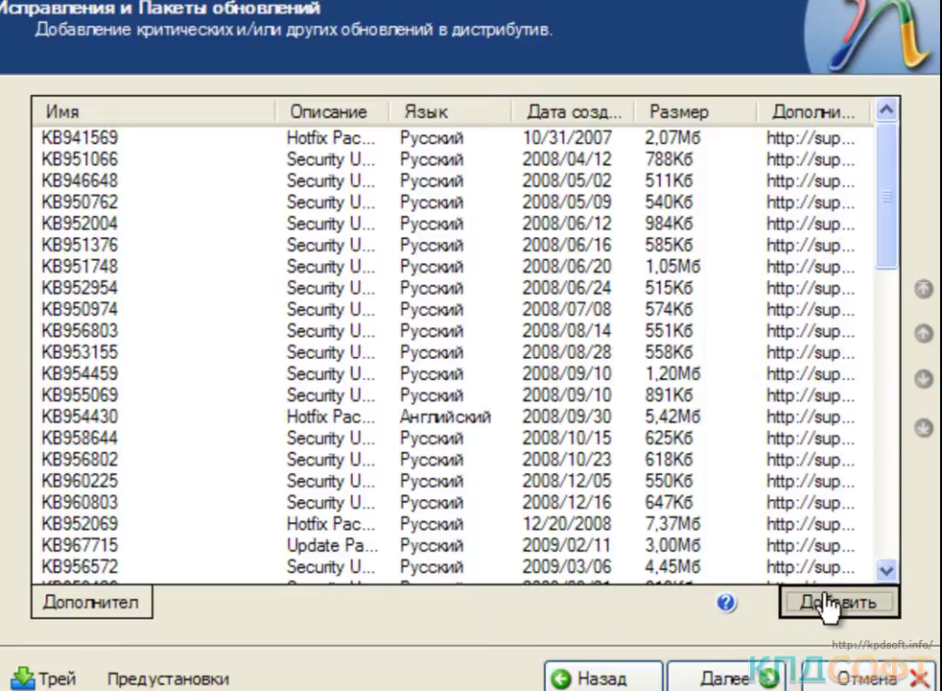
Add DotNetFx_All_In_1_Addon_v2.4 from the Service folder to nLite's update list
left_click(828, 603)
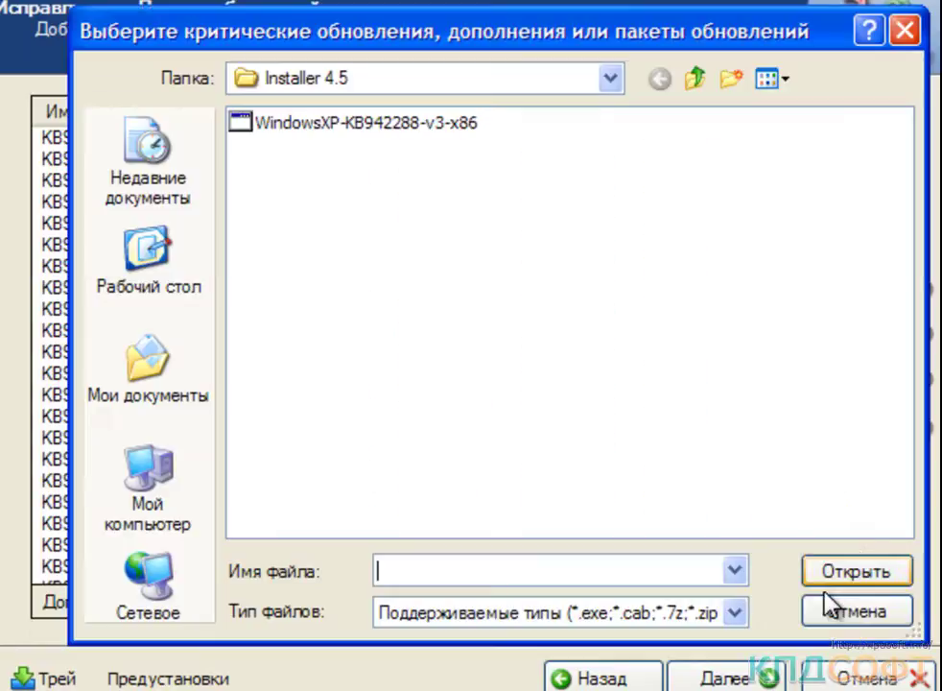
left_click(695, 81)
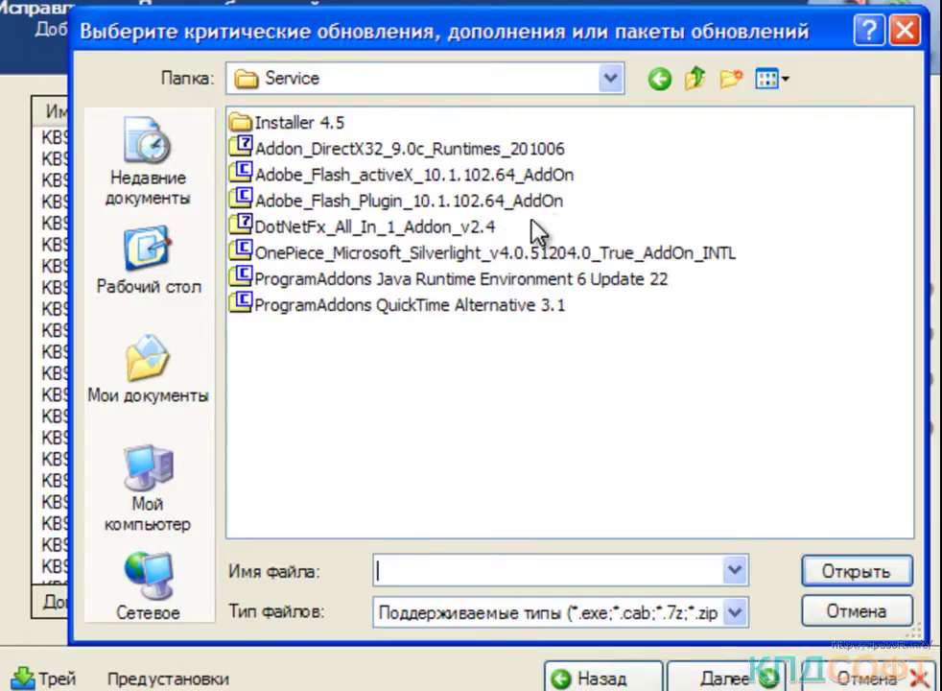
double_click(492, 224)
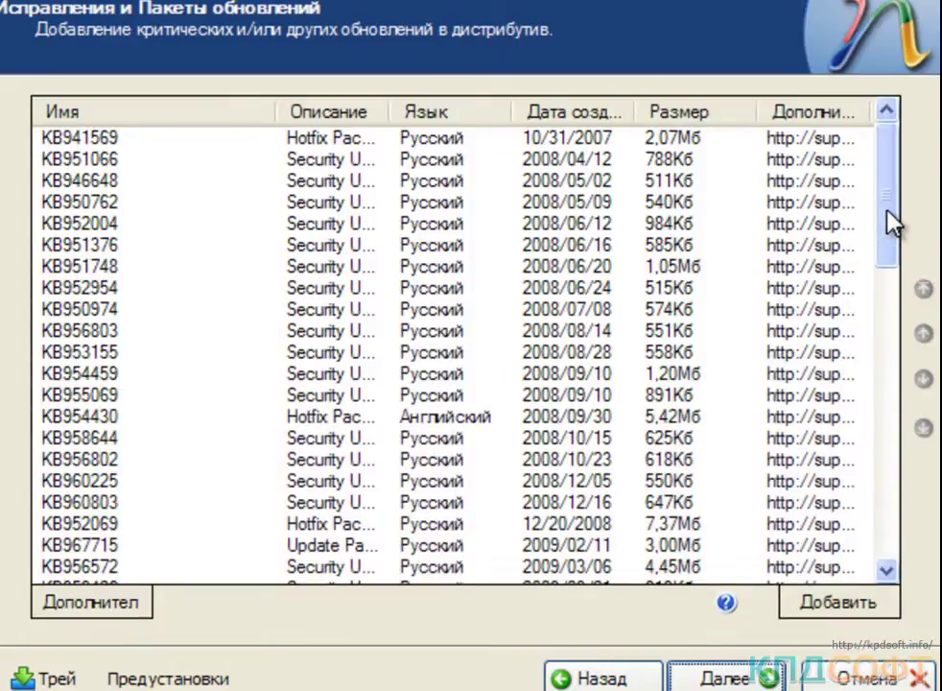
Add Addon_DirectX32_9.0c_Runtimes_201006 from the Service folder to the update list
left_click_drag(890, 222, 859, 538)
left_click(837, 604)
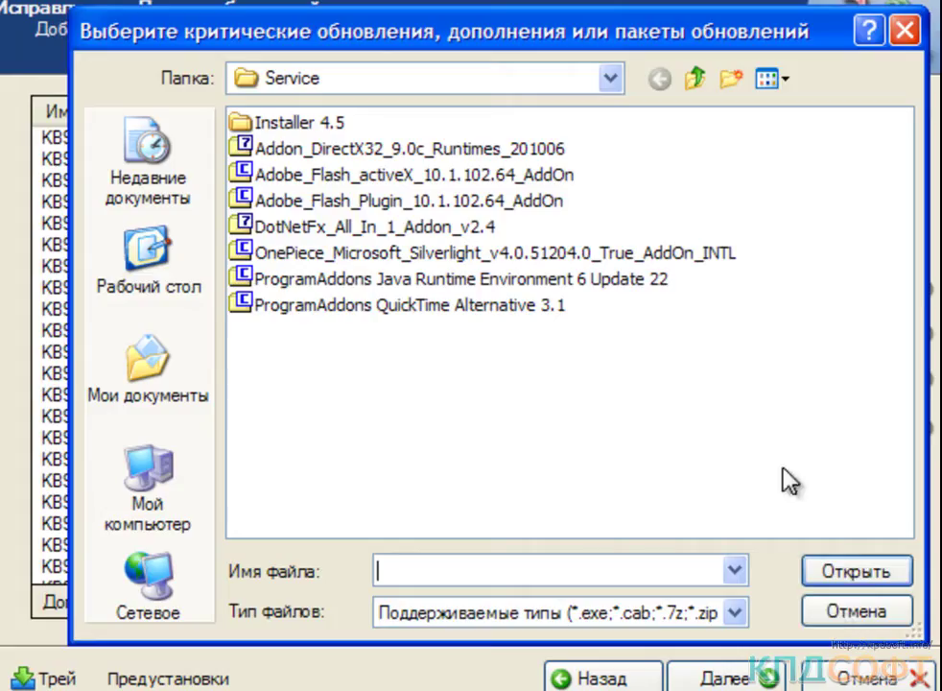
left_click(488, 140)
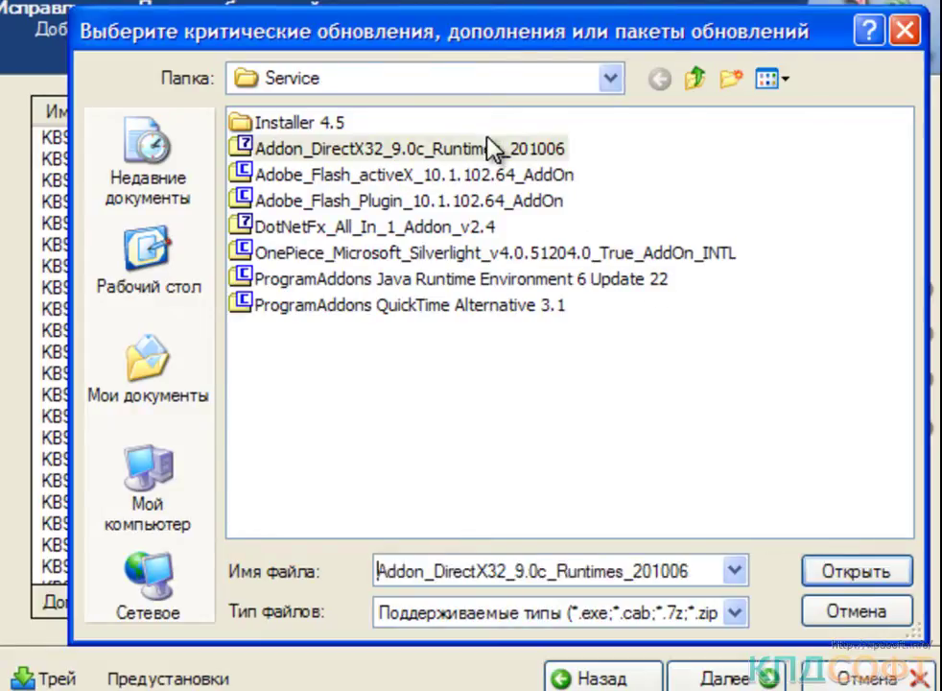
double_click(488, 140)
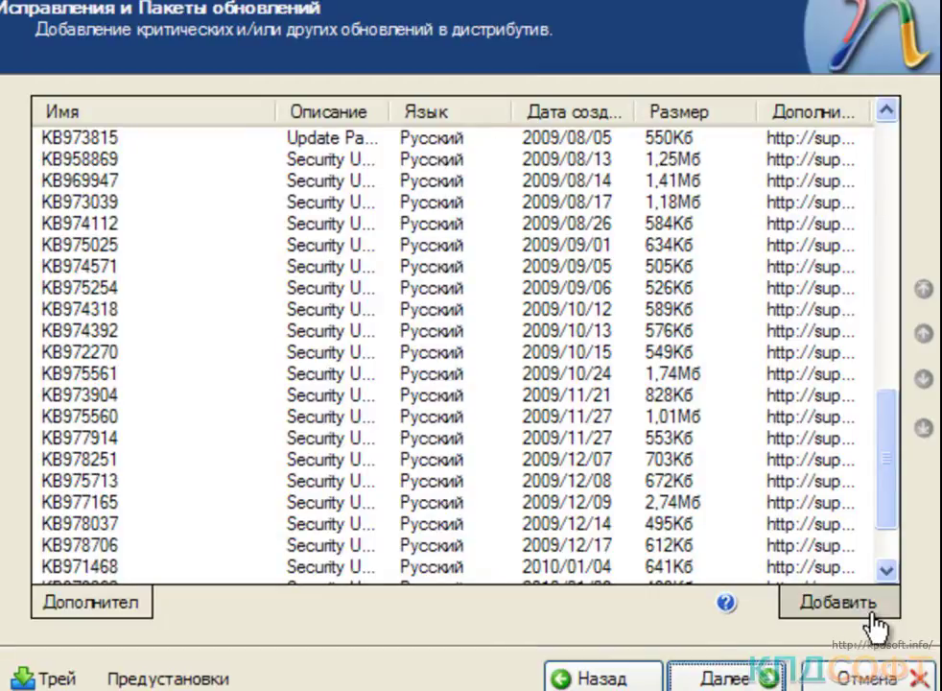
Add both the Adobe_Flash_activeX_10.1.102.64_AddOn and Adobe_Flash_Plugin_10.1.102.64_AddOn packages to the update list
left_click(808, 608)
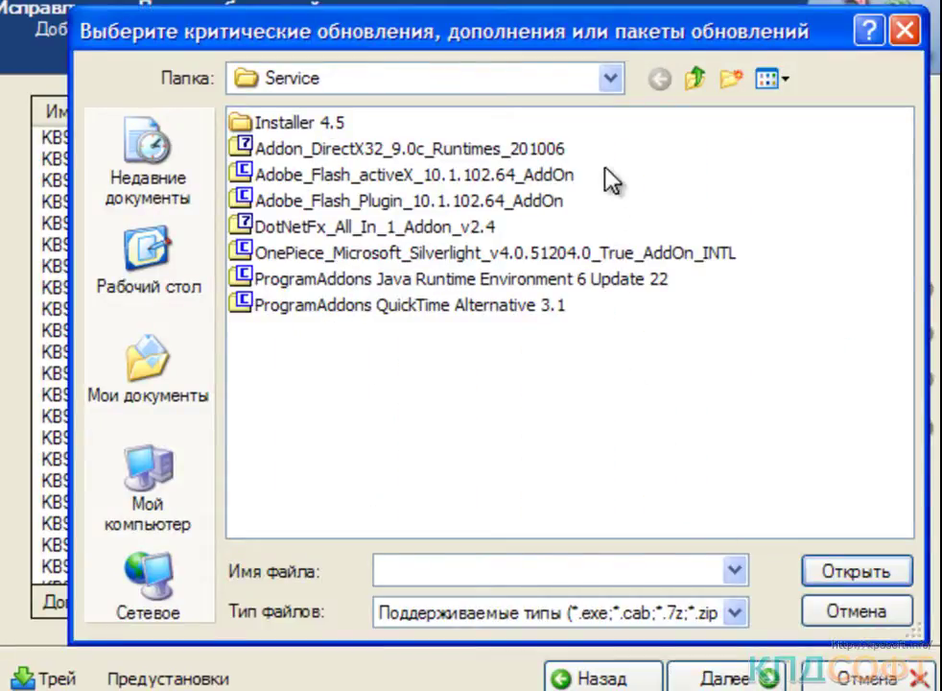
left_click(568, 176)
left_click(530, 202, "ctrl")
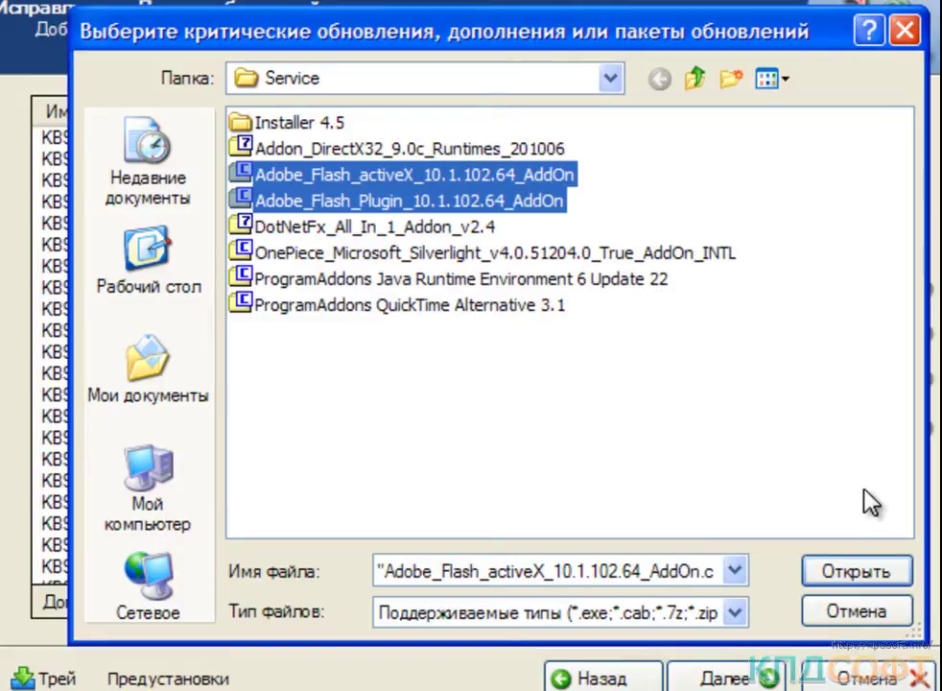
left_click(808, 572)
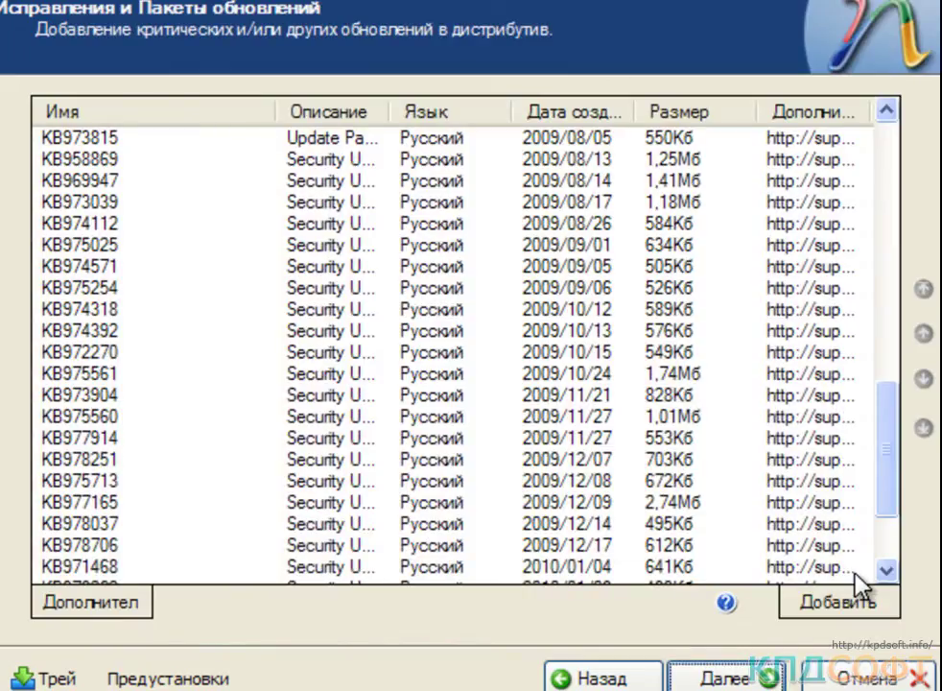
Add the Microsoft Silverlight v4.0.51204.0, Java Runtime Environment 6 Update 22 and QuickTime Alternative 3.1 add-ons to the update list
left_click(812, 593)
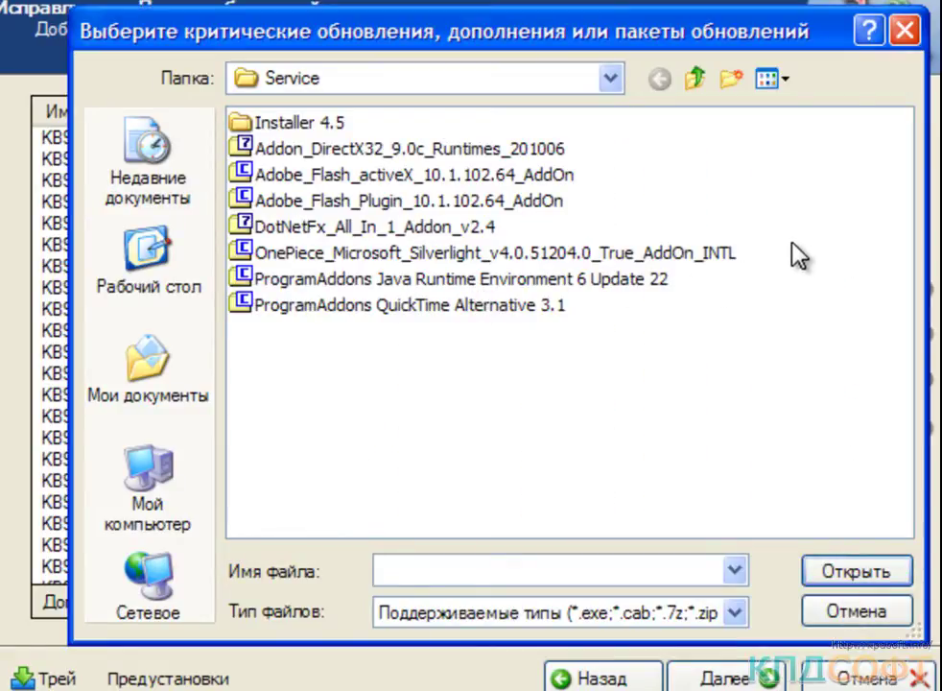
left_click_drag(791, 239, 568, 358)
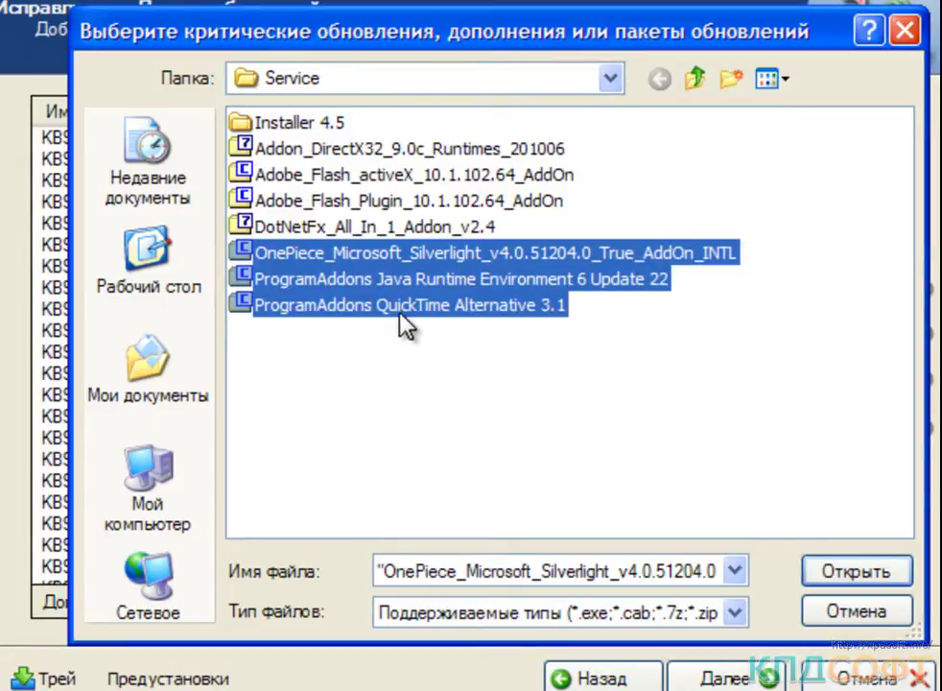
left_click(844, 572)
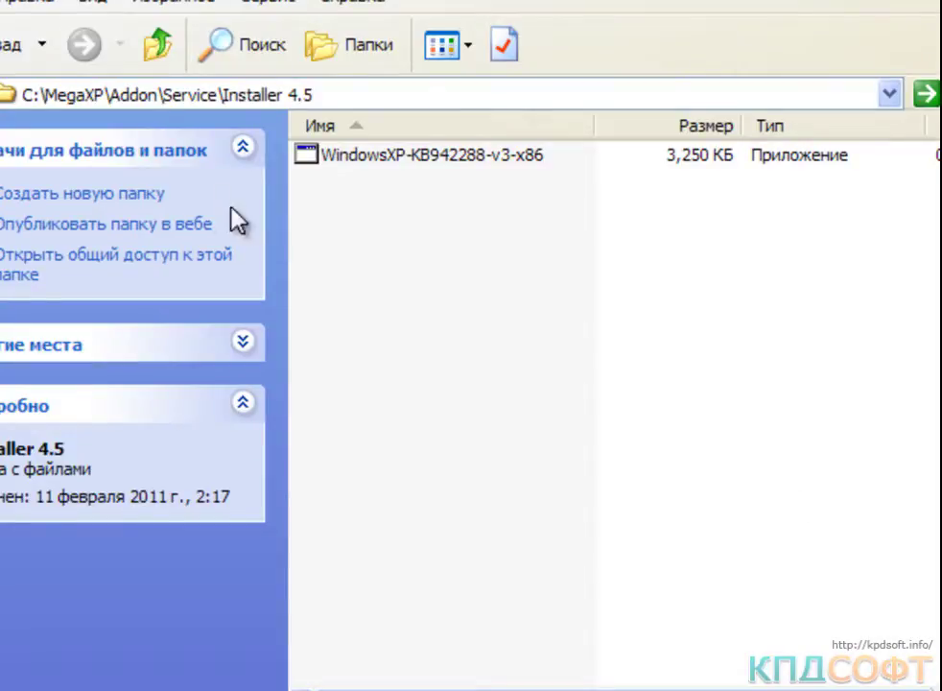
In Windows Explorer, go to C:\MegaXP\_Tools and launch the nlaom21 installer
left_click(163, 42)
left_click(163, 42)
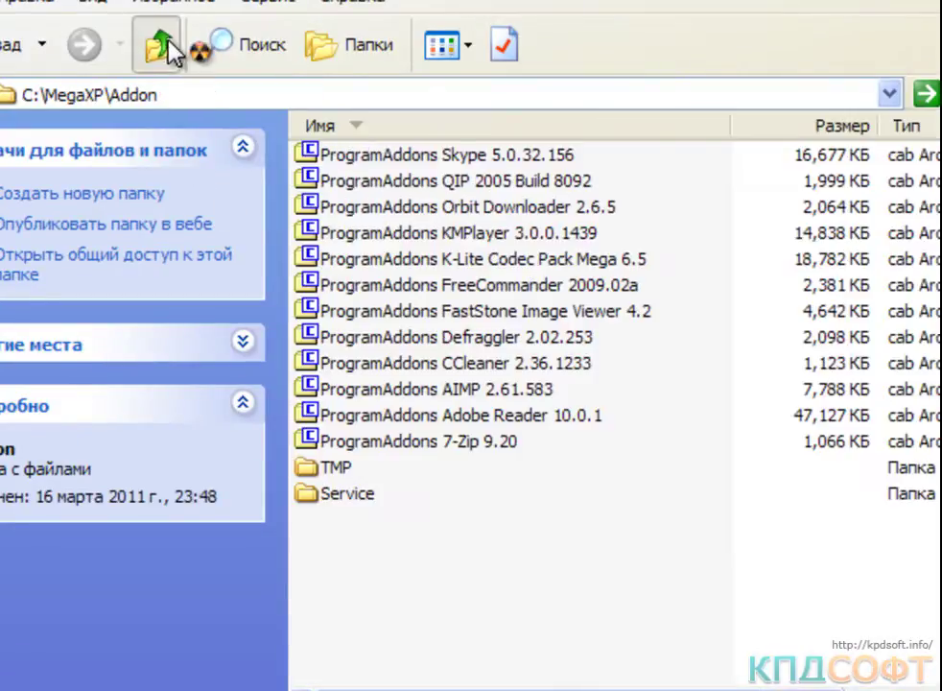
left_click(163, 43)
double_click(363, 150)
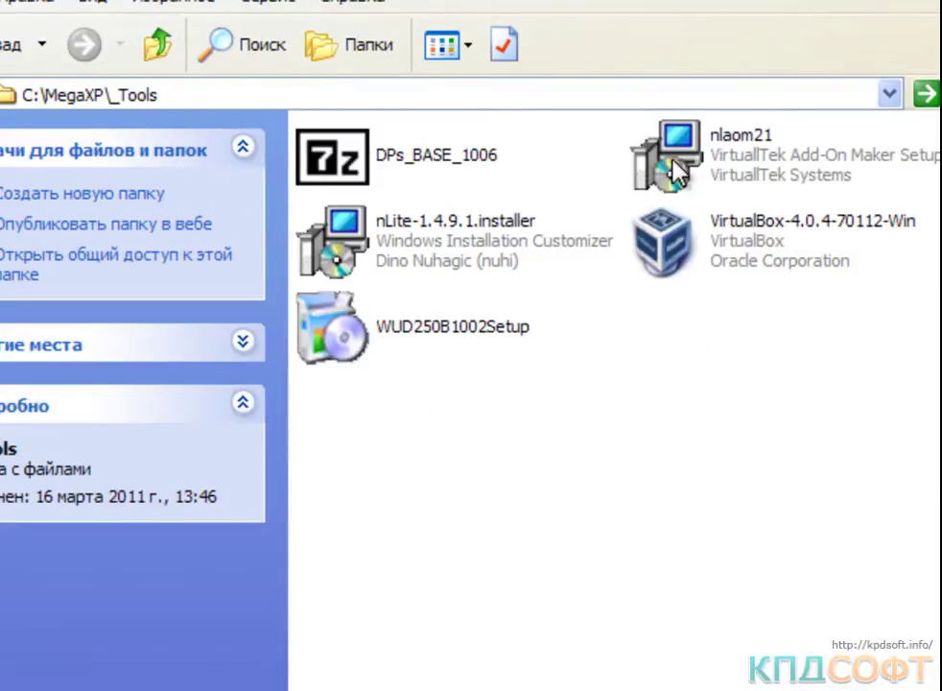
double_click(680, 165)
left_click(496, 462)
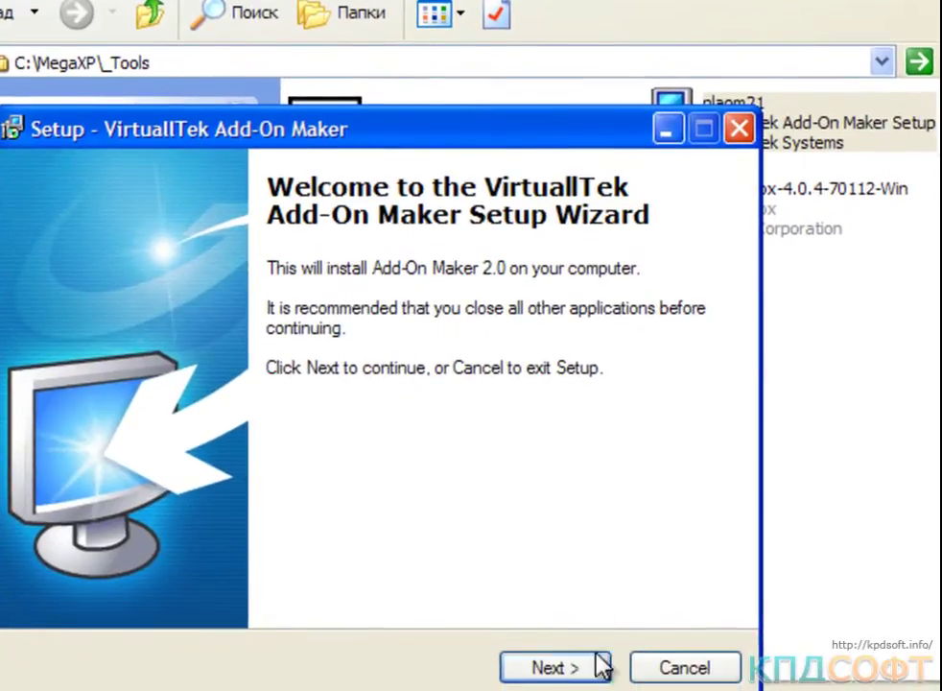
Accept the licence agreement and install VirtuallTek Add-On Maker with the default settings
left_click(586, 669)
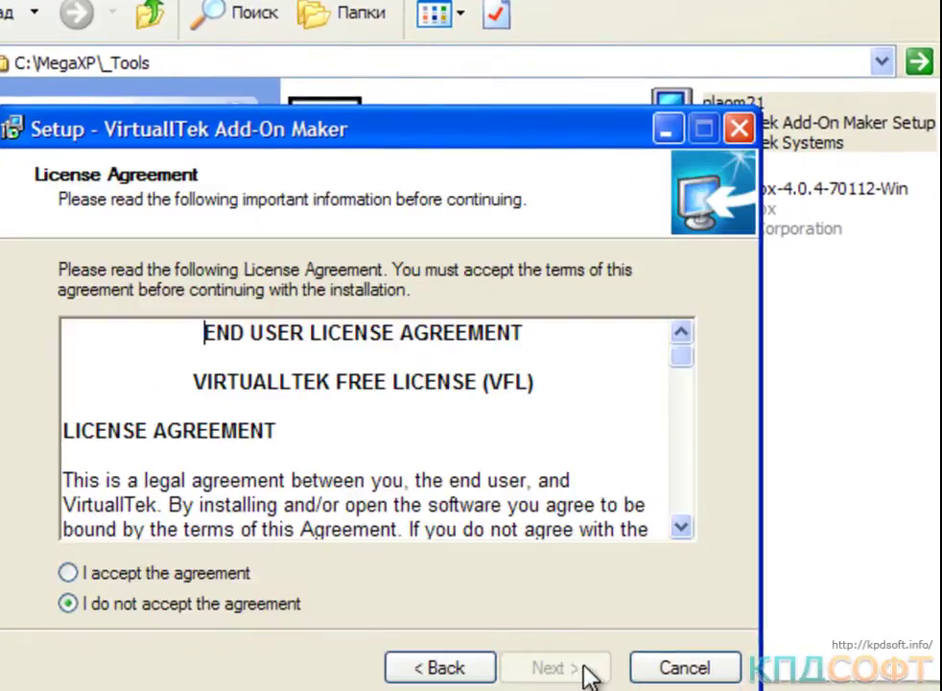
left_click(249, 573)
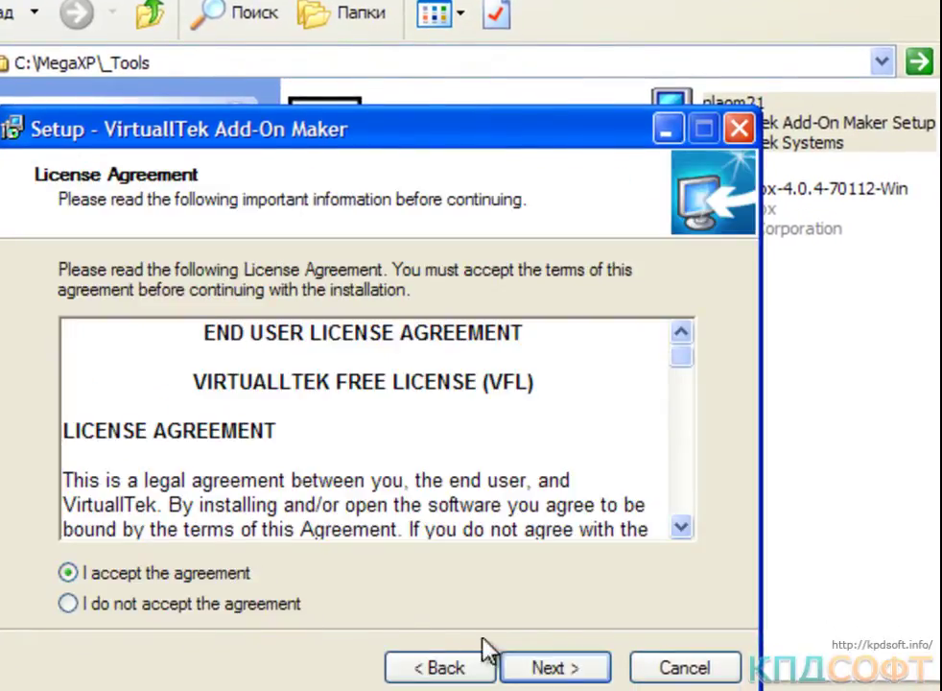
left_click(587, 674)
left_click(587, 675)
left_click(587, 675)
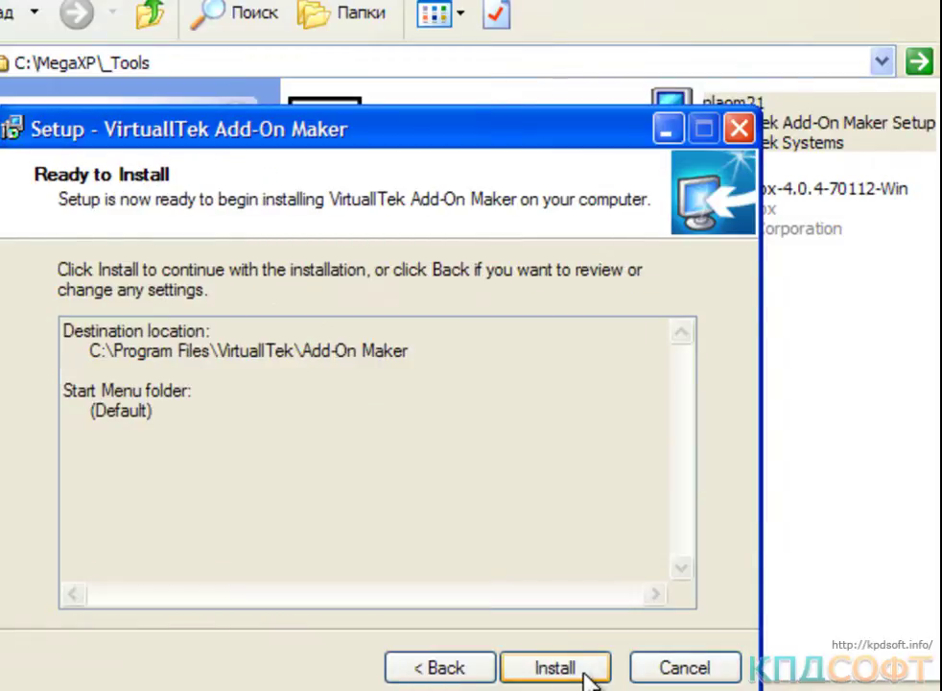
left_click(588, 674)
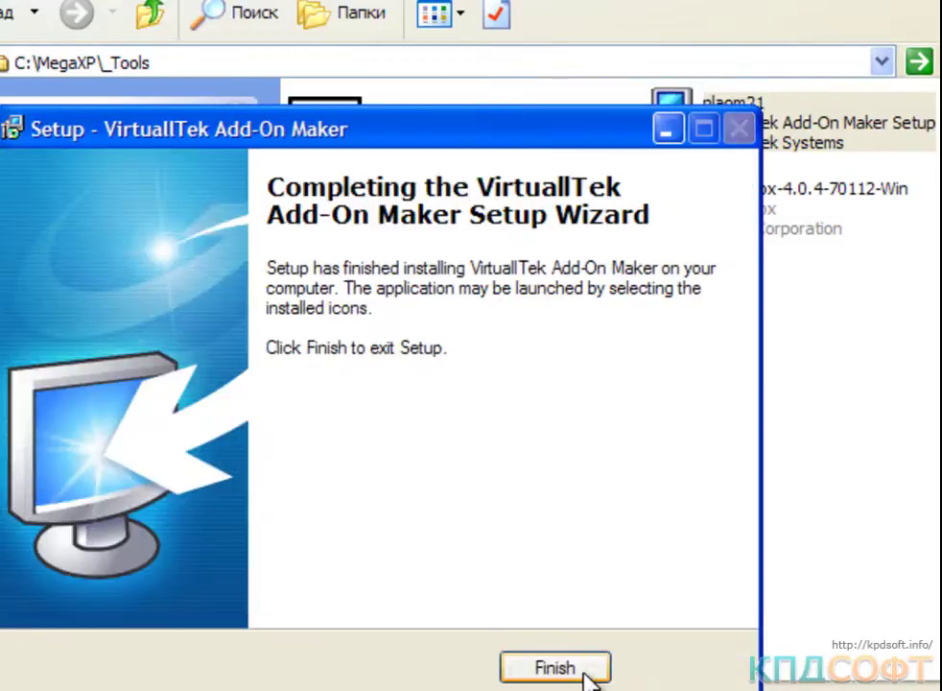
Finish the setup wizard, open Add-On Maker and turn off 7-Zip compression
left_click(588, 672)
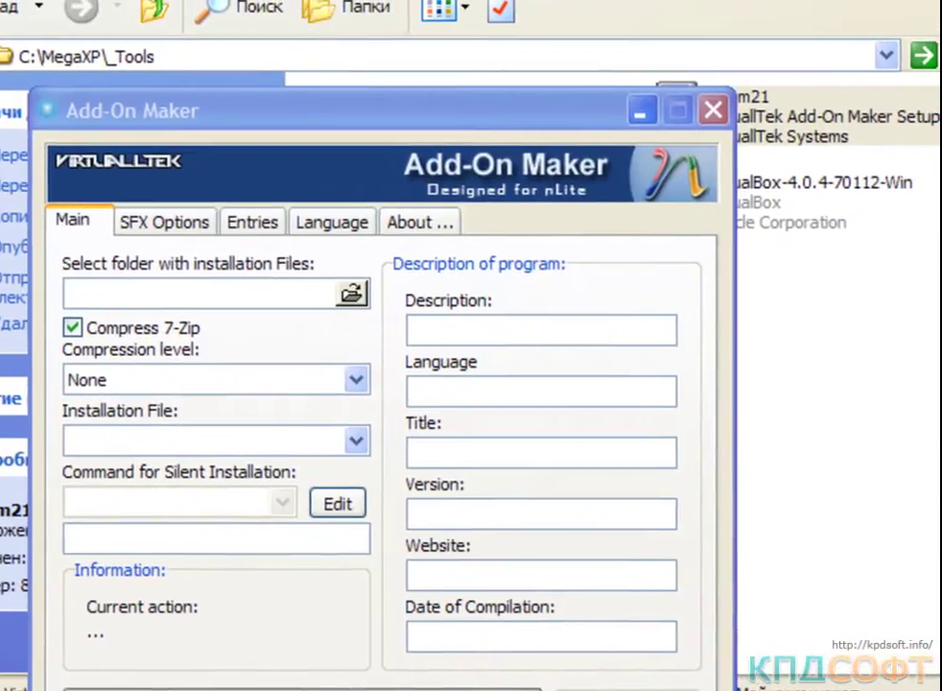
left_click_drag(372, 126, 423, 0)
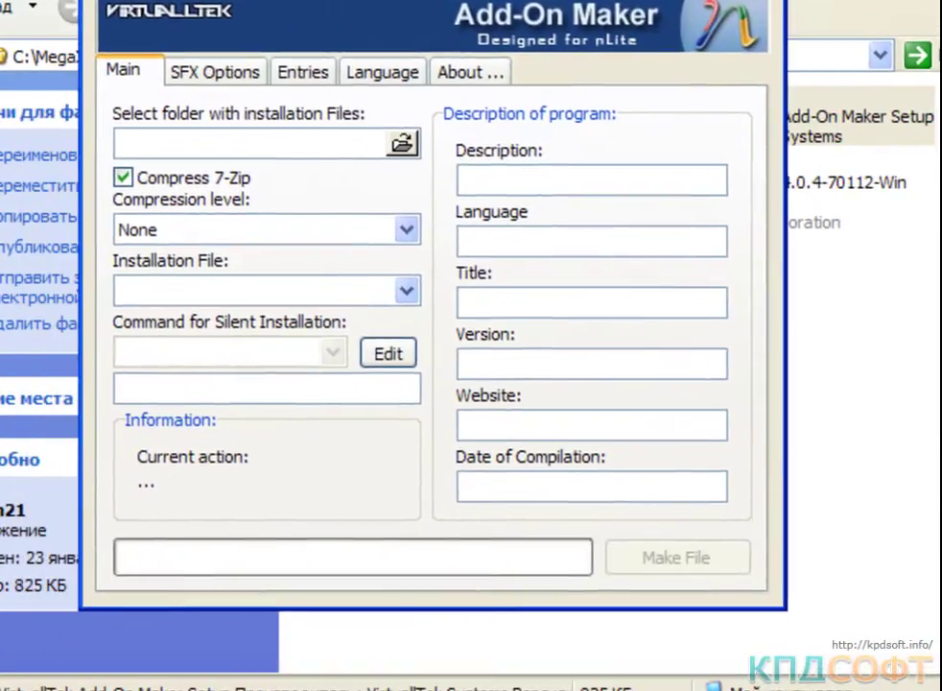
left_click(216, 177)
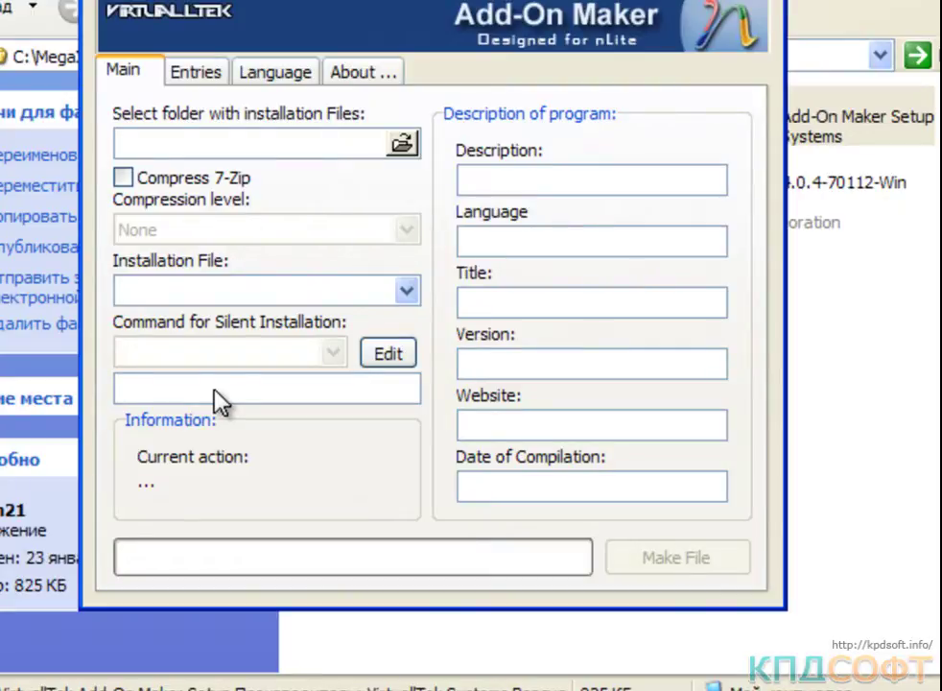
Set the folder with installation files to C:\MegaXP\Addon\TMP\Microsoft Visual C++ 2008
left_click(405, 145)
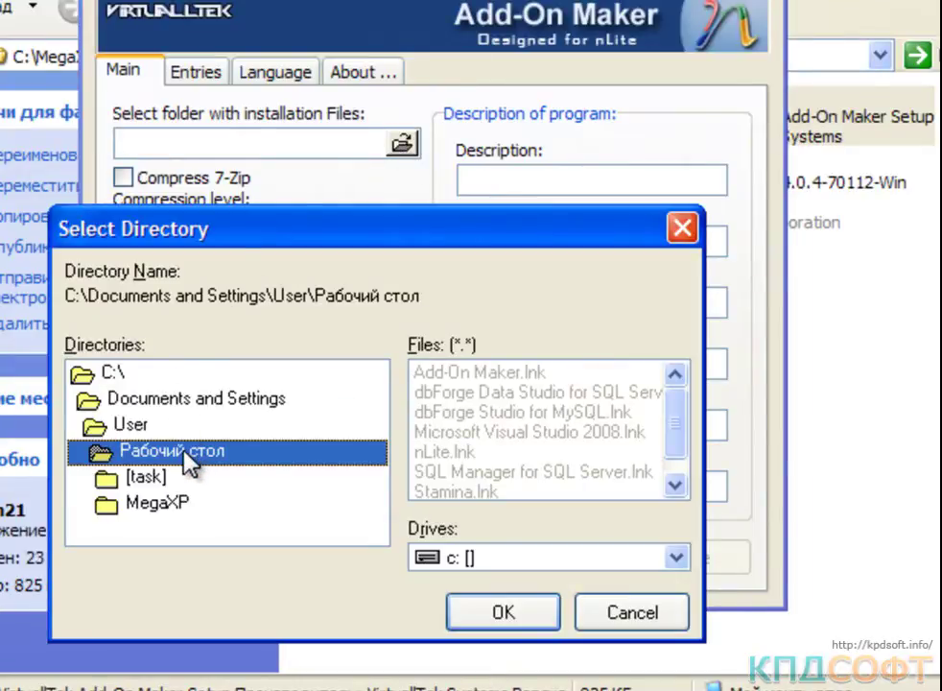
double_click(158, 372)
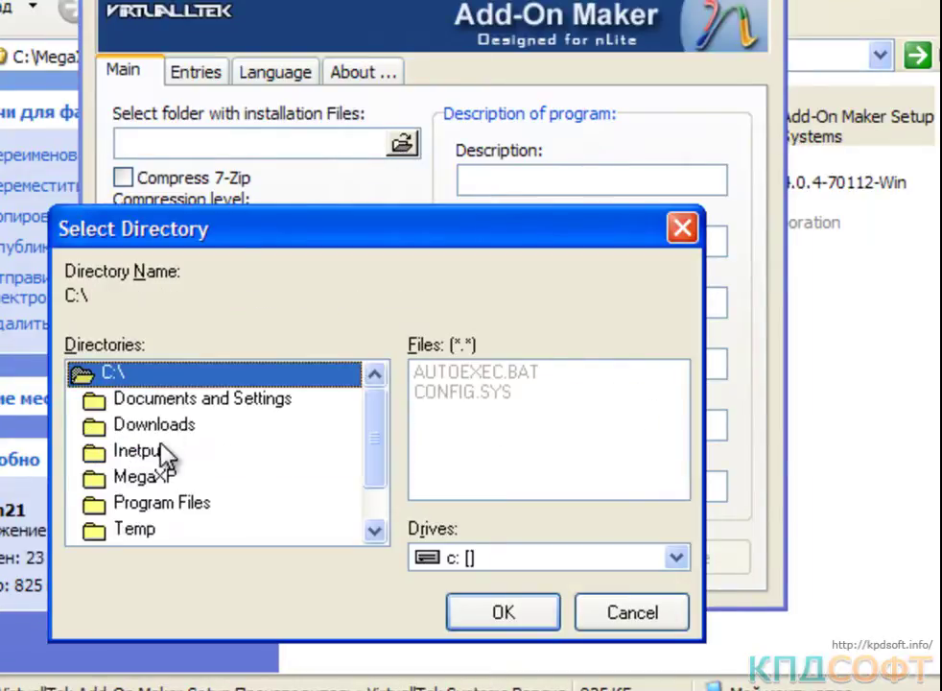
double_click(164, 476)
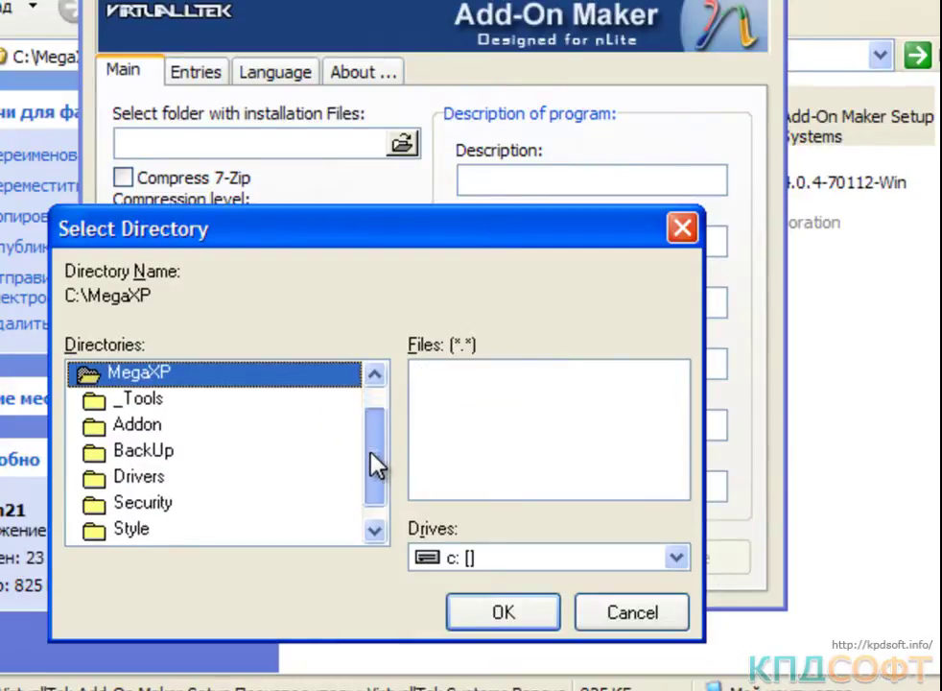
scroll(375, 467, "down", 1)
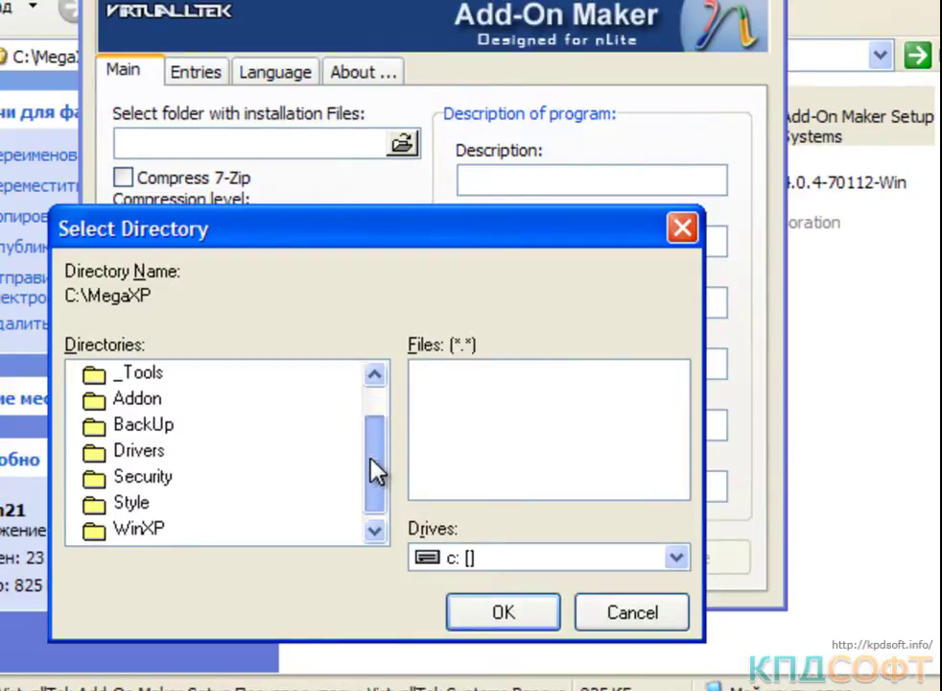
double_click(163, 398)
double_click(163, 478)
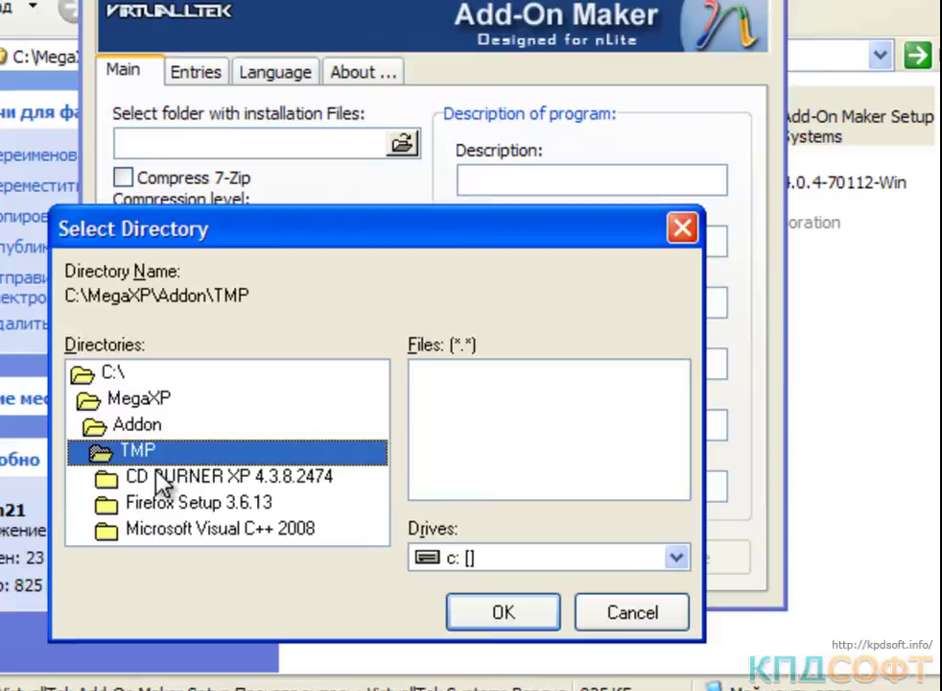
double_click(192, 530)
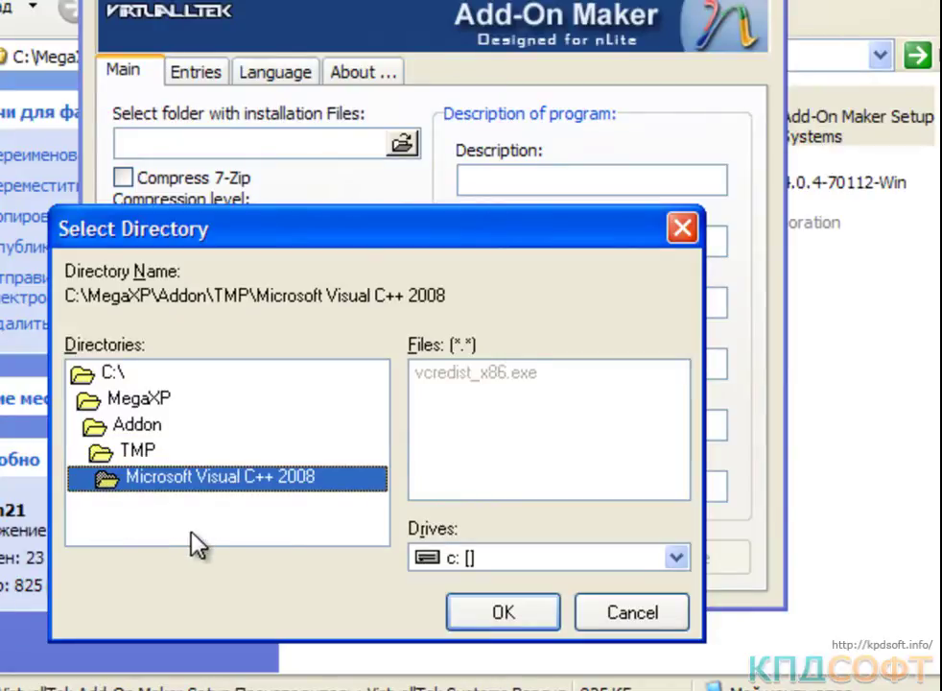
left_click(443, 610)
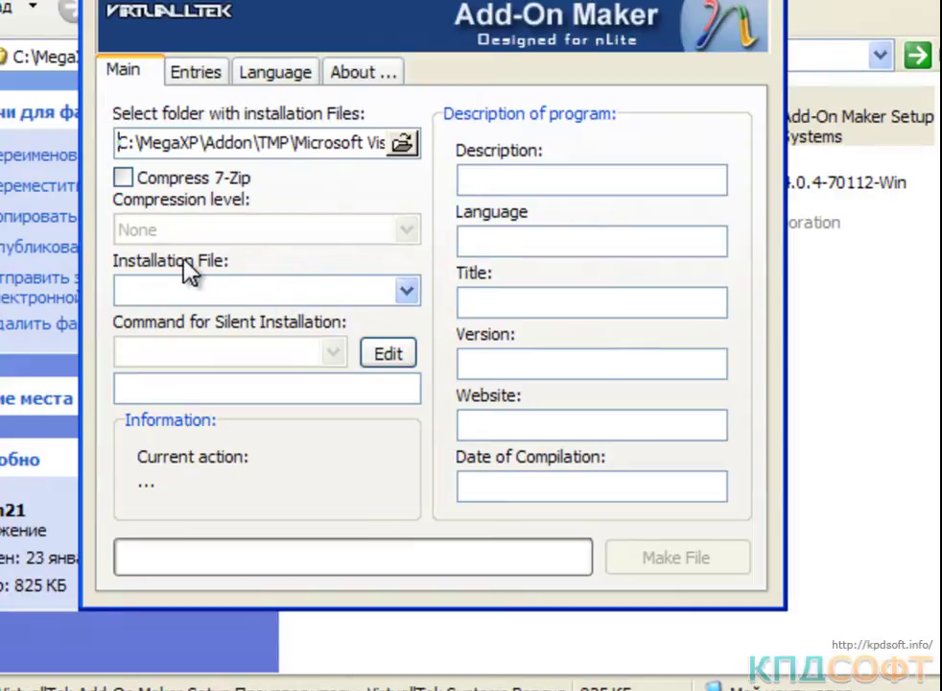
Choose vcredist_x86.exe as the installation file
left_click(411, 292)
left_click(401, 329)
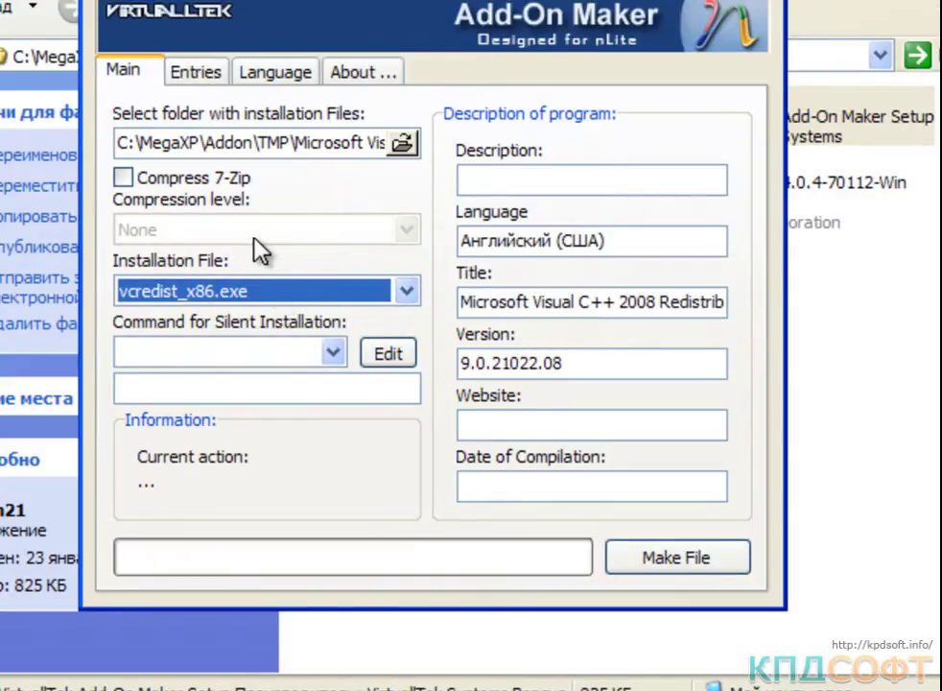
left_click(237, 391)
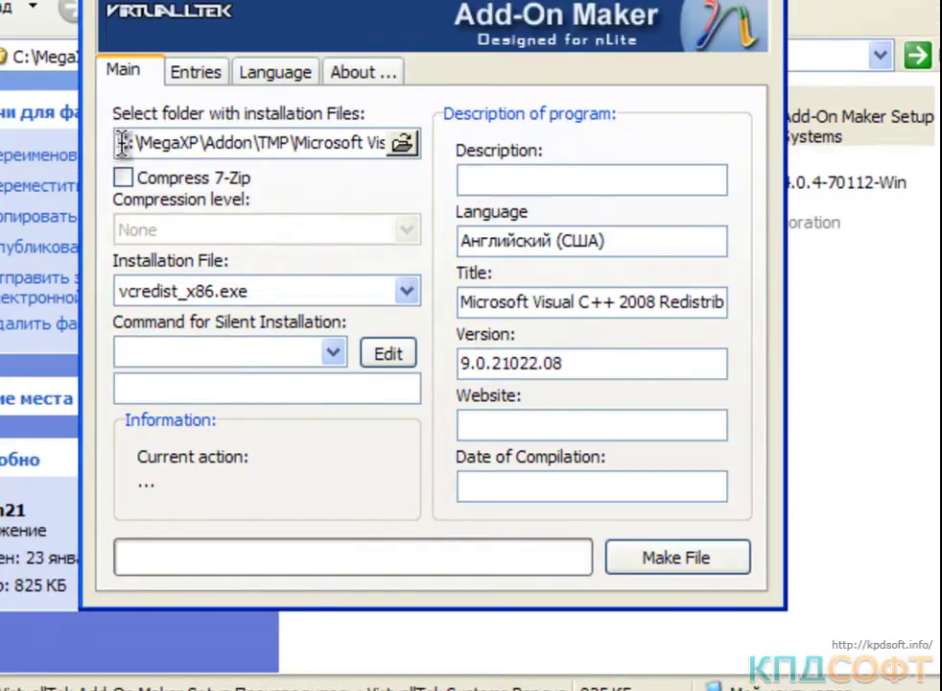
Copy the full path of the folder with installation files
left_click_drag(117, 142, 442, 172)
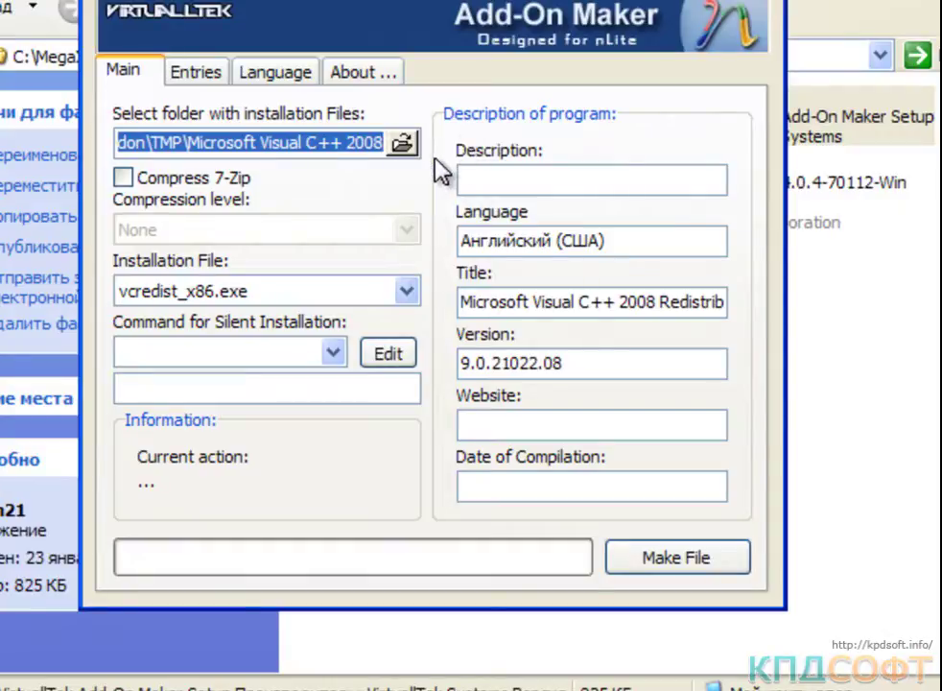
right_click(347, 142)
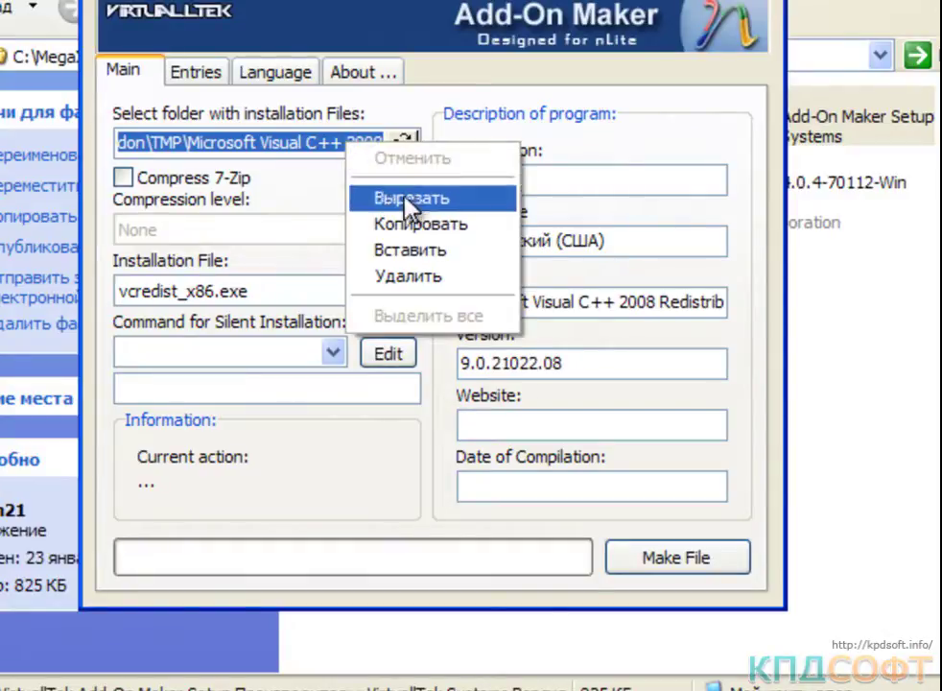
left_click(408, 220)
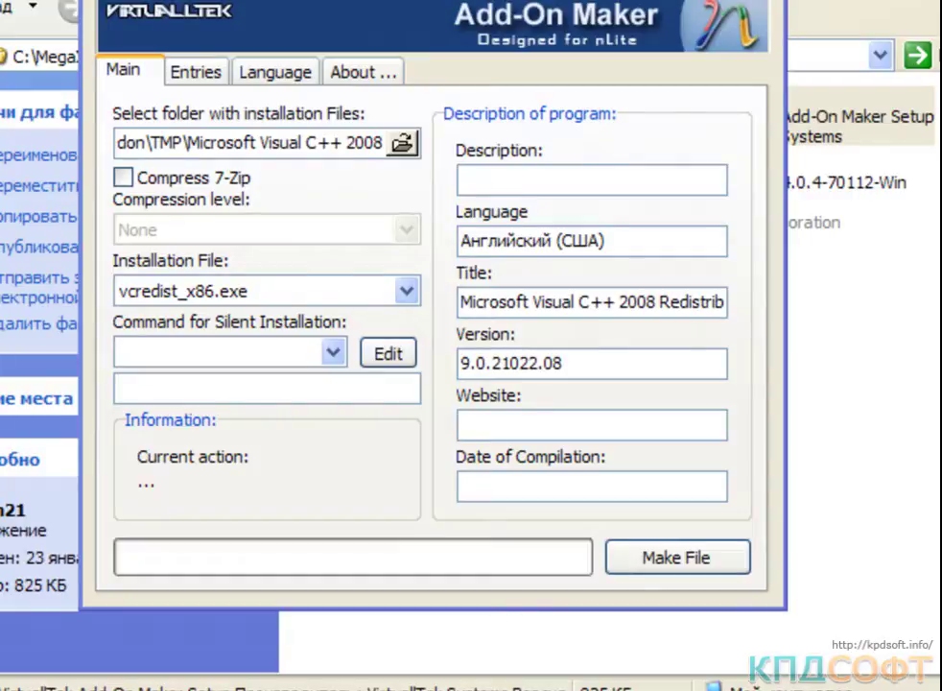
Run vcredist_x86.exe from the copied, quoted path with the /? switch through the Windows Run dialog to check its command-line options
key("super+r")
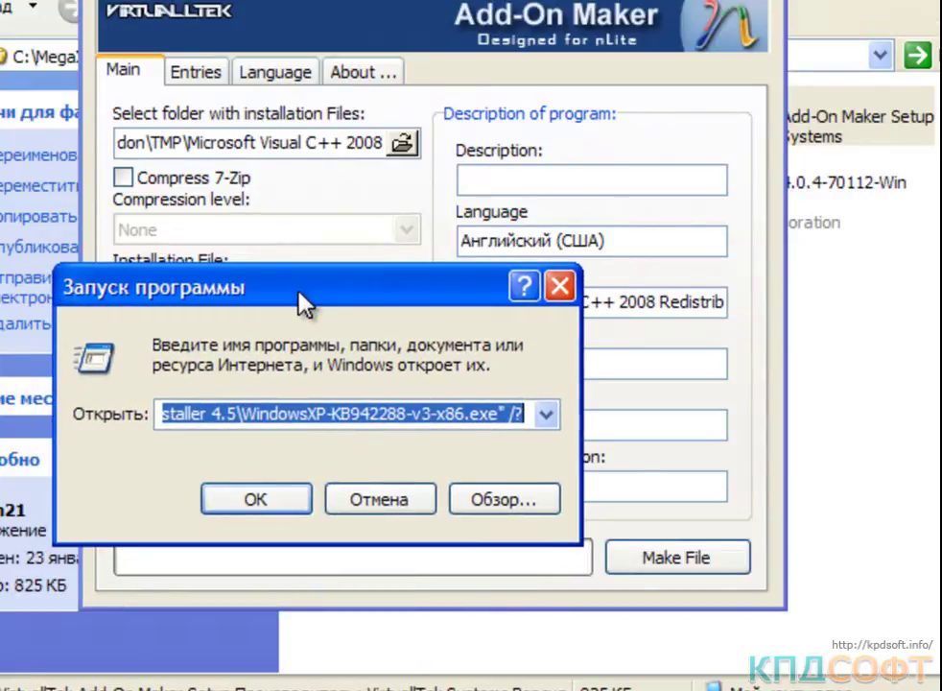
key("ctrl+v")
type("\\")
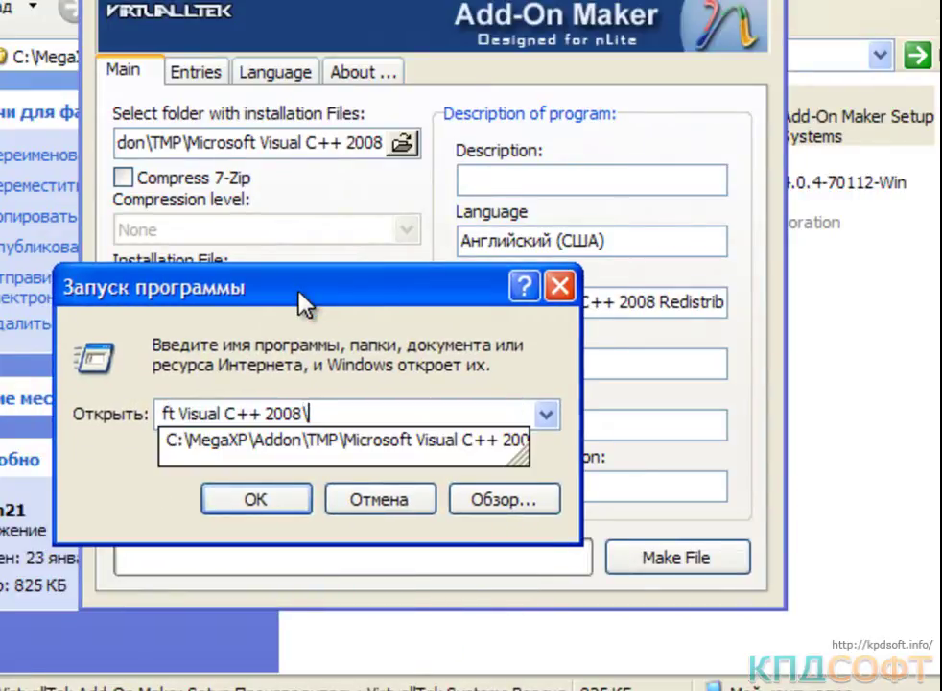
key("Down")
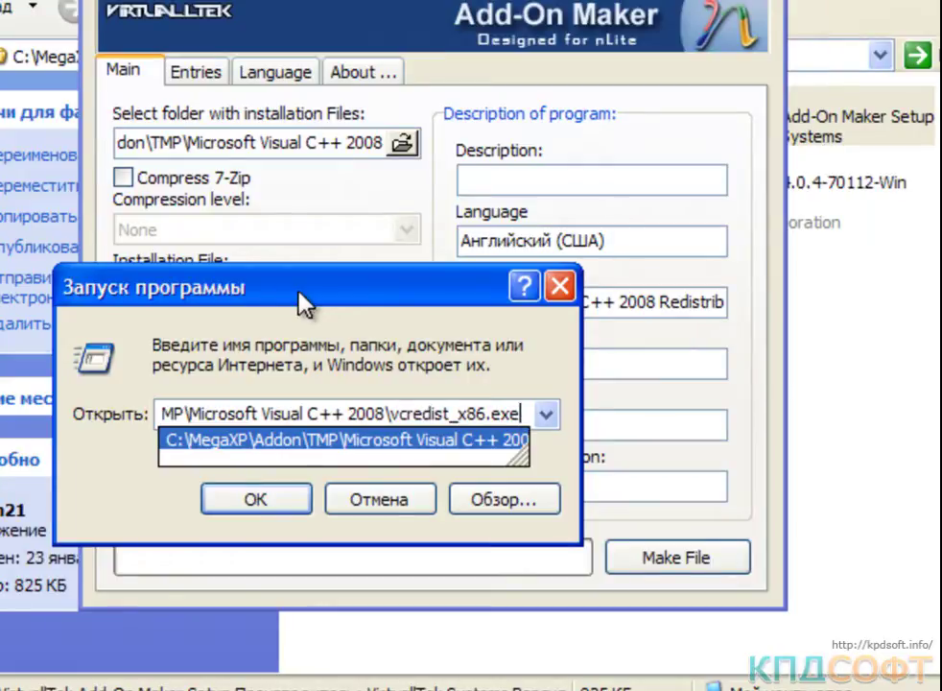
key("Escape")
key("Home")
type("\"")
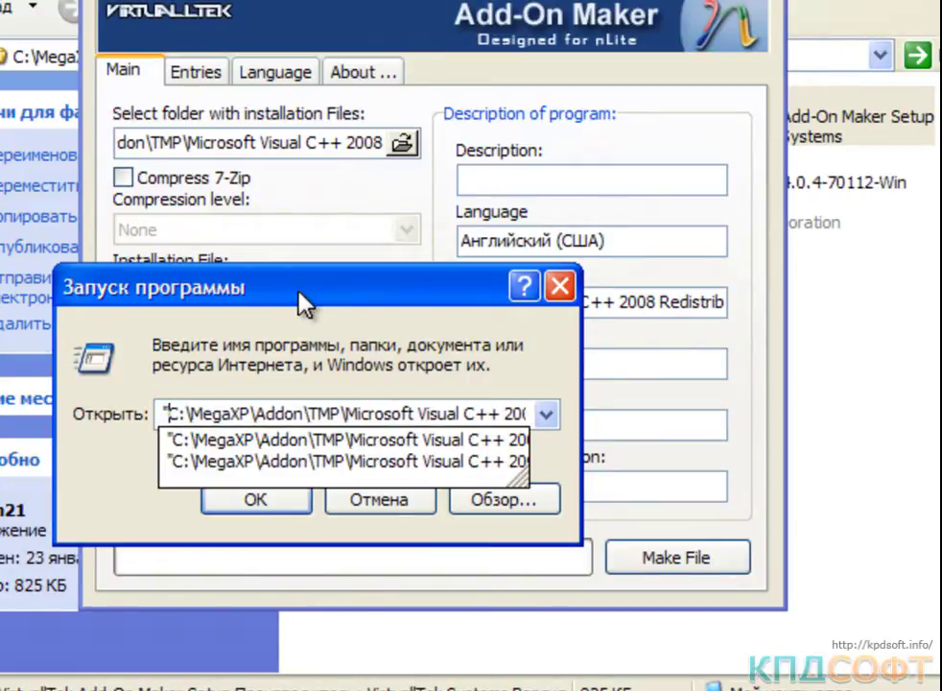
key("End")
type("/?")
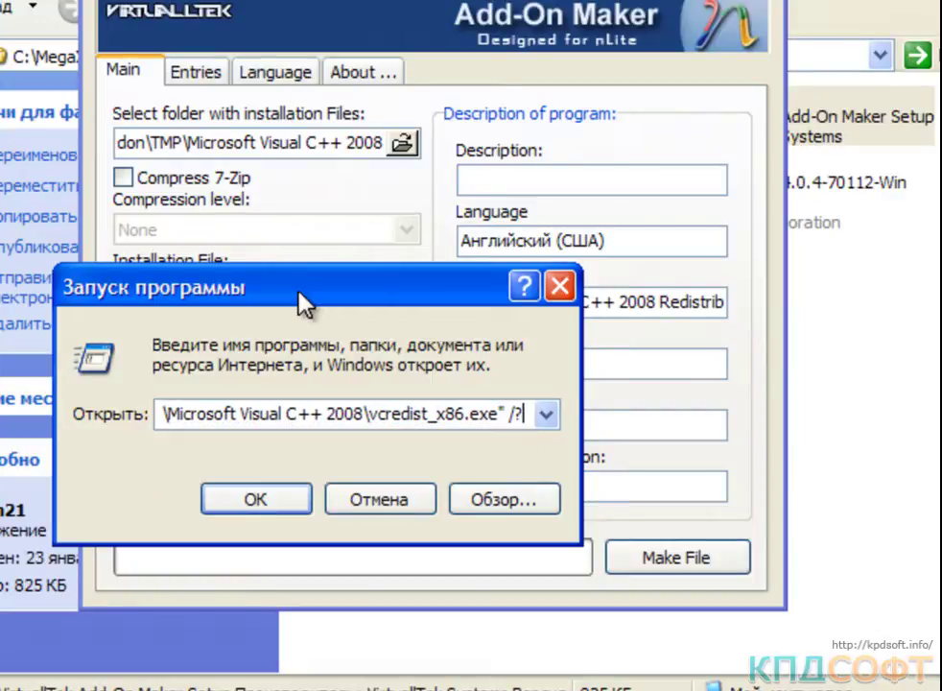
key("Return")
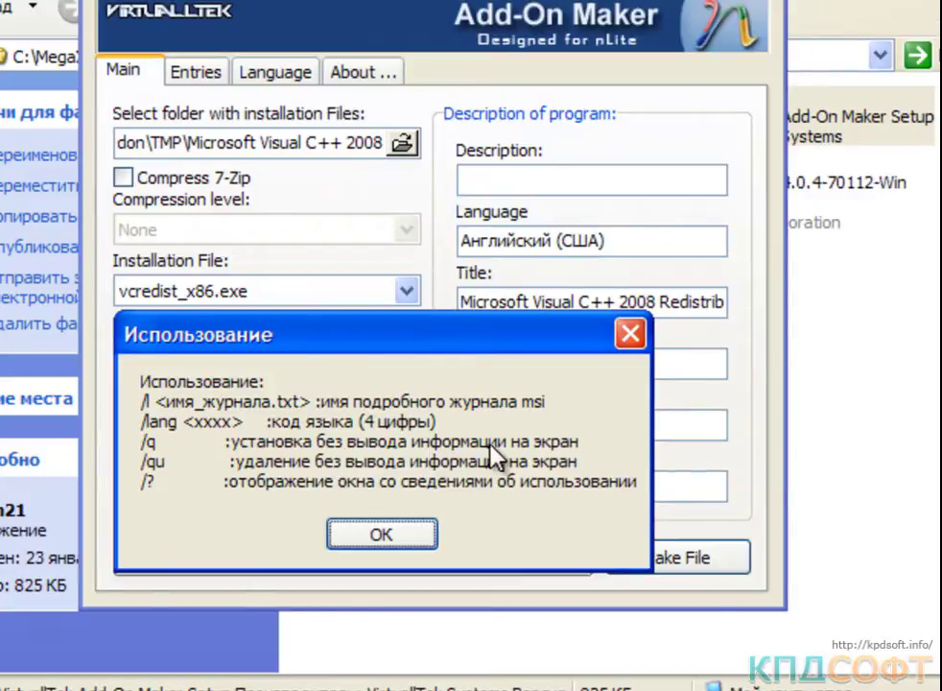
left_click(423, 532)
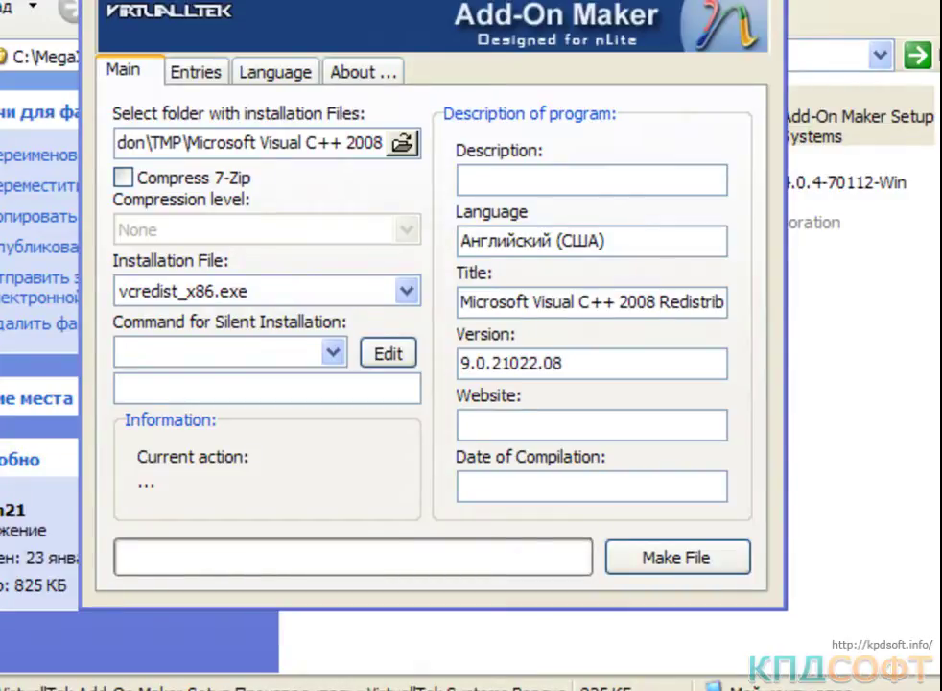
Run vcredist_x86.exe again from the Windows Run dialog, replacing the /? switch with /q to test the silent installation
key("super+r")
key("End")
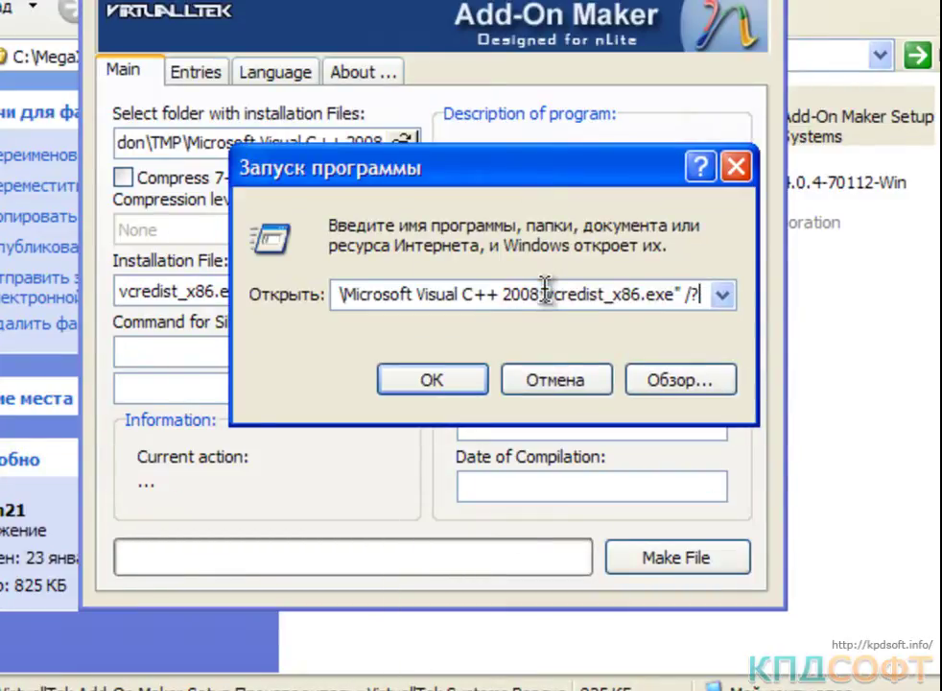
key("BackSpace")
type("q")
left_click(467, 383)
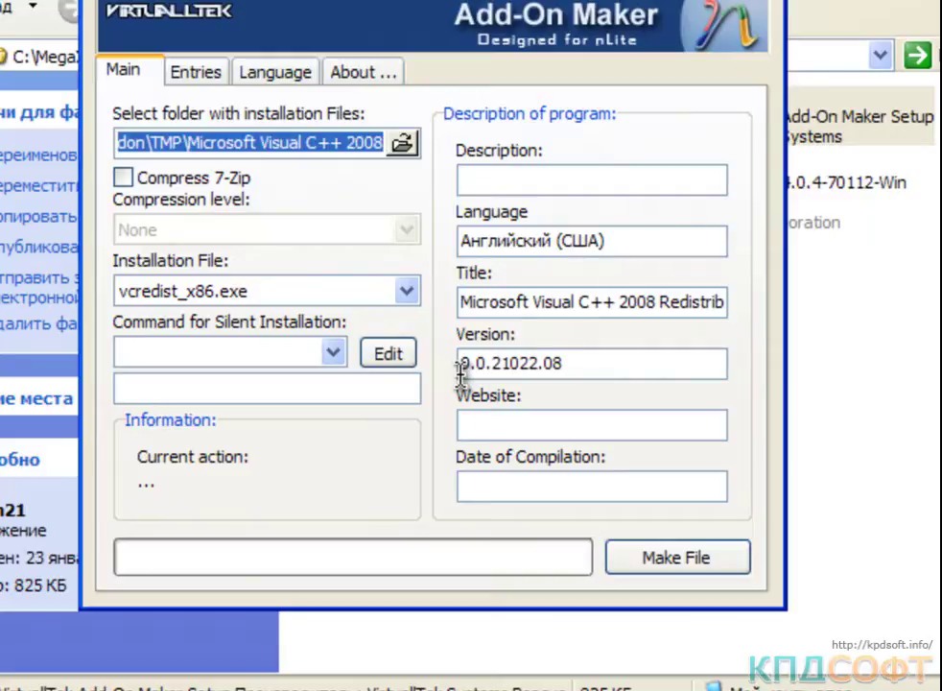
Reselect vcredist_x86.exe as the installation file and enter /q as its silent installation parameter
left_click(378, 385)
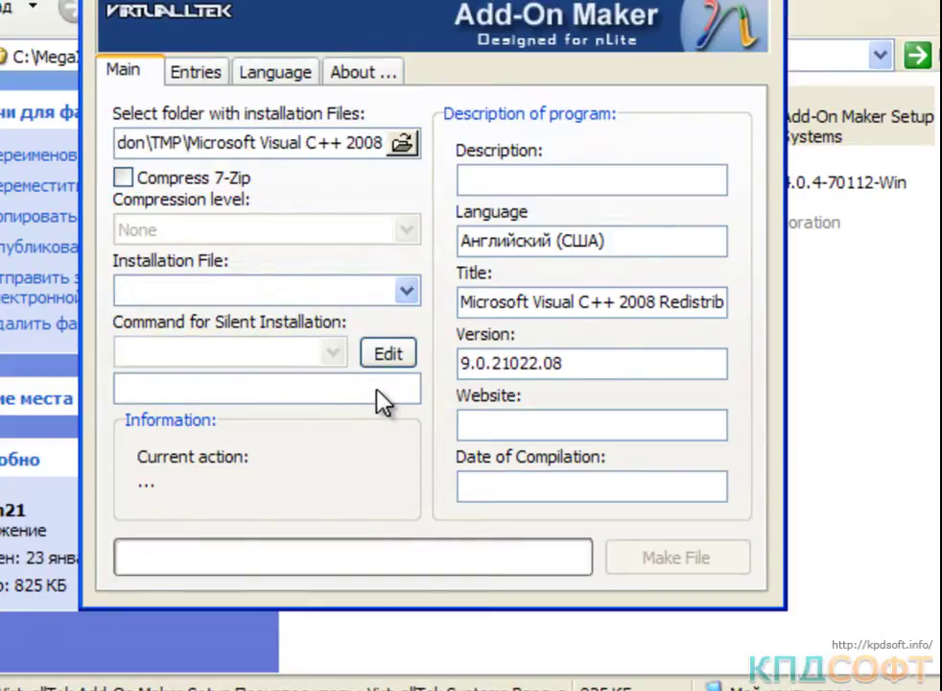
left_click(405, 294)
left_click(379, 323)
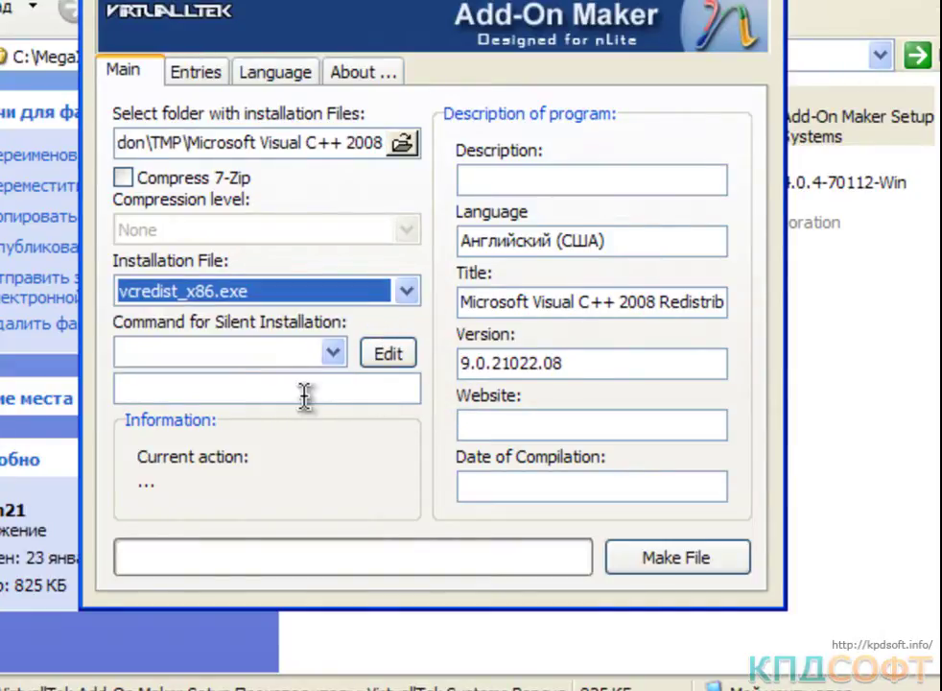
left_click(305, 391)
type("/q")
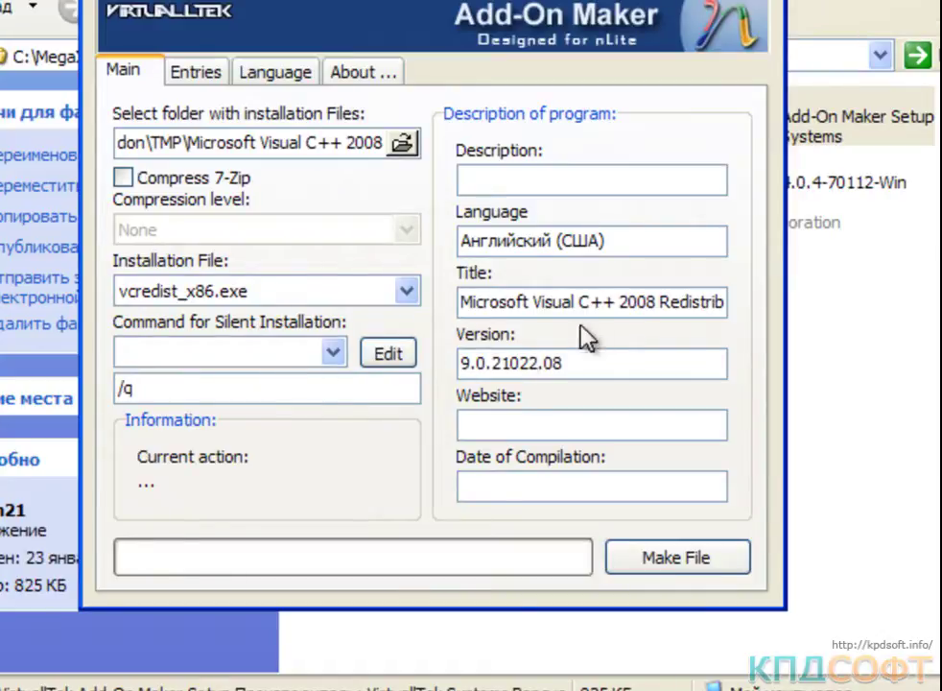
Copy "Microsoft Visual C++" from the add-on's title and build the add-on as a .cab file with that name in the Service folder
left_click_drag(604, 304, 464, 301)
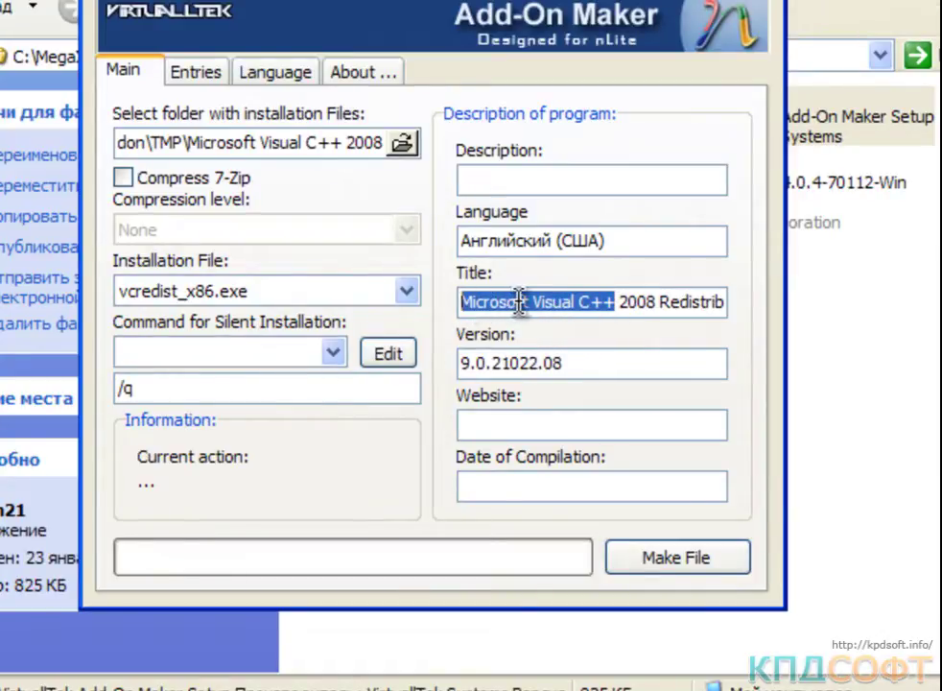
right_click(521, 301)
left_click(589, 378)
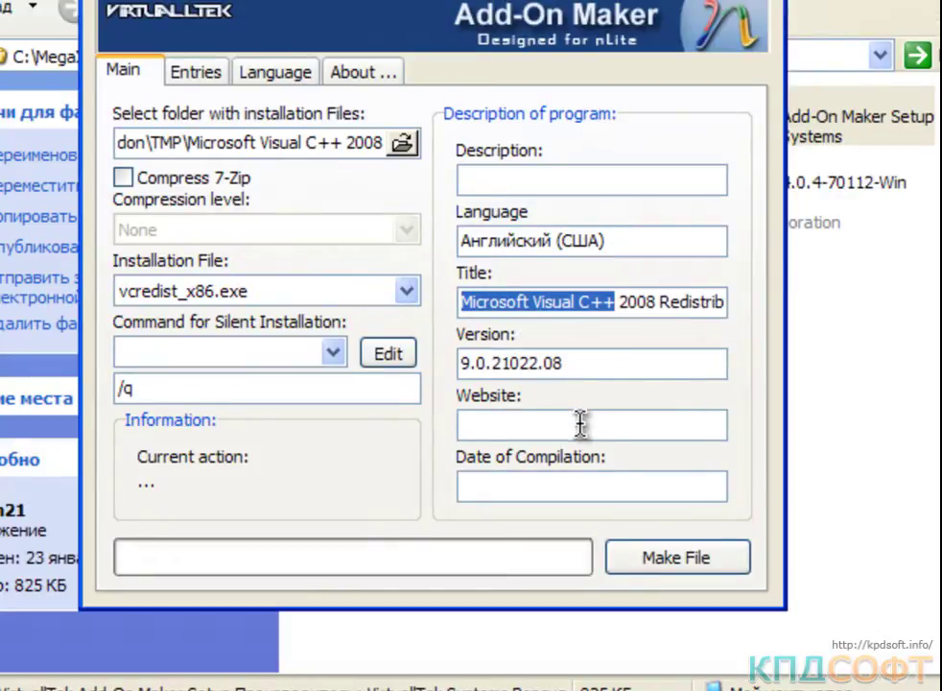
left_click(664, 565)
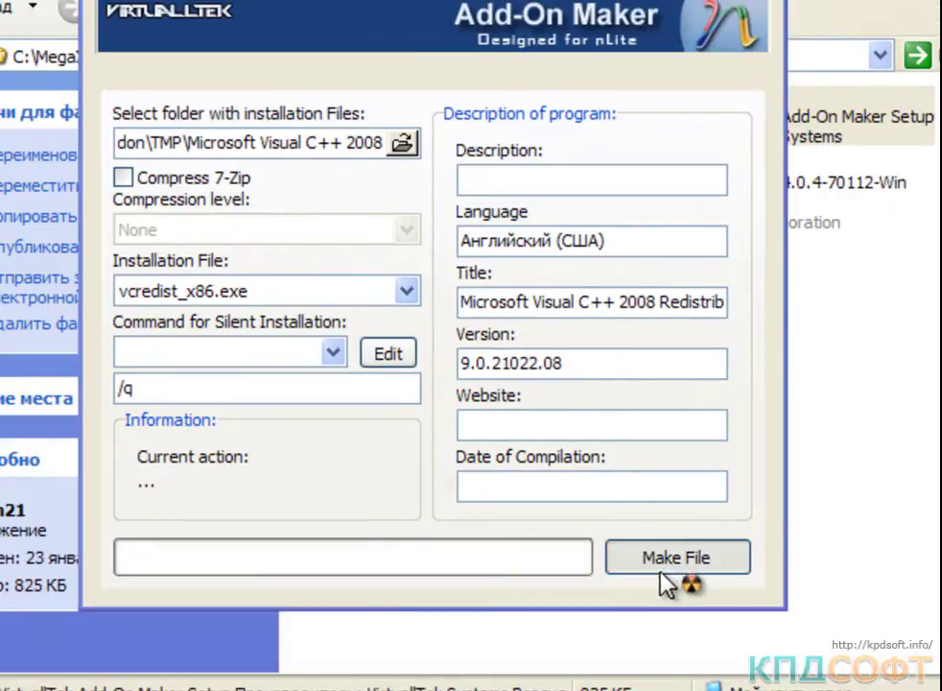
type("Microsoft Visual C++")
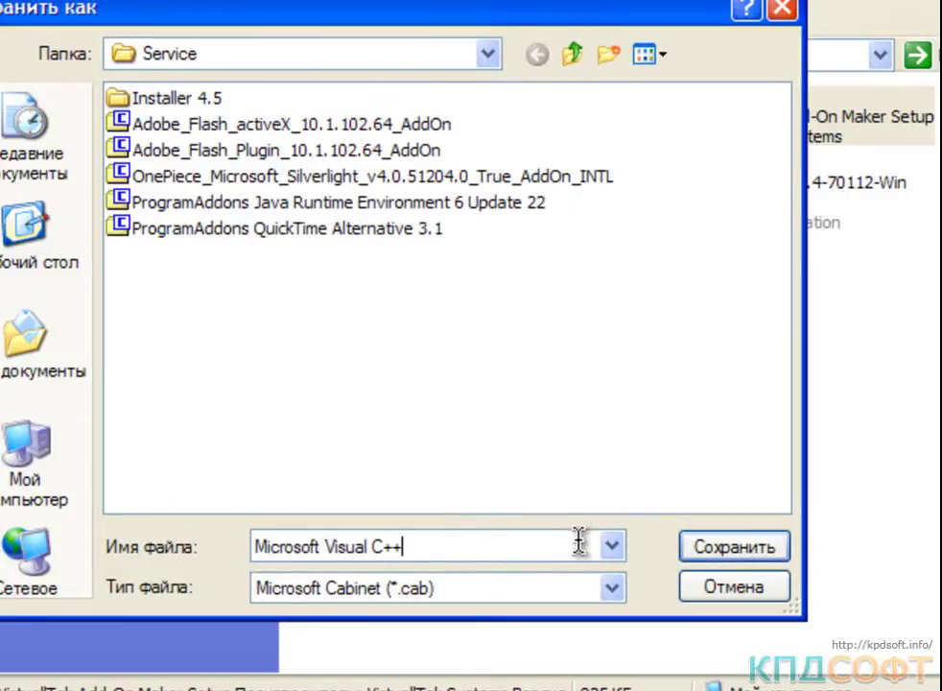
left_click(735, 547)
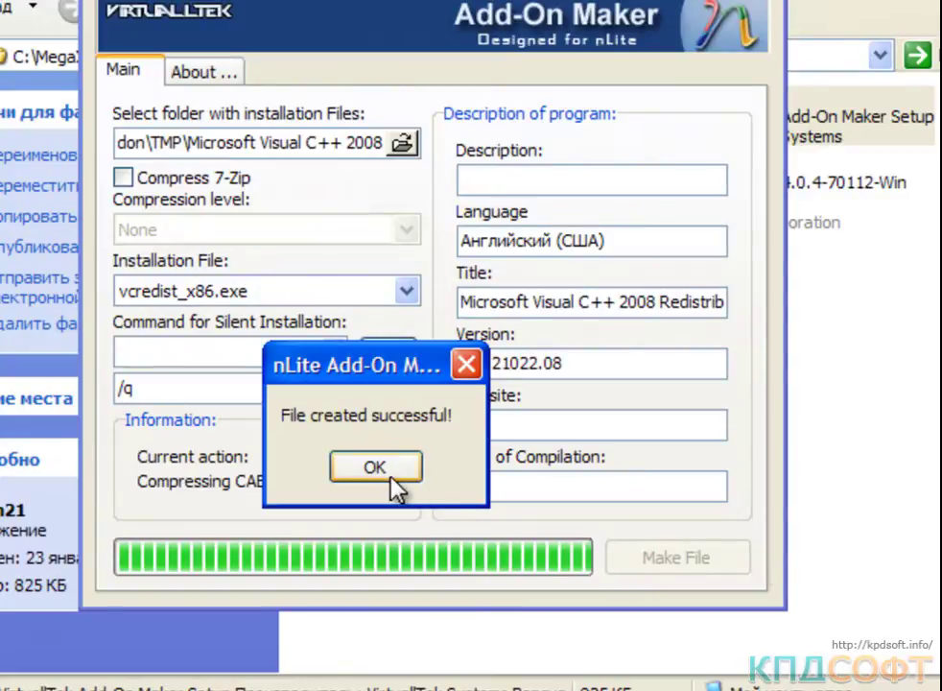
left_click(392, 478)
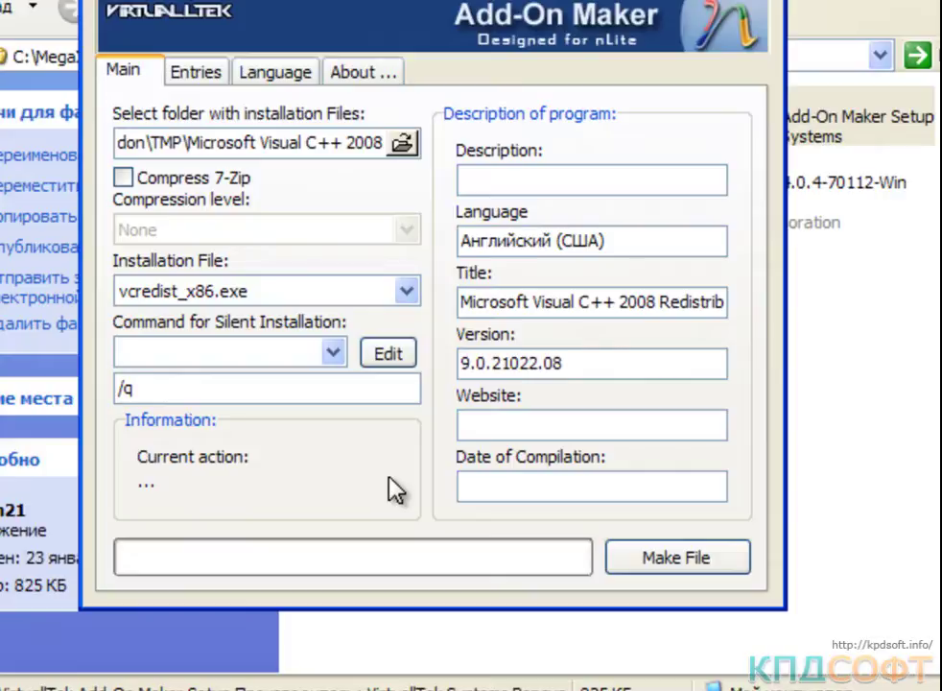
Set the source folder to C:\MegaXP\Security\Critical Updates\IE8-WindowsXP-x86-RUS and select IE8-WindowsXP-x86-RUS.exe as the installation file
left_click(404, 144)
left_click_drag(387, 235, 452, 160)
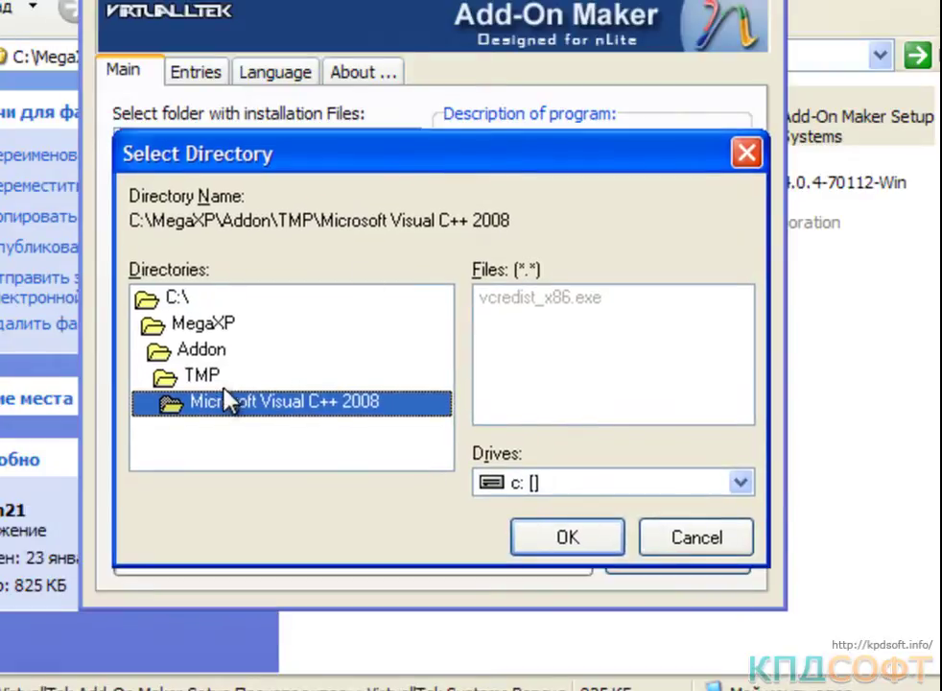
double_click(221, 324)
left_click_drag(443, 391, 443, 407)
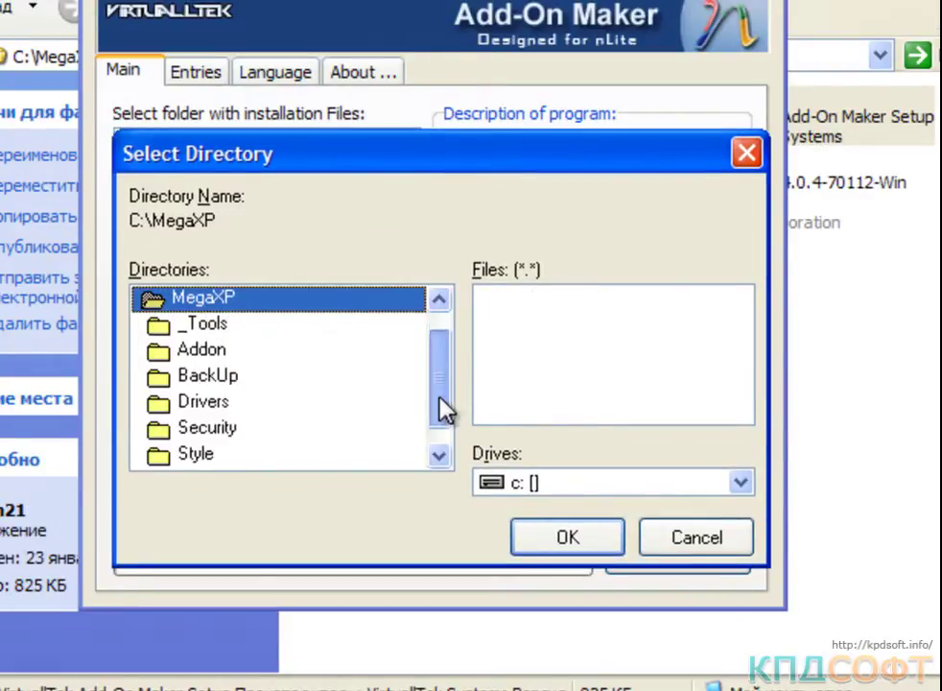
double_click(230, 430)
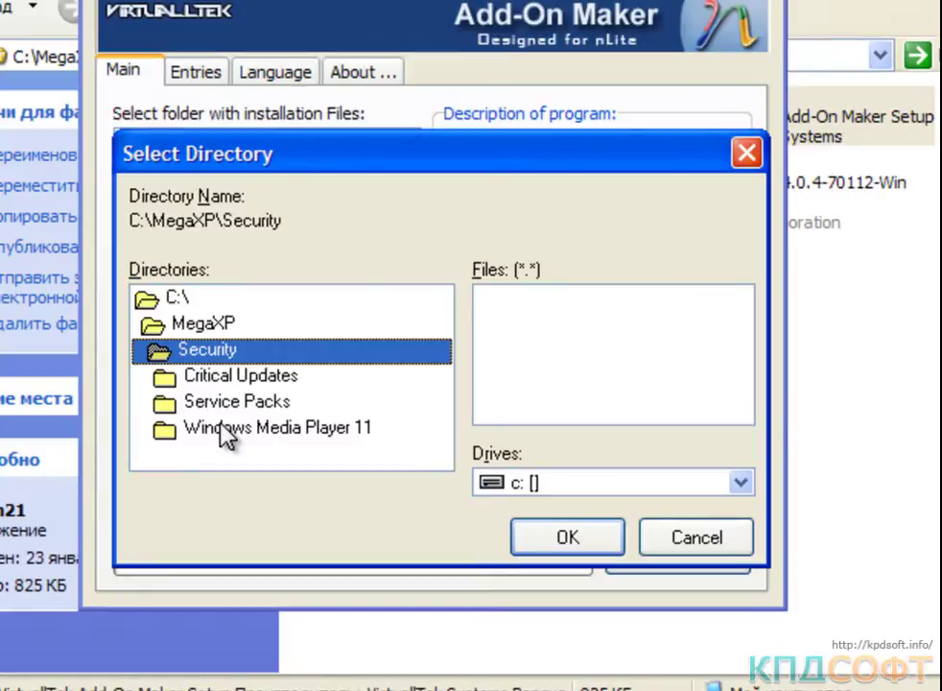
double_click(257, 375)
left_click(335, 458)
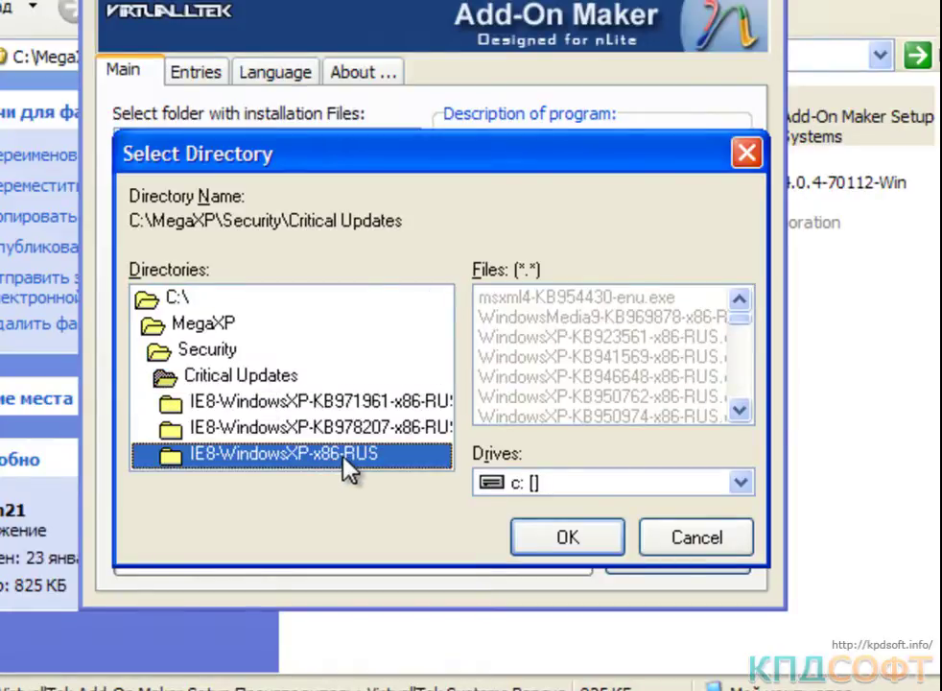
double_click(340, 459)
left_click(568, 540)
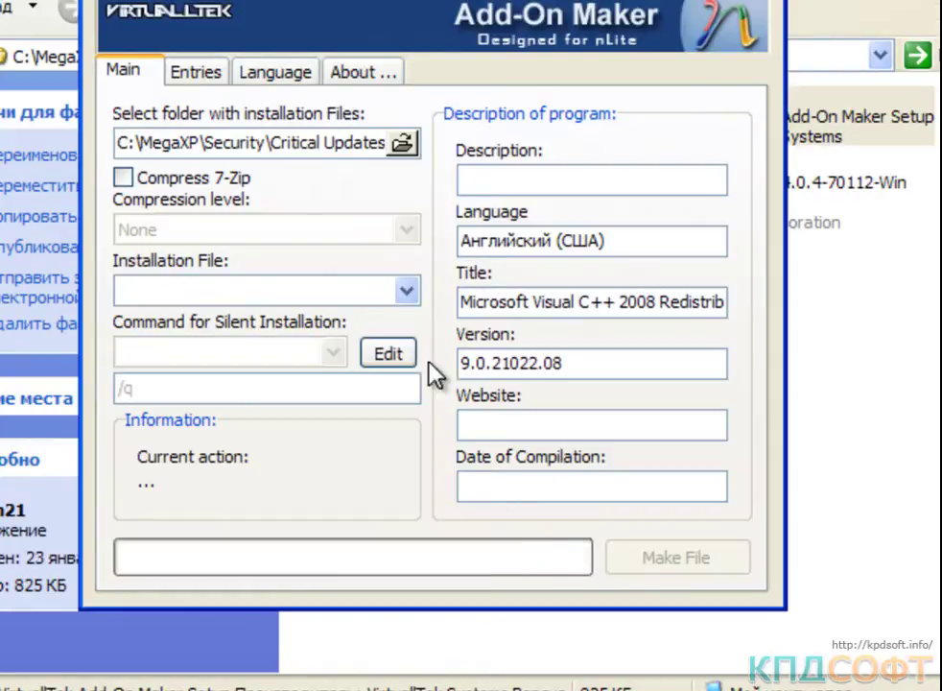
left_click(406, 292)
left_click(400, 315)
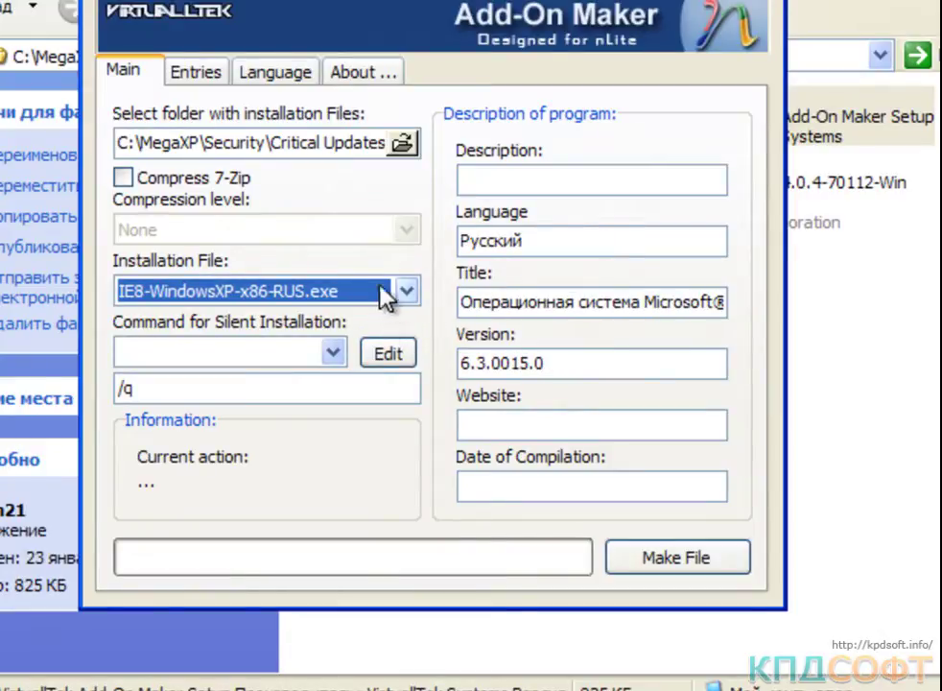
Copy the full installation folder path and paste it into the Windows Run dialog in place of the previous command
left_click_drag(118, 142, 461, 151)
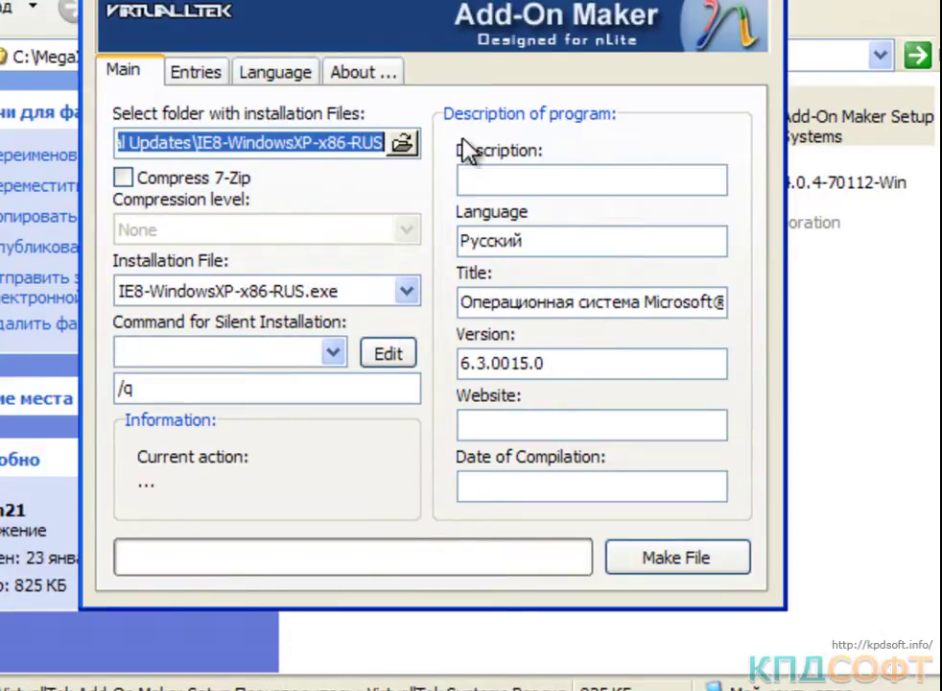
right_click(337, 136)
left_click(404, 218)
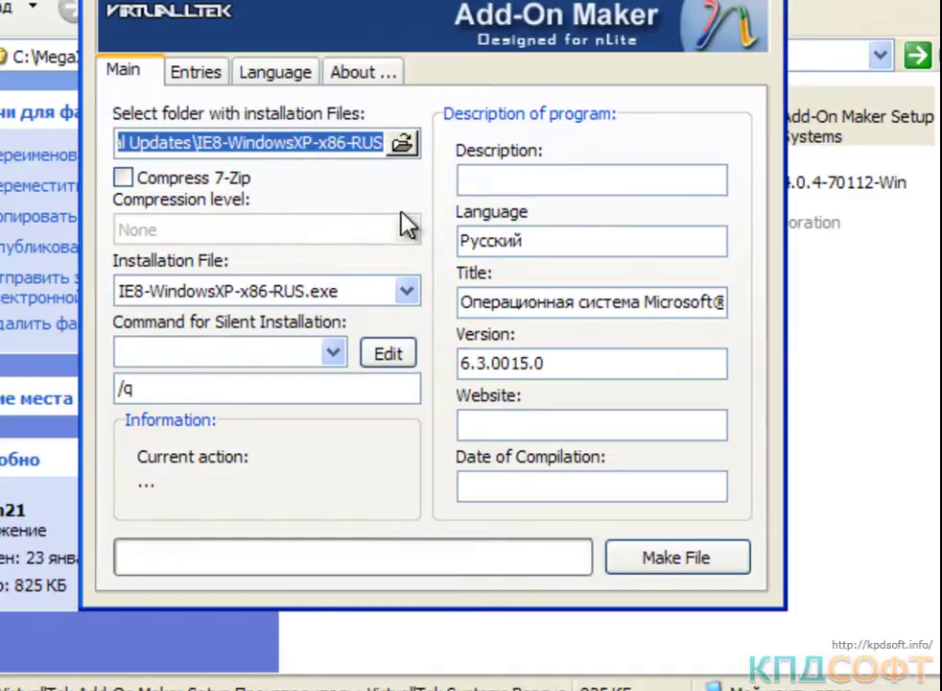
key("alt+Tab")
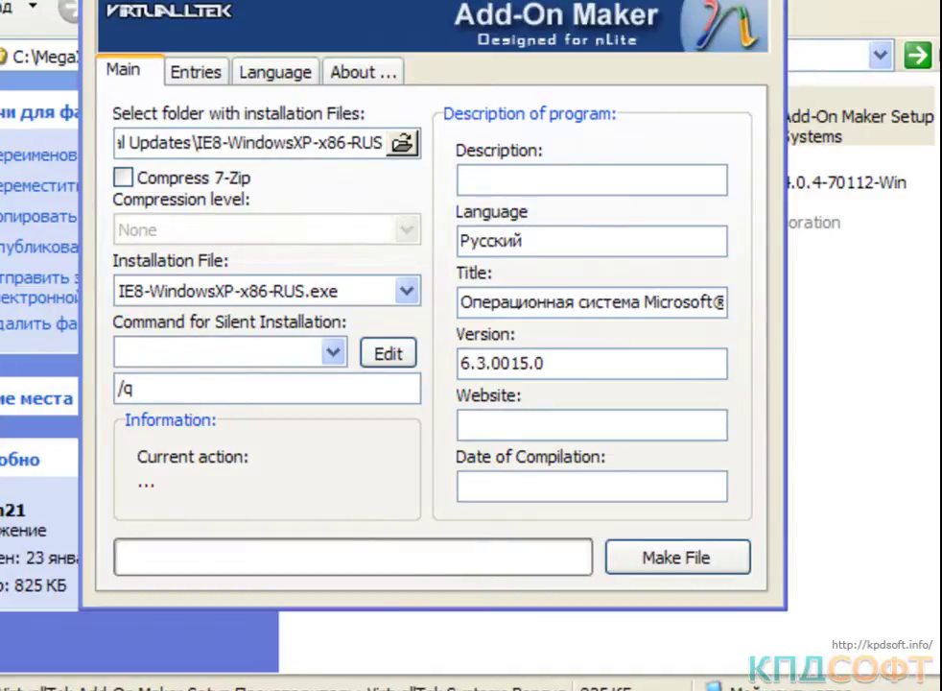
key("super+r")
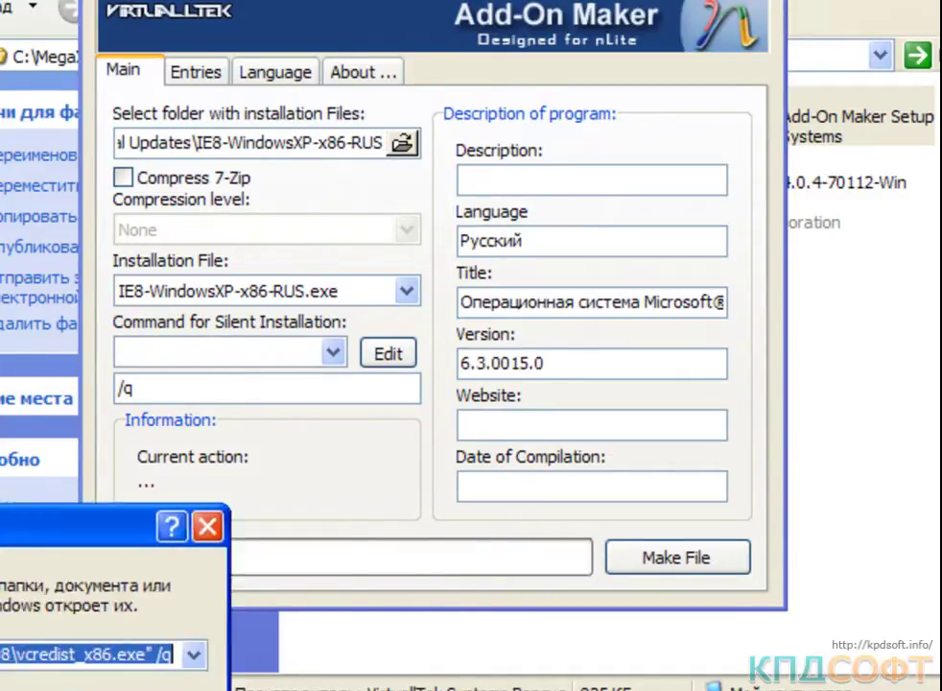
left_click_drag(58, 524, 336, 280)
key("ctrl+v")
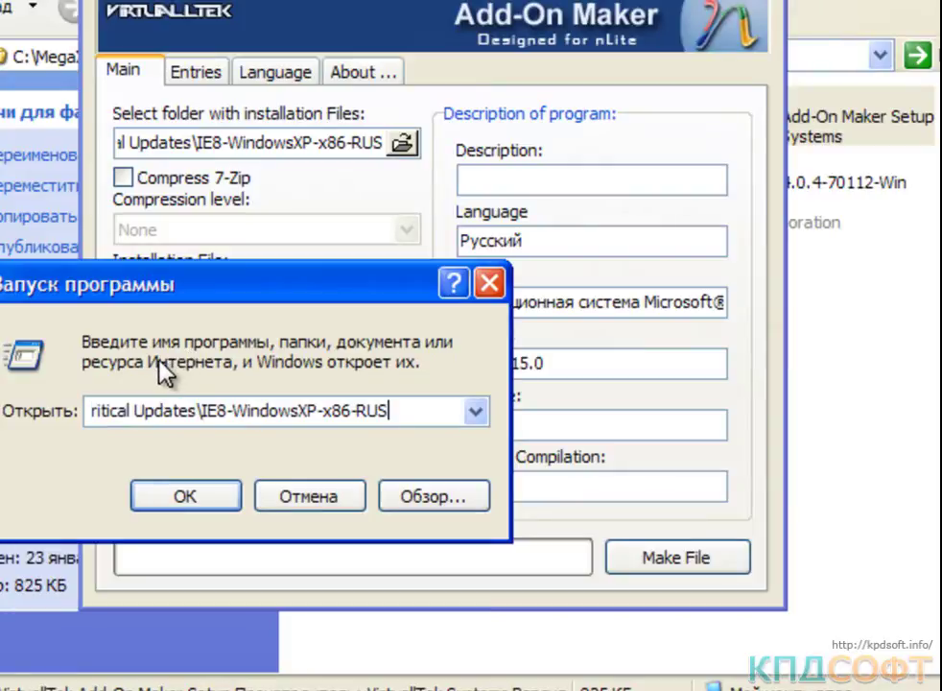
Complete the path with IE8-WindowsXP-x86-RUS.exe, enclose it in quotes, and run it with /? to check its command-line options
type("\\")
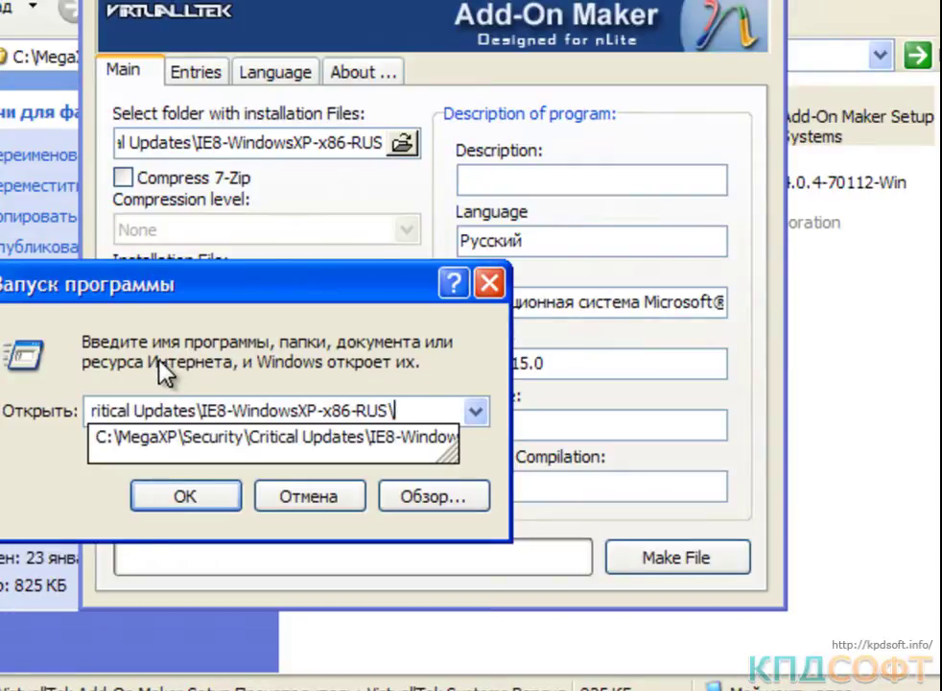
key("Down")
type("\"")
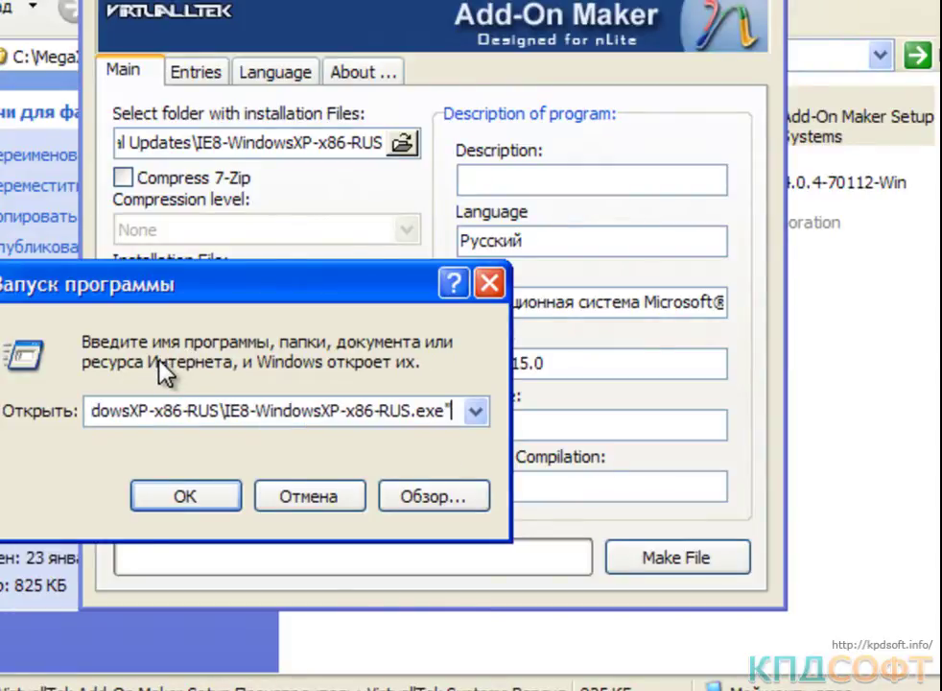
key("Home")
type("\"")
key("End")
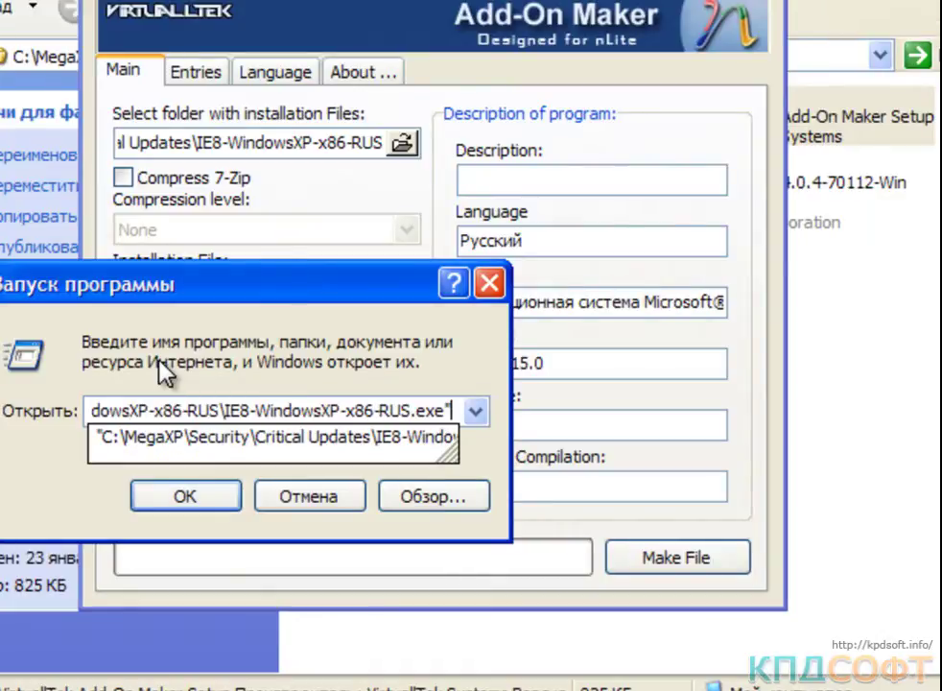
type("/?")
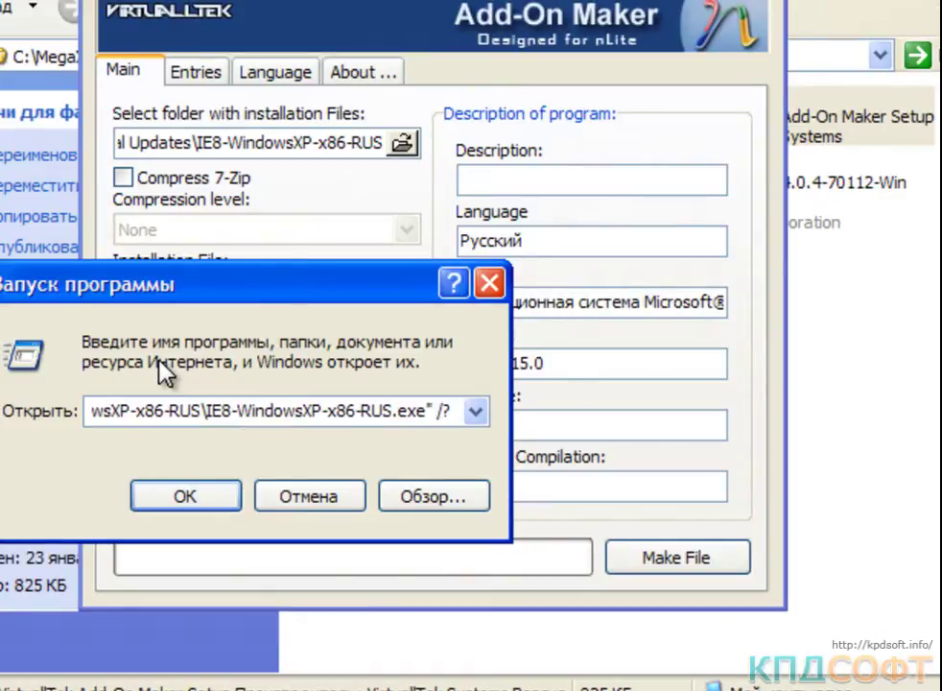
key("Return")
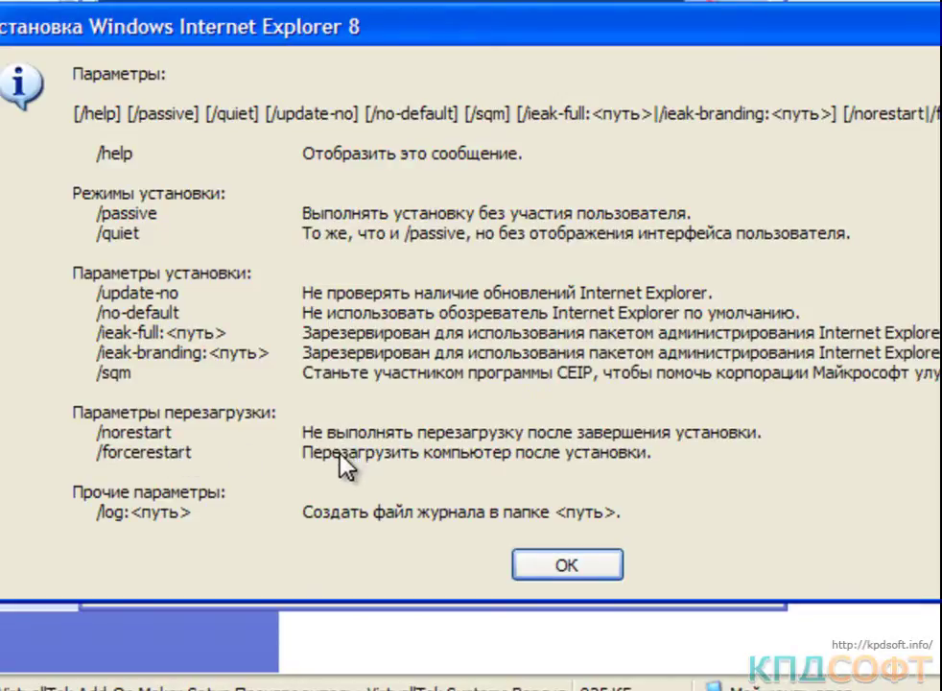
left_click(565, 564)
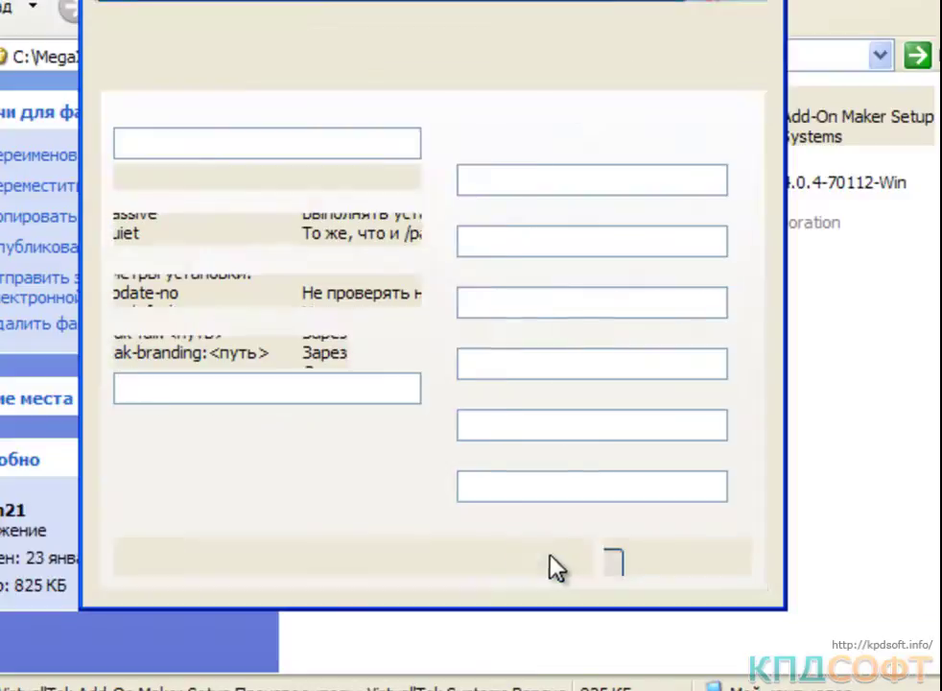
Reselect IE8-WindowsXP-x86-RUS.exe as the installation file and set its silent installation parameters to /quiet /norestart
left_click(256, 301)
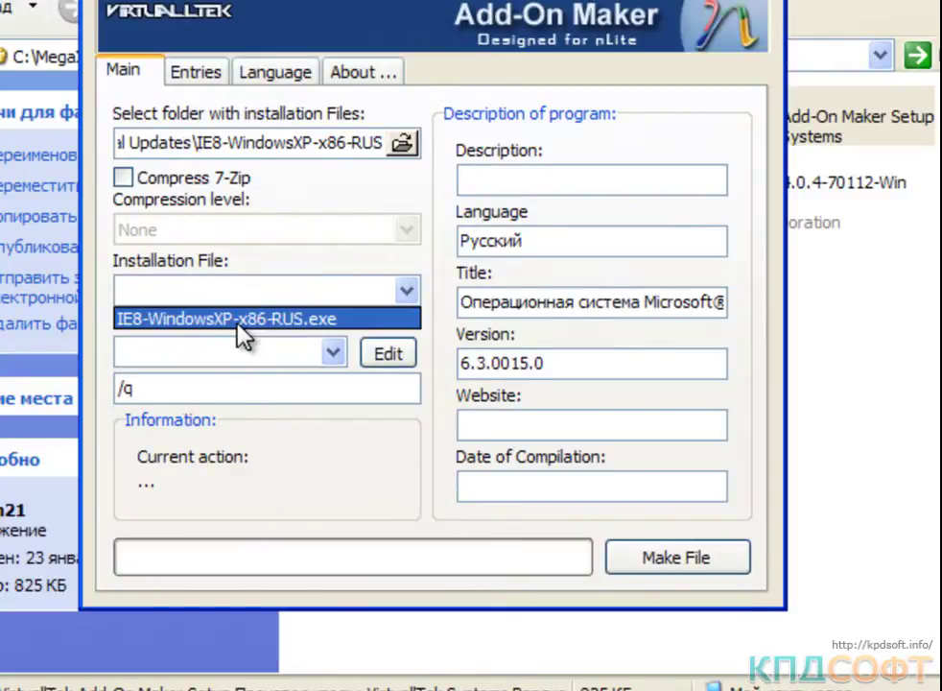
left_click(238, 319)
left_click(192, 388)
type("uiet /")
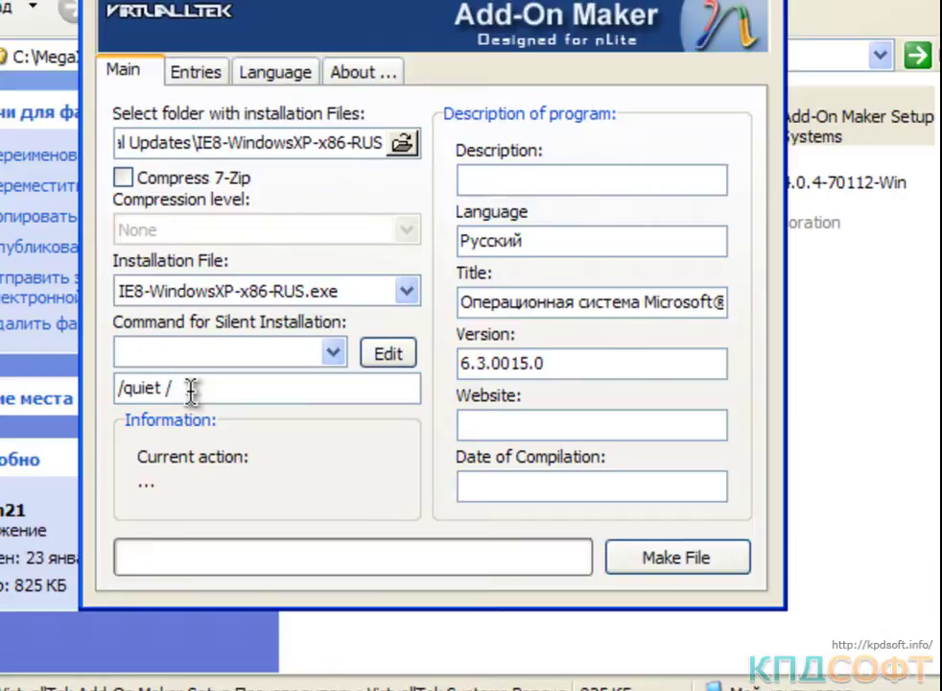
type("norestart")
Replace the add-on's title with "Internet Explorer 8"
left_click_drag(706, 301, 450, 300)
key("End")
left_click_drag(614, 315, 422, 322)
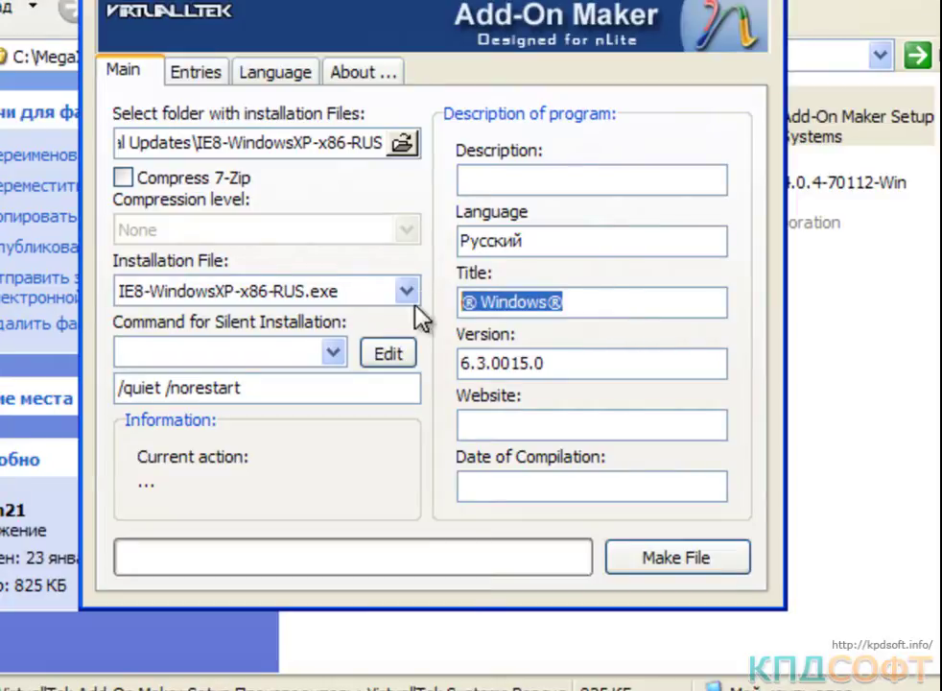
key("Delete")
type("In")
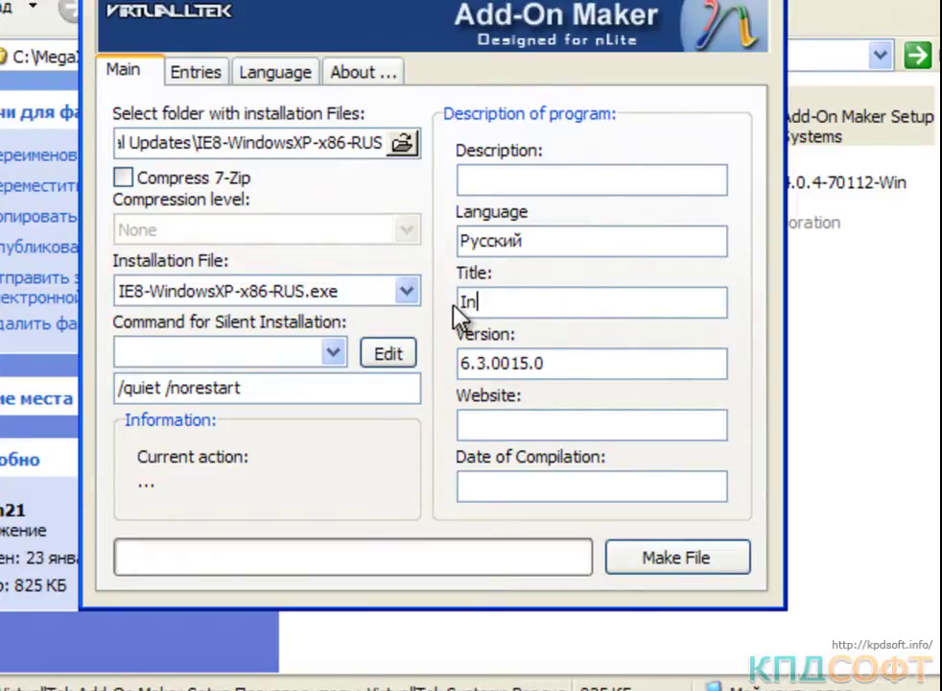
type("ternet Exp")
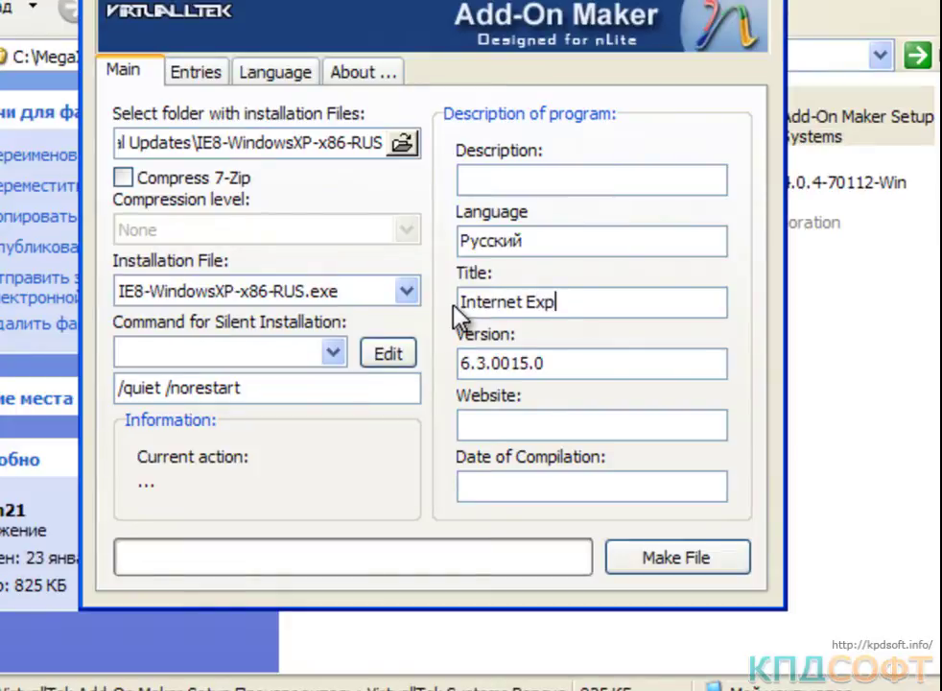
type("lorer 8")
Copy the add-on's title and build the add-on as a .cab file named "Internet Explorer 8" in the Service folder
key("shift+Home")
key("ctrl+c")
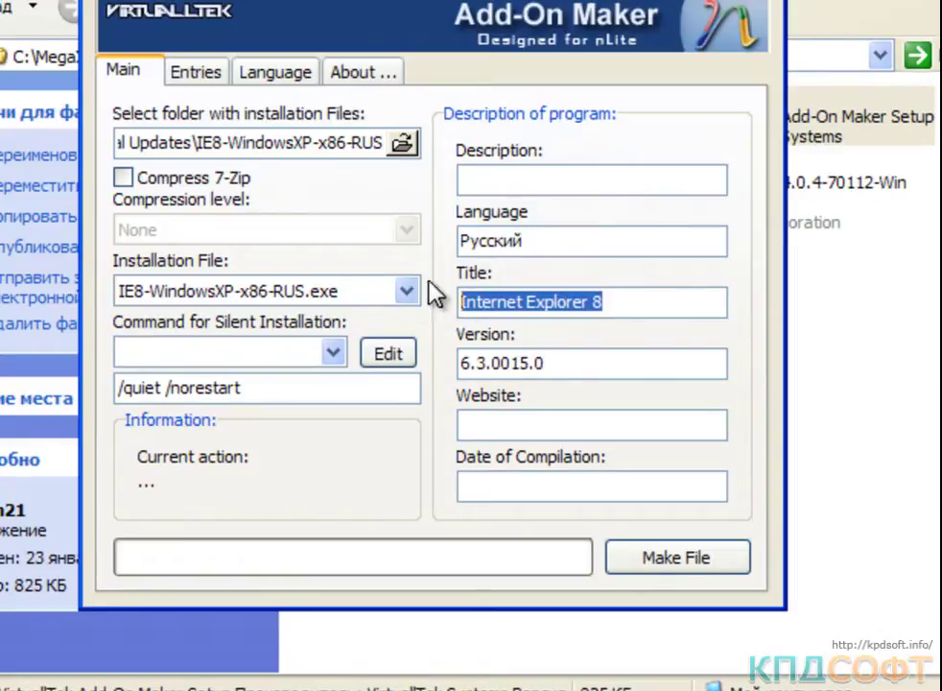
left_click(645, 559)
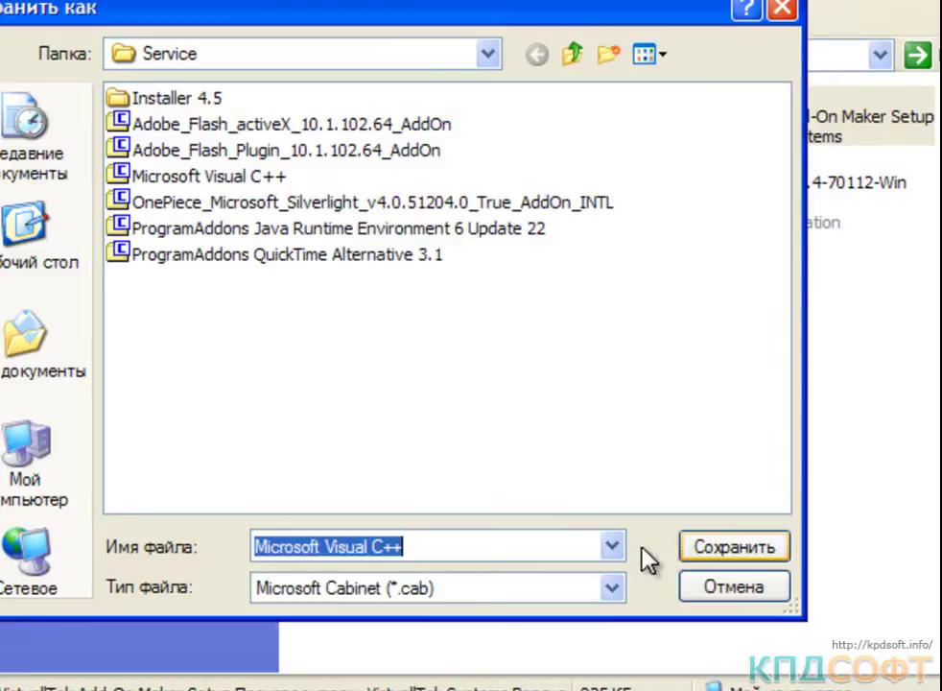
key("ctrl+v")
left_click(701, 557)
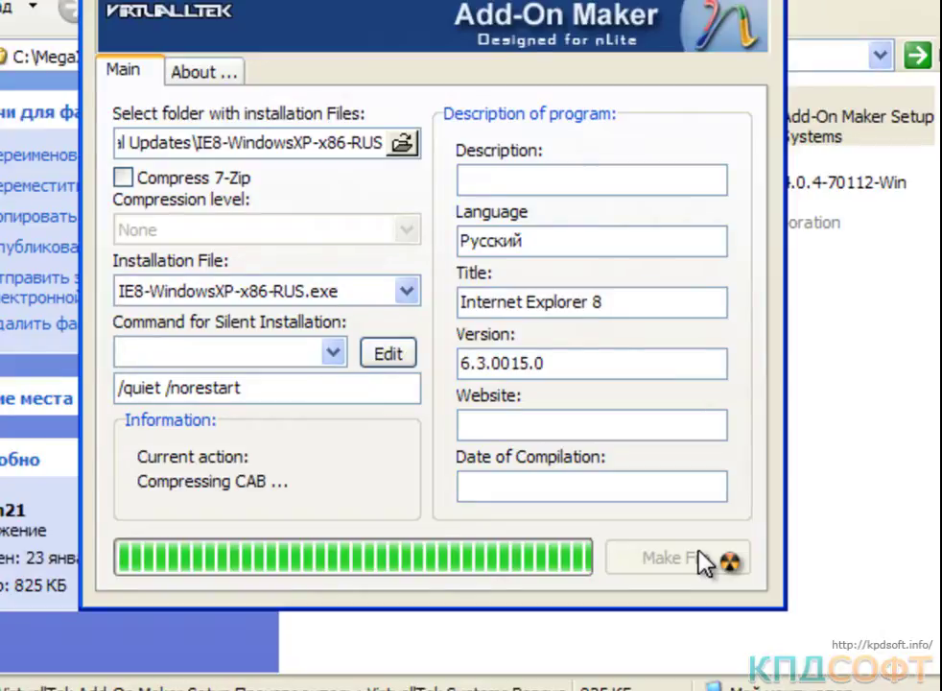
left_click(403, 467)
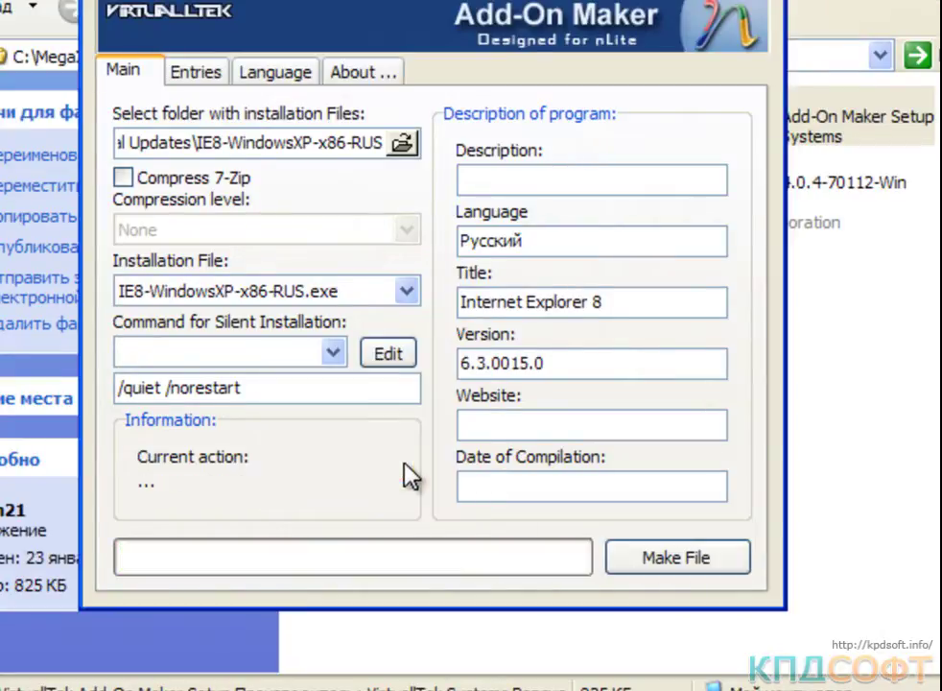
Change the source folder to IE8-WindowsXP-KB971961-x86-RUS under Critical Updates and select its KB971961 executable as the installation file
left_click(404, 144)
double_click(219, 453)
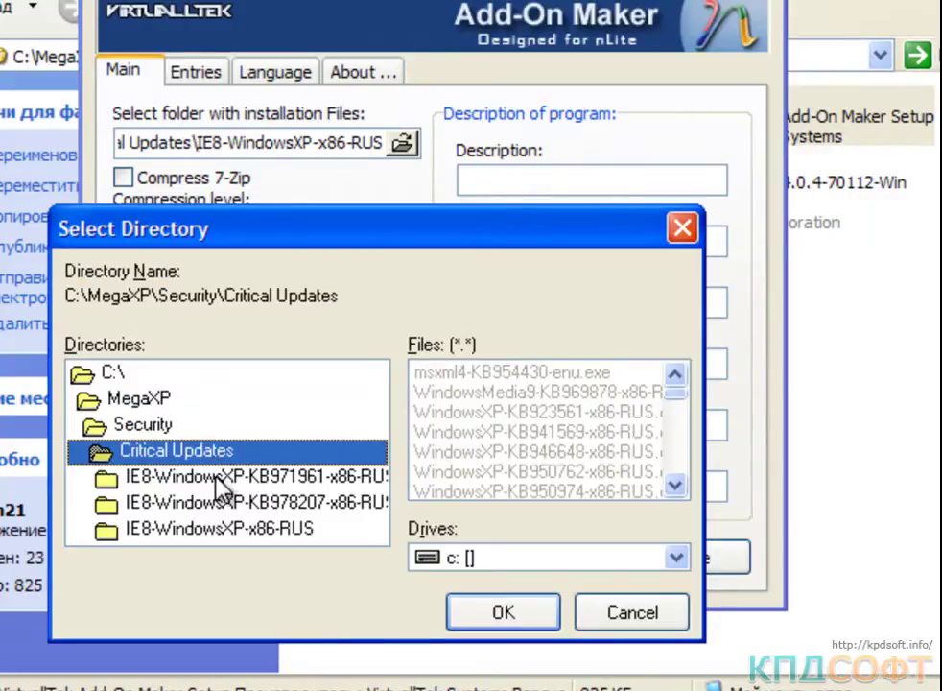
double_click(223, 480)
left_click(484, 615)
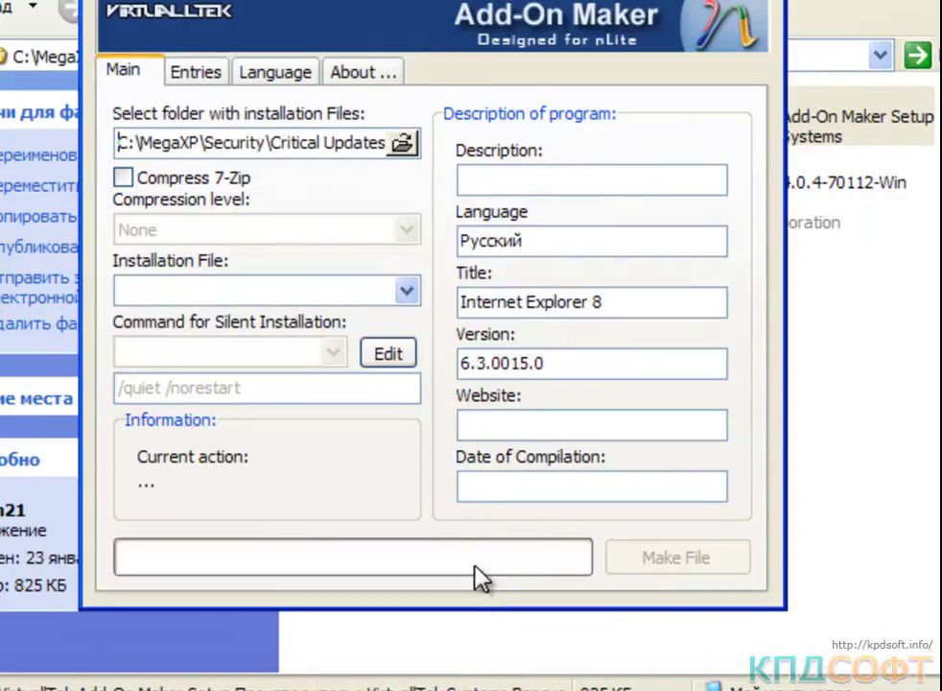
left_click(403, 297)
left_click(389, 319)
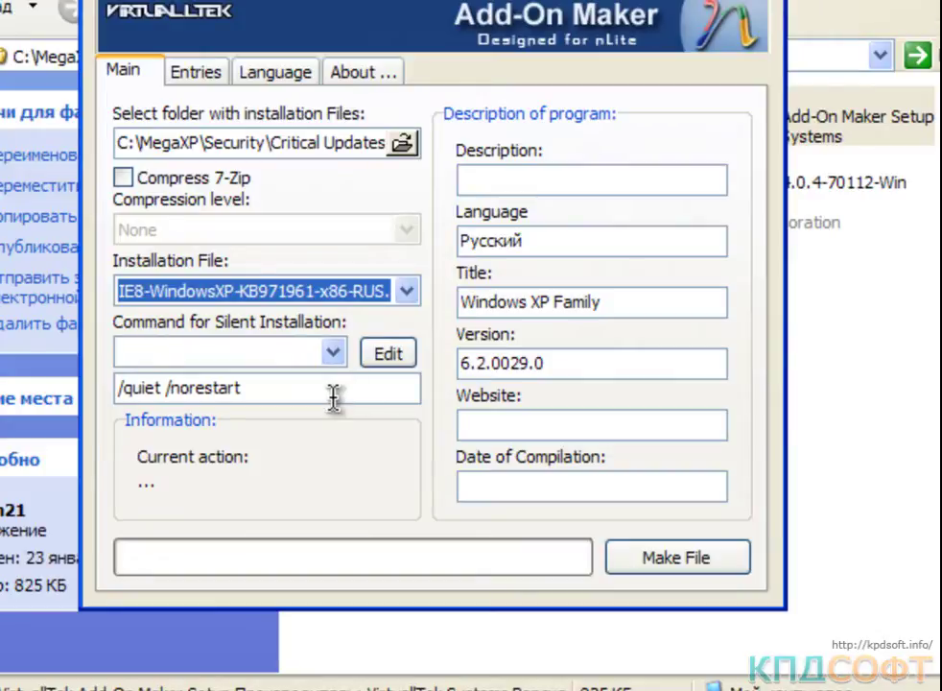
Replace the add-on's title with the copied "Internet Explorer 8" followed by "kb971961"
left_click(333, 393)
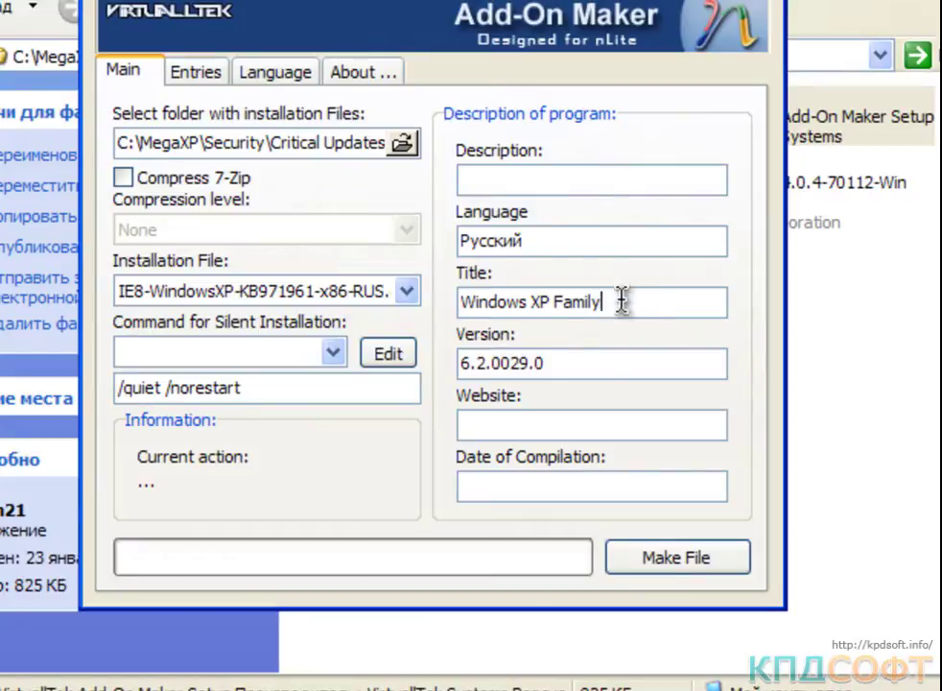
left_click_drag(623, 302, 413, 321)
key("ctrl+v")
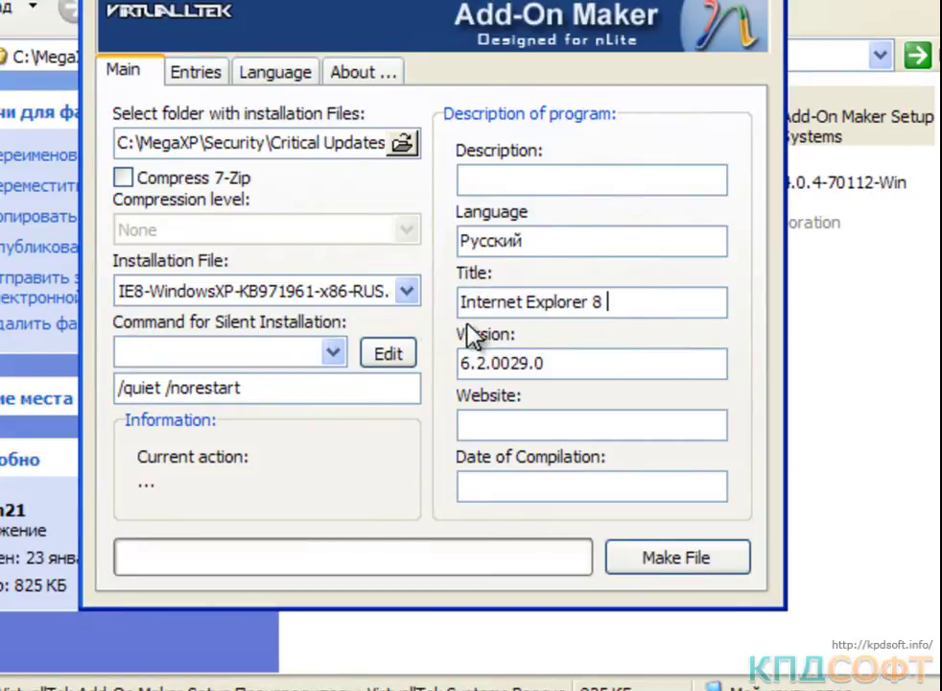
type("kb971961")
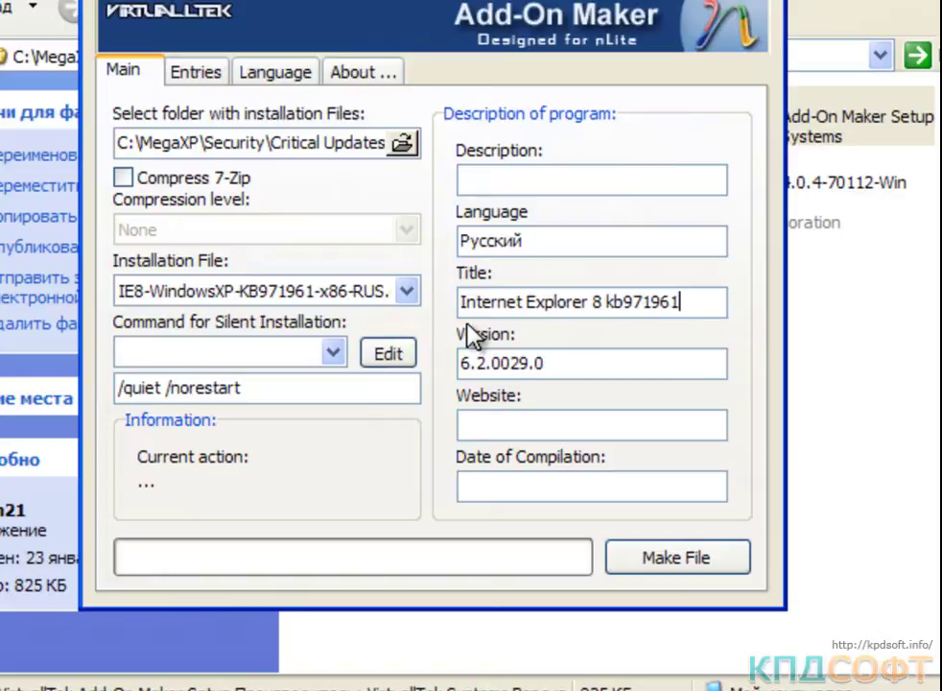
Copy the full title and build the add-on as a .cab file named "Internet Explorer 8 kb971961" in the Service folder
key("Tab")
key("ctrl+c")
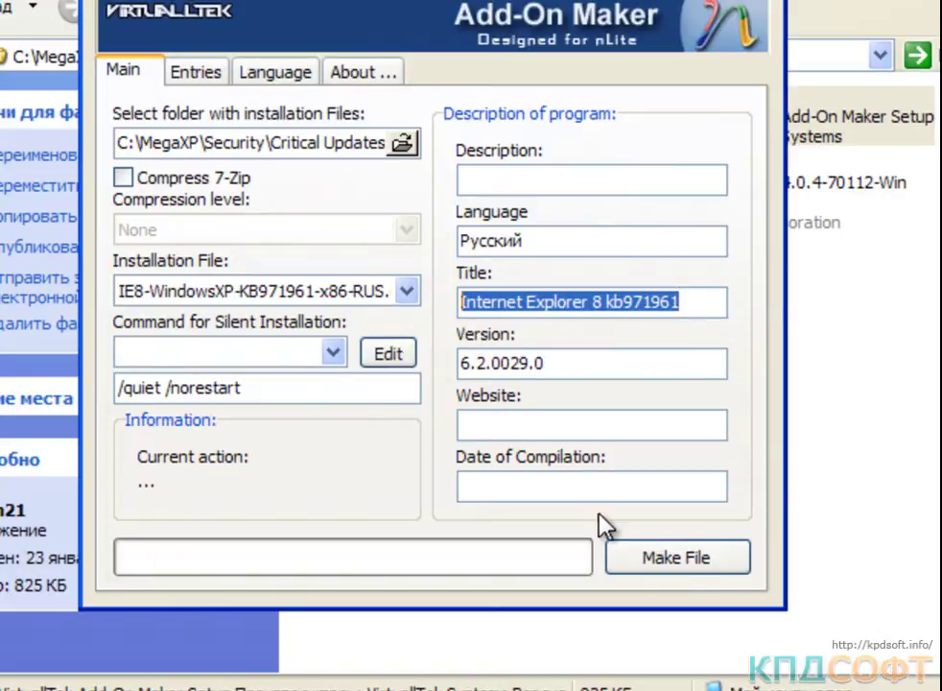
left_click(683, 560)
key("ctrl+v")
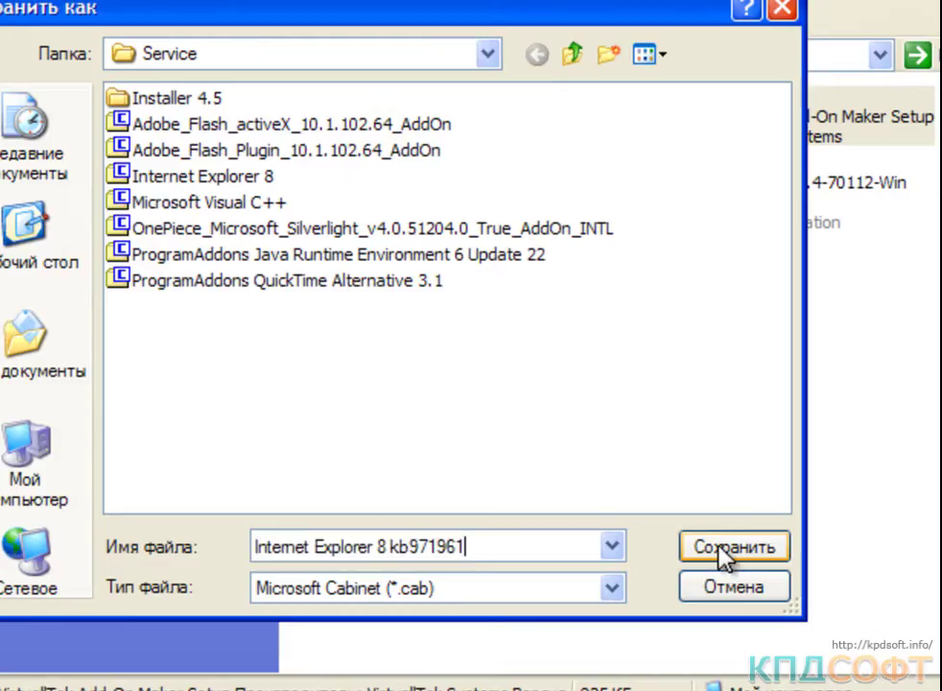
left_click(722, 555)
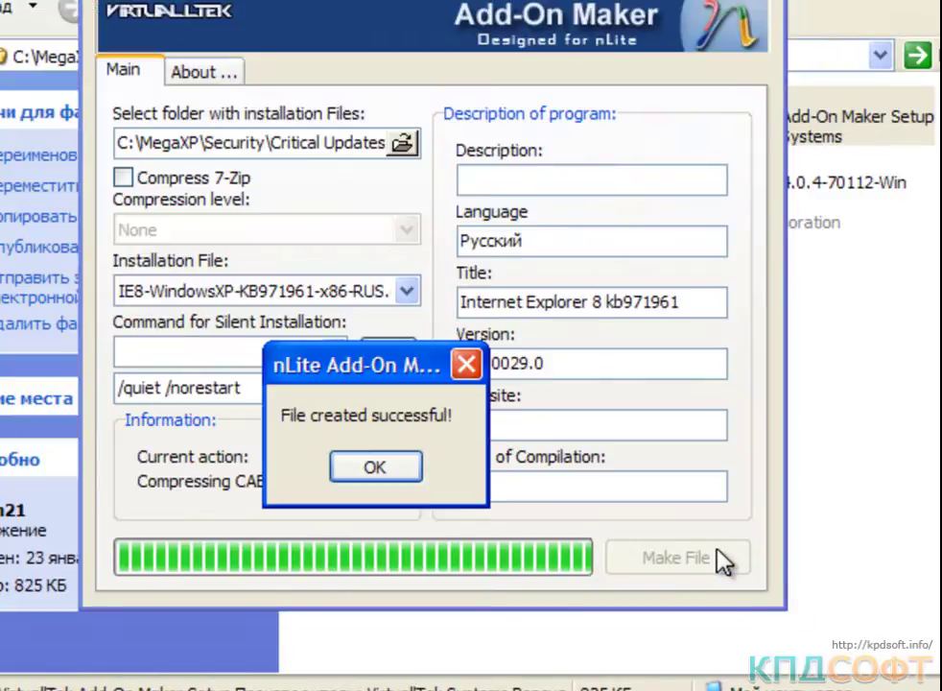
Change the source folder to IE8-WindowsXP-KB978207-x86-RUS under Critical Updates and select its KB978207 executable as the installation file
left_click(375, 467)
left_click(402, 143)
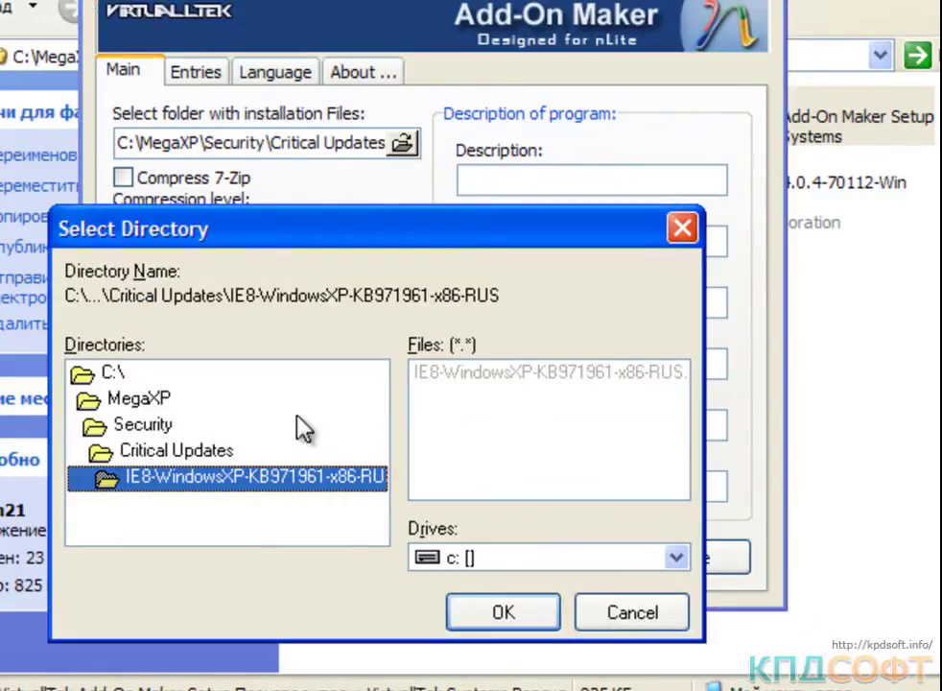
double_click(252, 451)
double_click(277, 502)
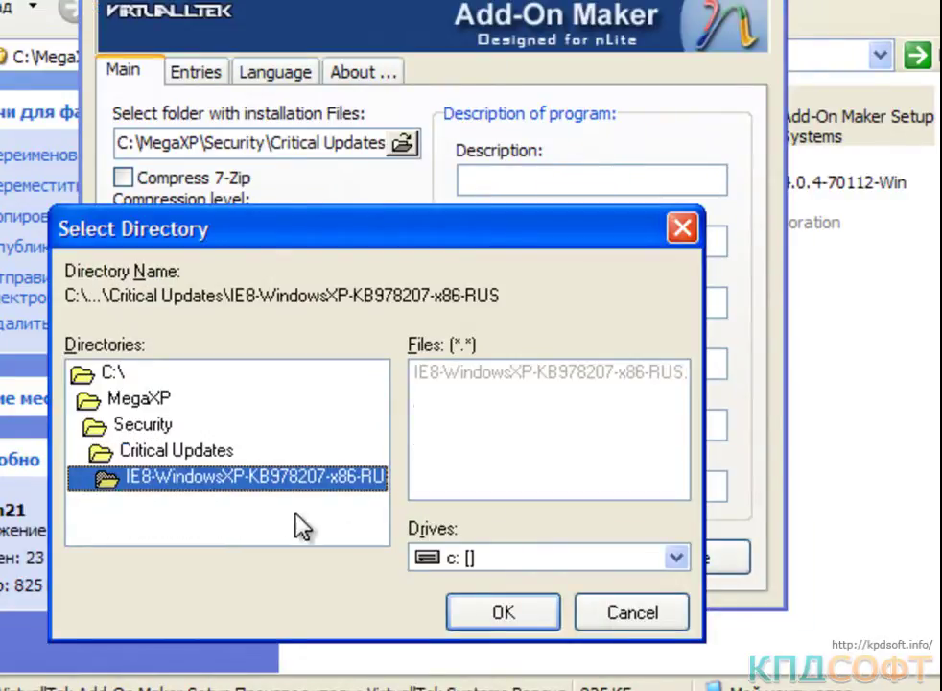
left_click(485, 619)
left_click(406, 290)
left_click(401, 319)
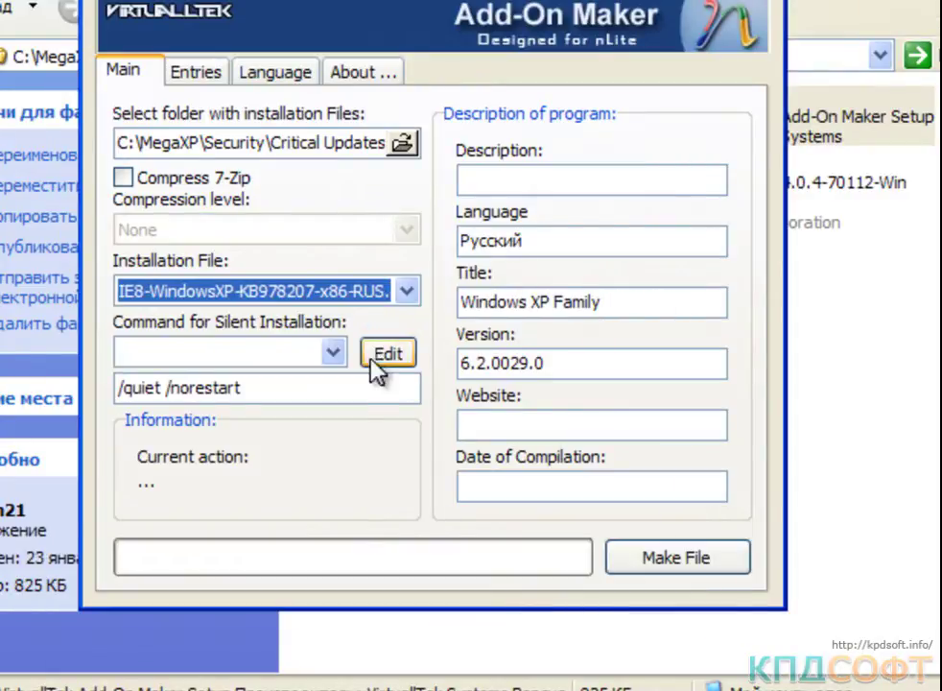
Replace the add-on's title with the copied text, edited to read "Internet Explorer 8 kb978207"
key("Tab")
type("Internet Explorer 8 kb971961")
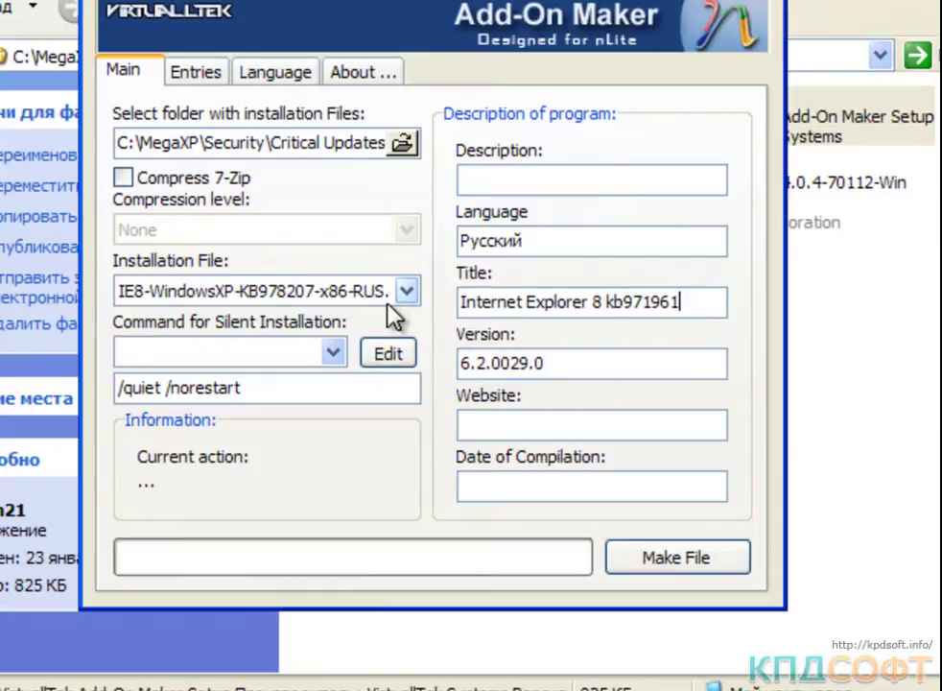
key("BackSpace")
key("BackSpace")
key("BackSpace")
key("BackSpace")
type("8207")
Copy the edited title and build the add-on as a .cab file named "Internet Explorer 8 kb978207" in the Service folder
left_click_drag(708, 303, 446, 302)
key("ctrl+c")
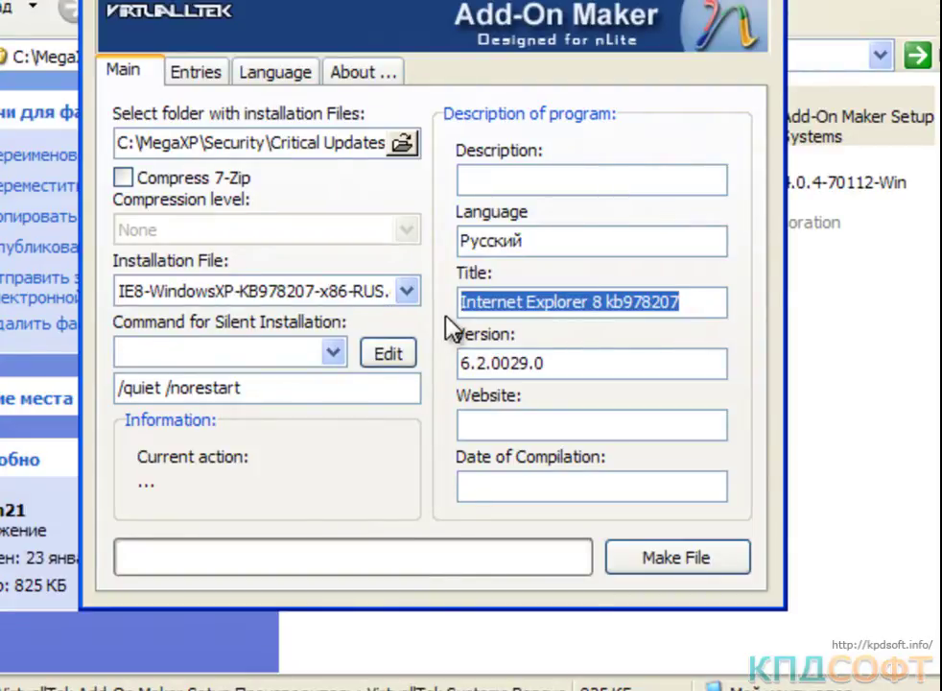
left_click(708, 568)
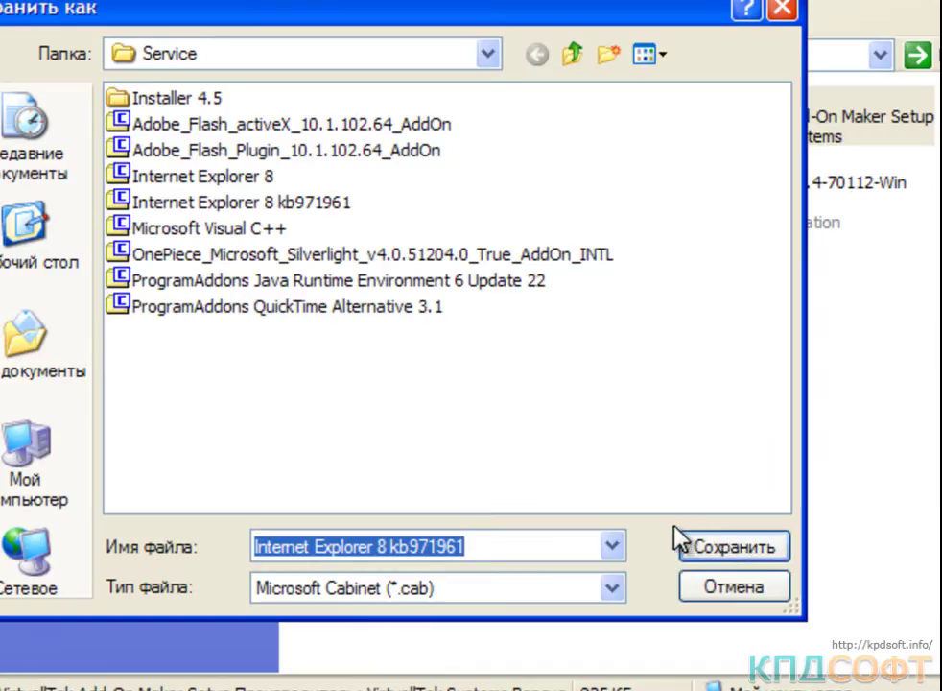
key("ctrl+v")
left_click(715, 545)
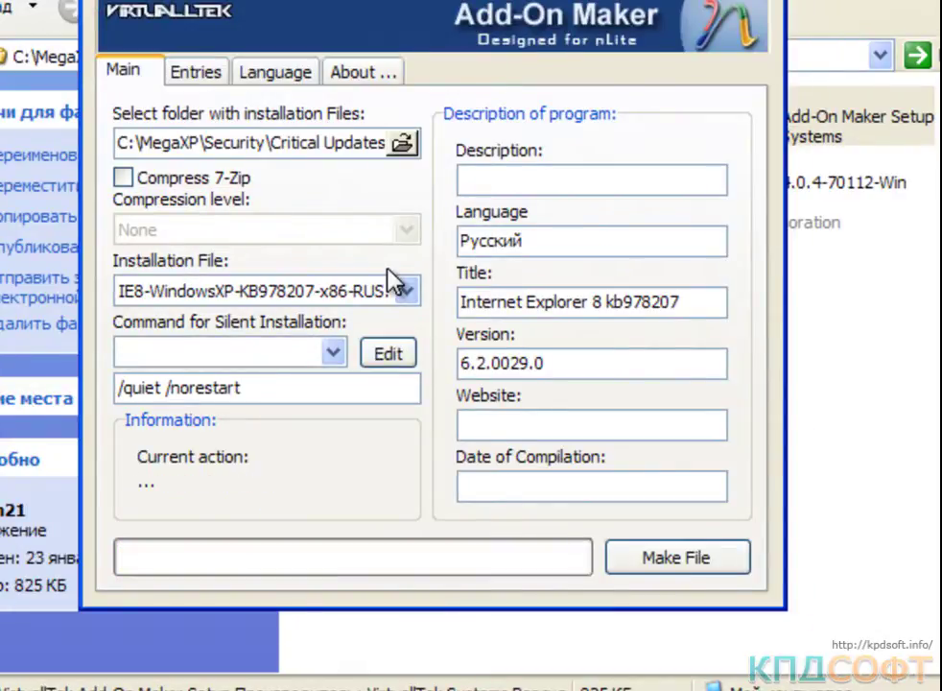
Change the source folder to wmp11-windowsxp-x86-ru-ru under Security\Windows Media Player 11 and select wmp11-windowsxp-x86-ru-ru.exe as the installation file
left_click(403, 146)
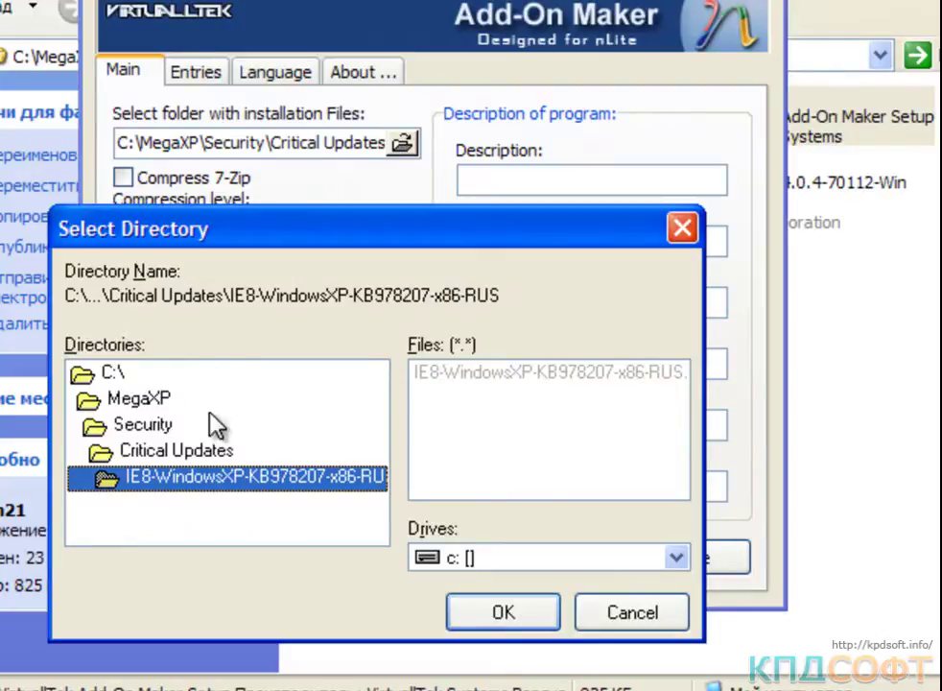
double_click(165, 424)
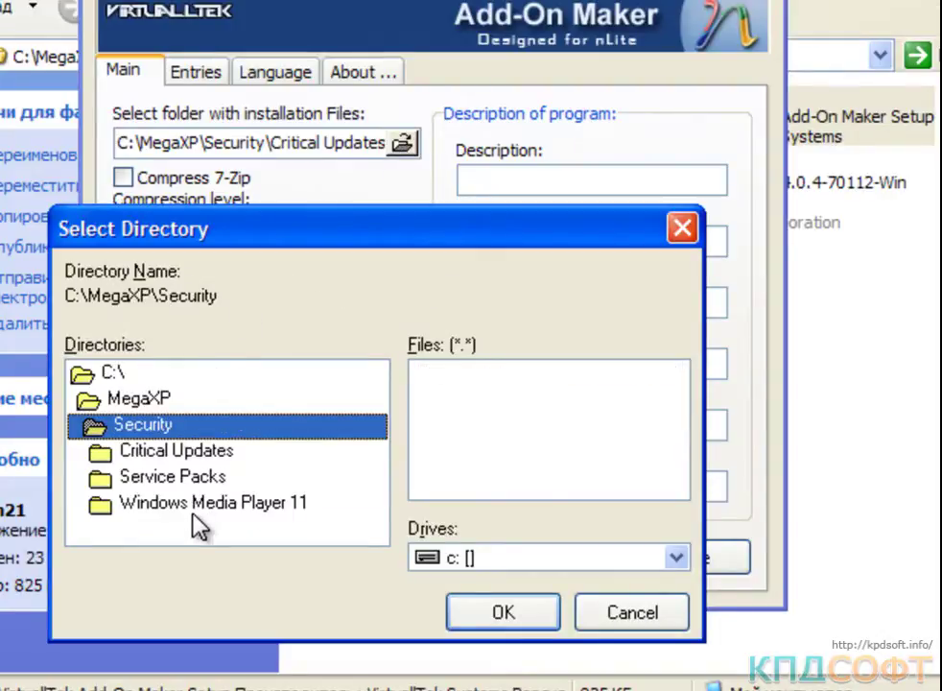
double_click(215, 504)
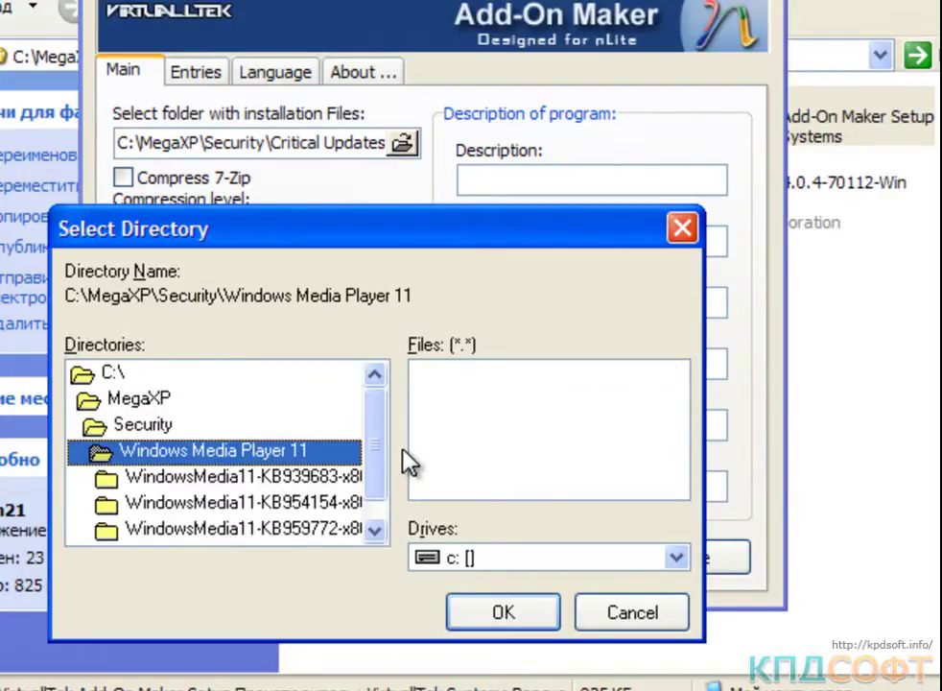
scroll(376, 482, "down", 1)
double_click(320, 534)
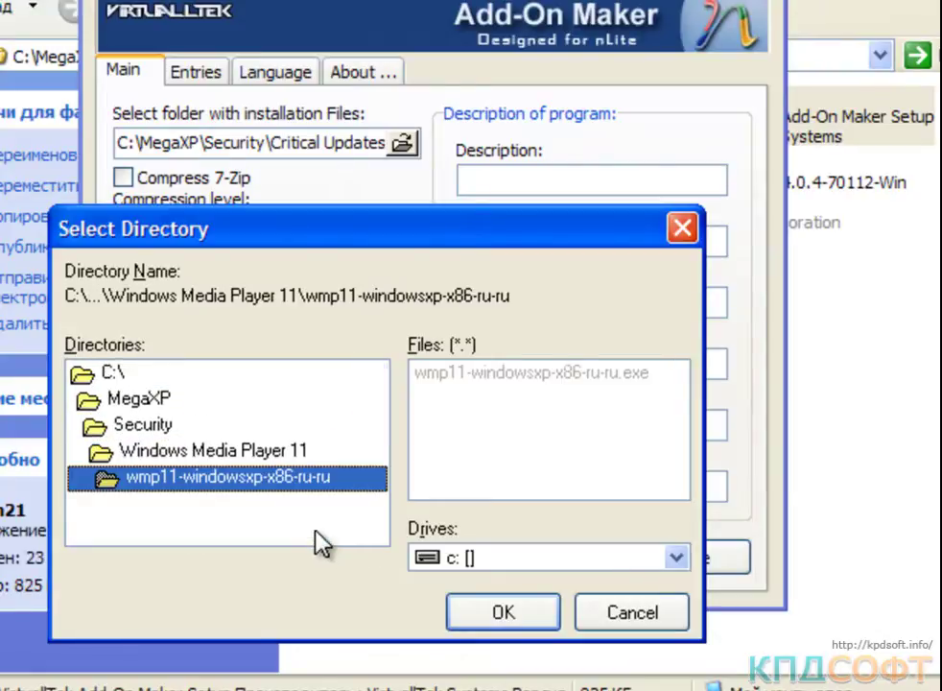
left_click(464, 610)
left_click(405, 290)
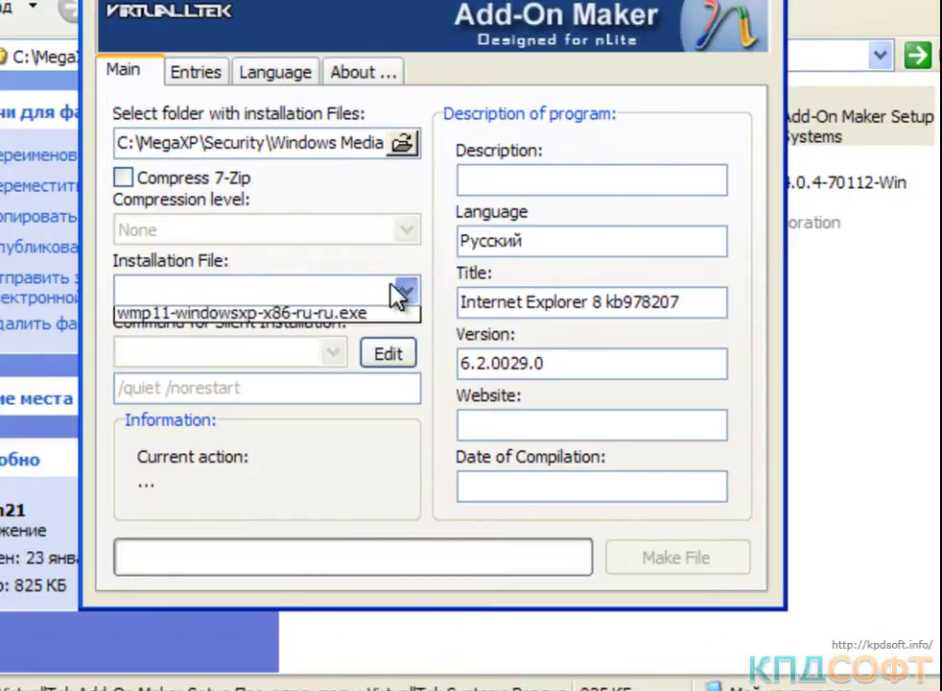
left_click(399, 320)
Copy the source folder path into the Windows Run dialog and complete it with wmp11-windowsxp-x86-ru-ru.exe
left_click_drag(116, 144, 458, 151)
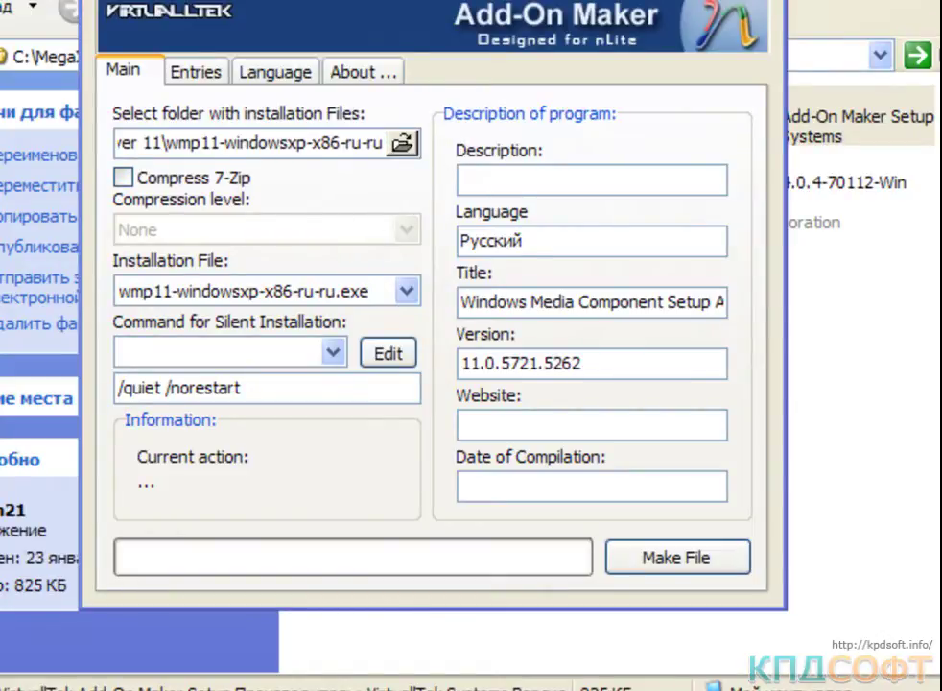
key("super+r")
left_click_drag(418, 350, 438, 310)
key("ctrl+v")
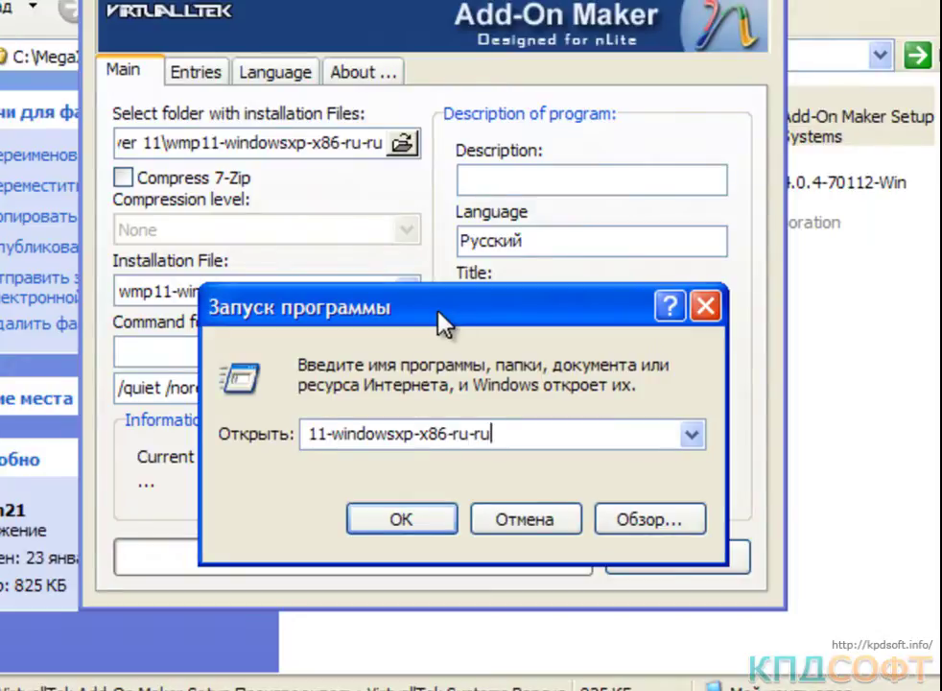
type("\\")
key("Down")
key("End")
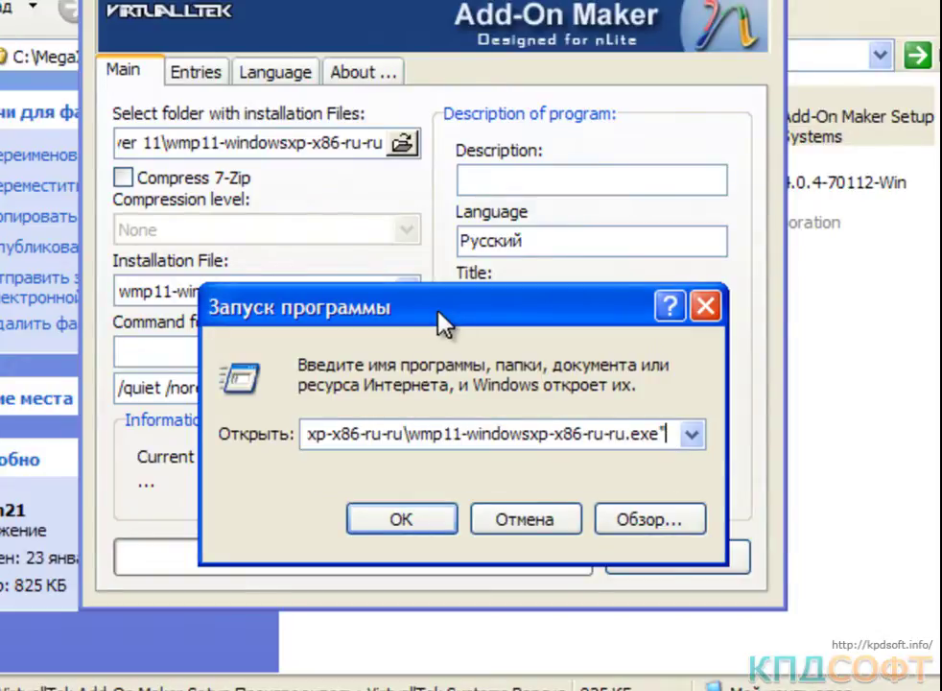
Enclose the installer path in quotes and run it with the /? switch to examine its command-line parameters
key("Home")
type("\"")
key("End")
type("\" ")
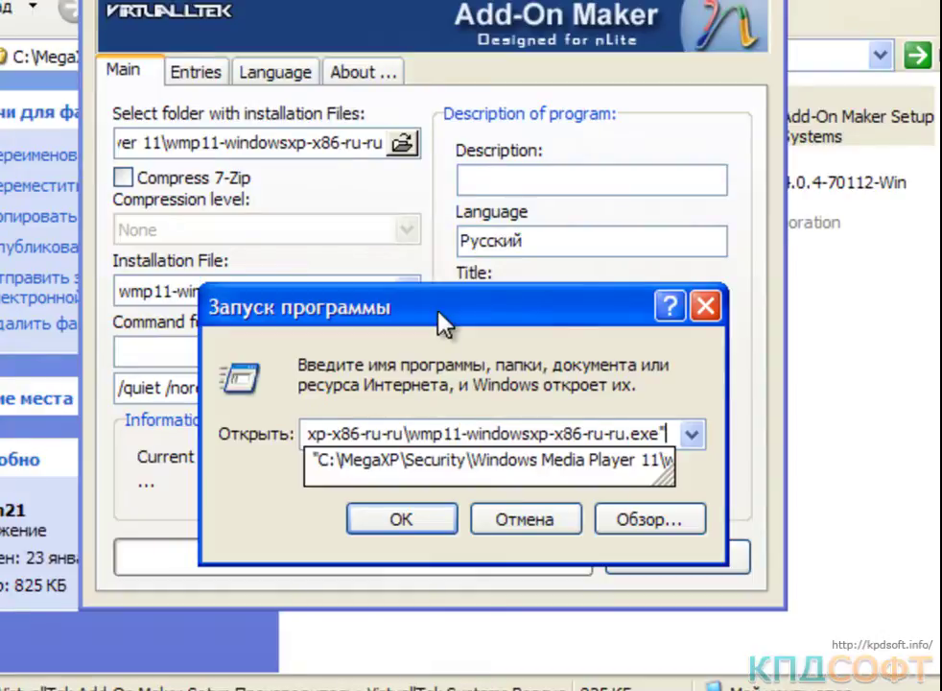
type("/?")
key("Return")
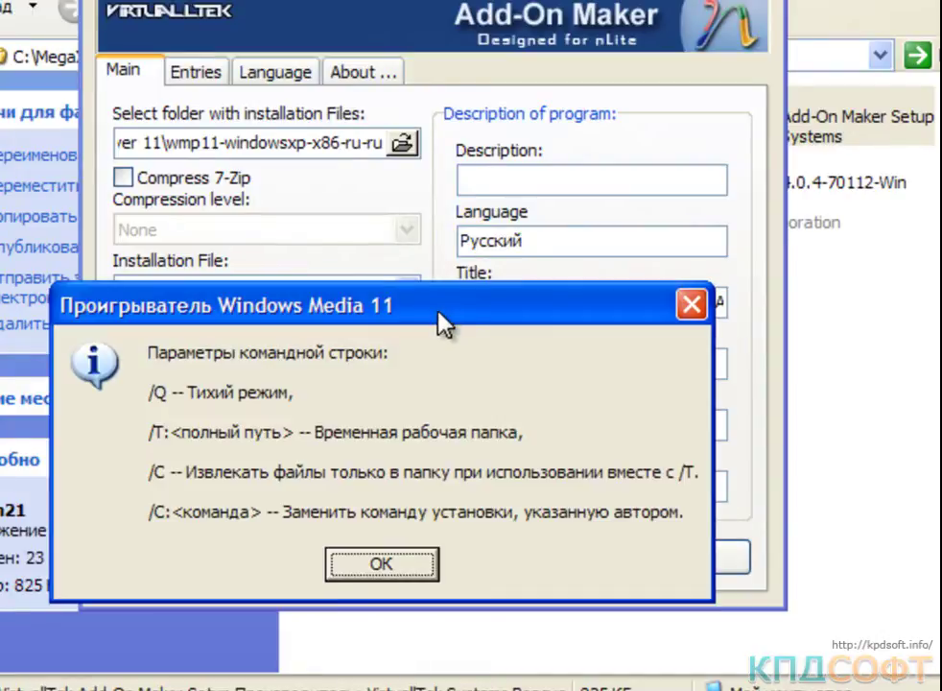
left_click_drag(427, 295, 556, 192)
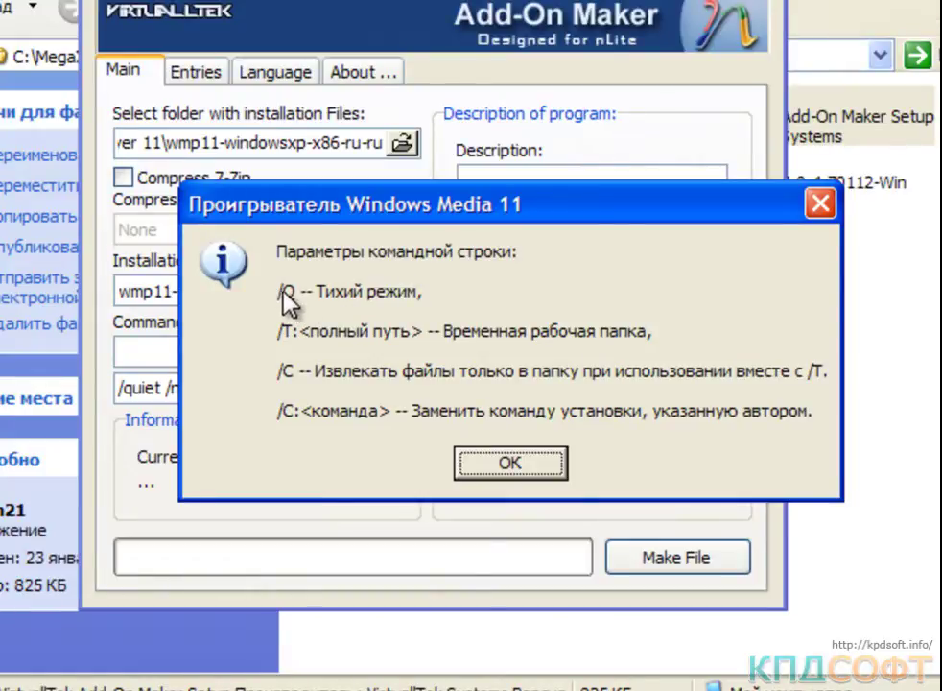
left_click_drag(431, 216, 658, 210)
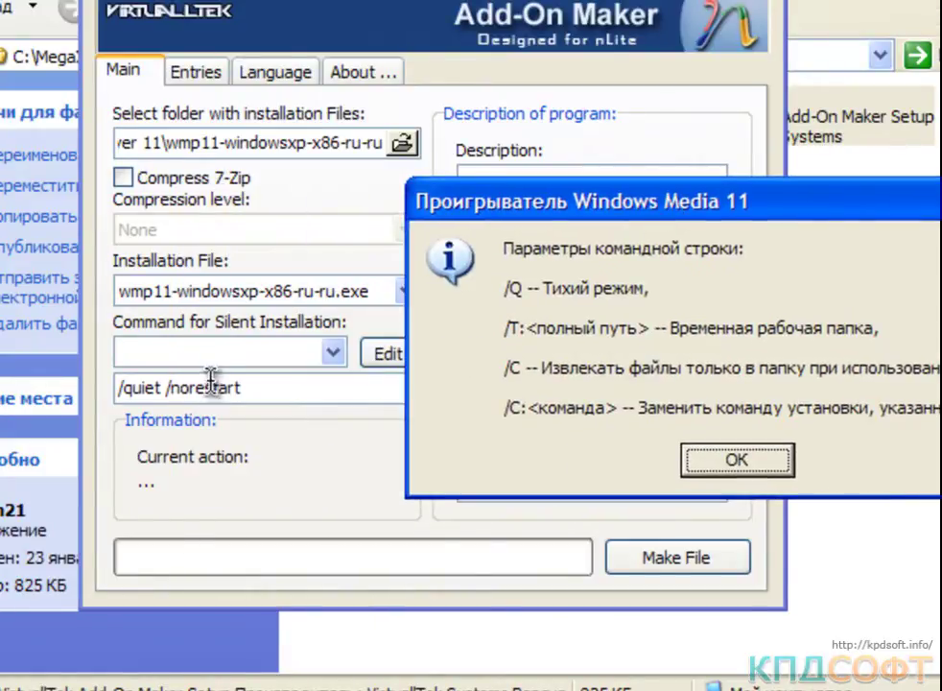
Reselect the wmp11 installation file, shorten its silent installation switches to /q and dismiss the command-line parameters message
left_click(288, 401)
left_click(311, 290)
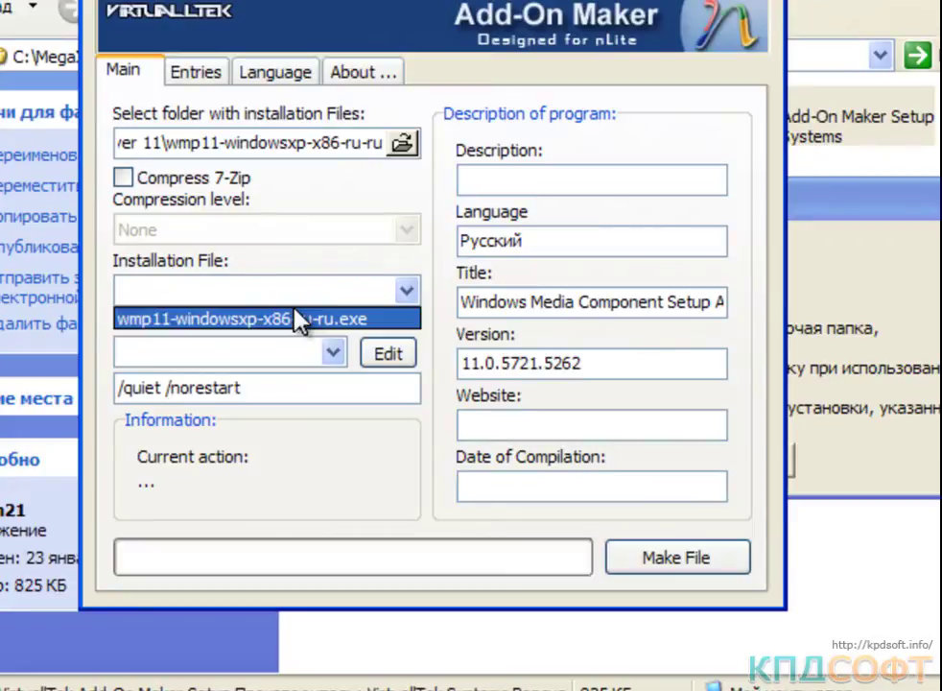
left_click(300, 322)
left_click_drag(406, 384, 132, 383)
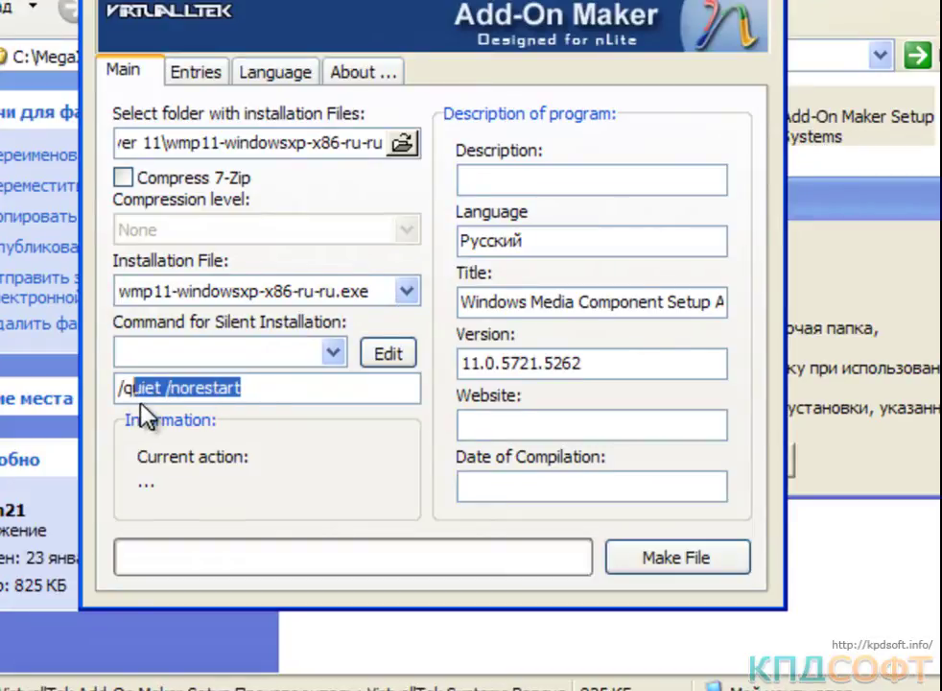
key("BackSpace")
left_click(821, 455)
left_click(727, 457)
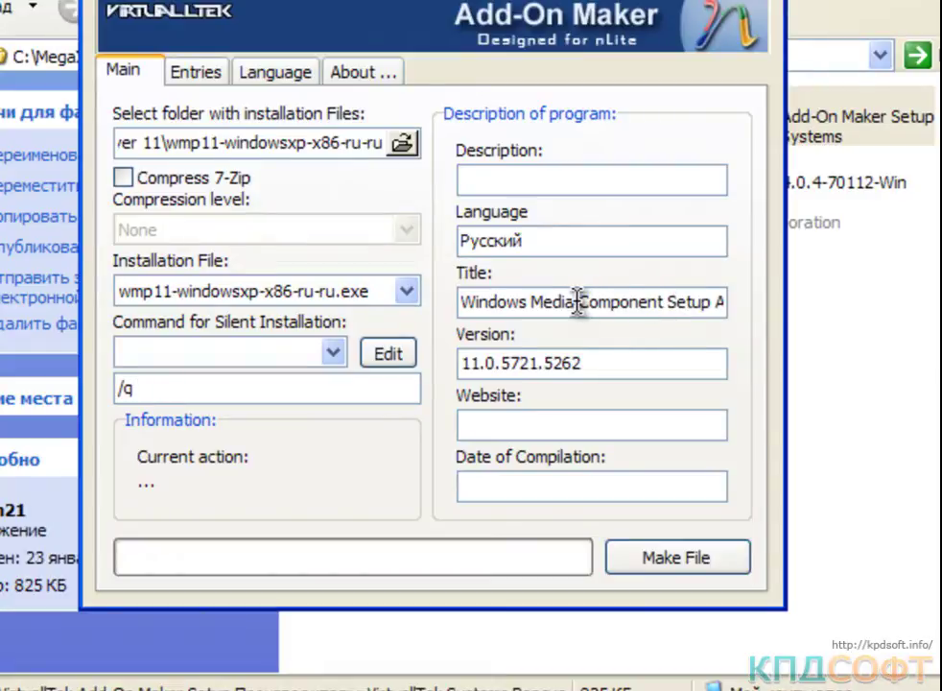
Change the add-on's title to "Windows Media Player 11"
left_click_drag(518, 302, 736, 316)
key("BackSpace")
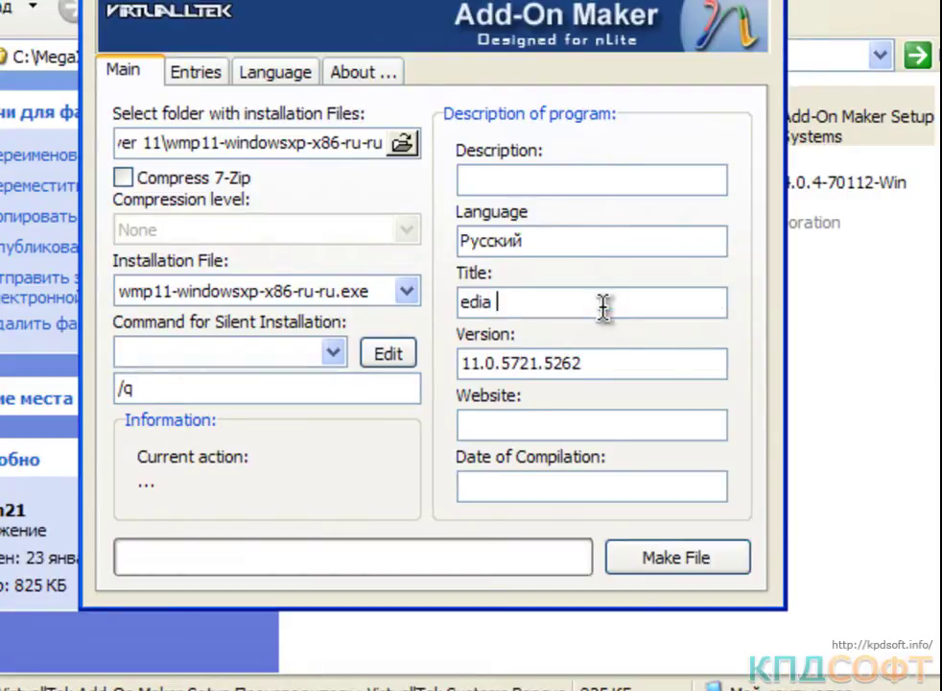
type("Player 11")
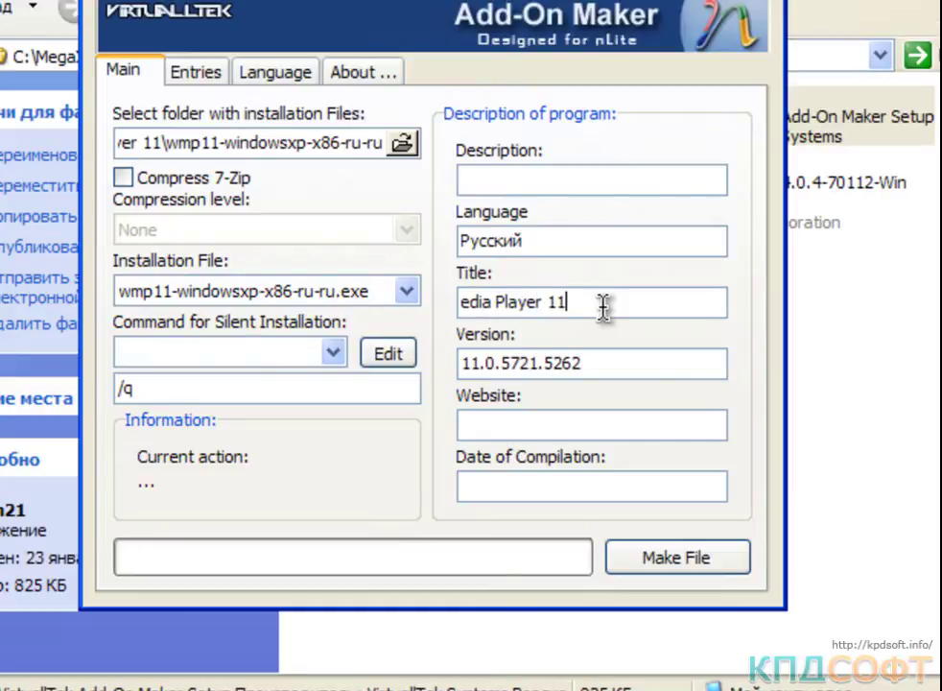
Copy the title and build the add-on as a .cab file named "Windows Media Player 11" in the Service folder
key("shift+Home")
key("ctrl+c")
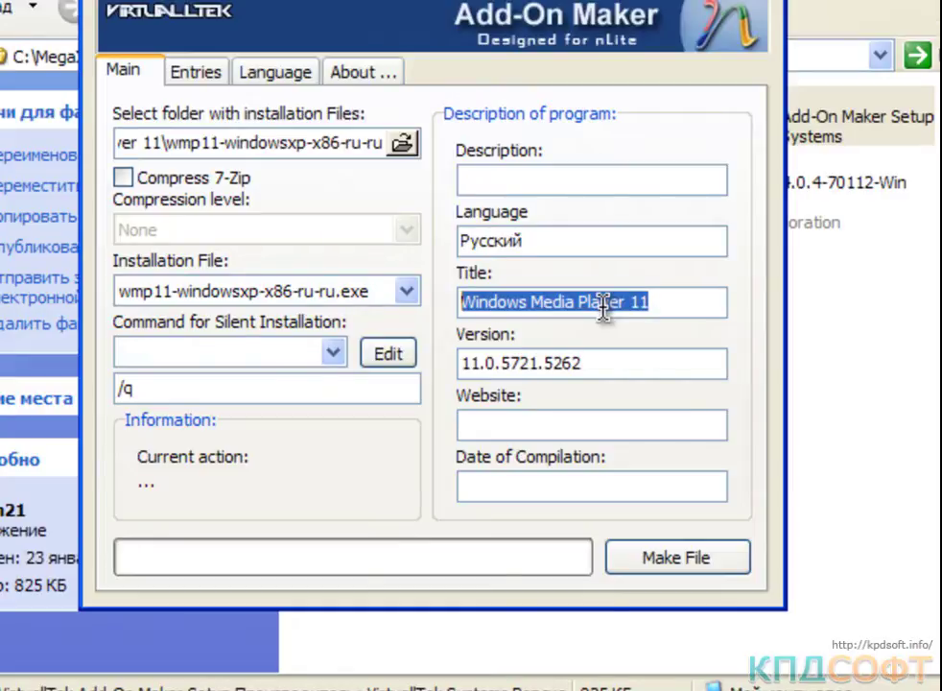
left_click(652, 561)
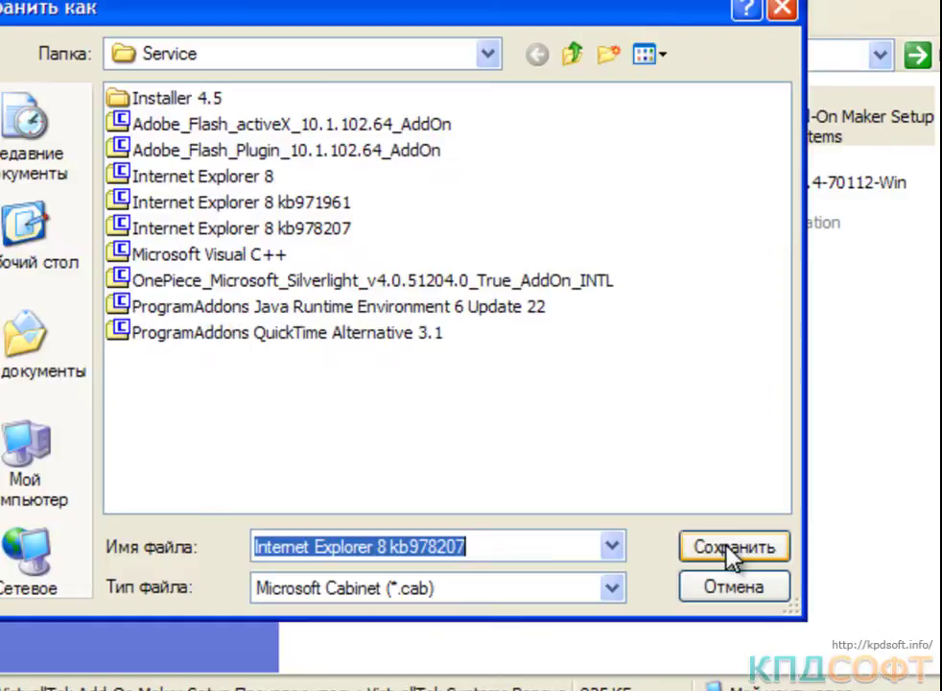
key("ctrl+v")
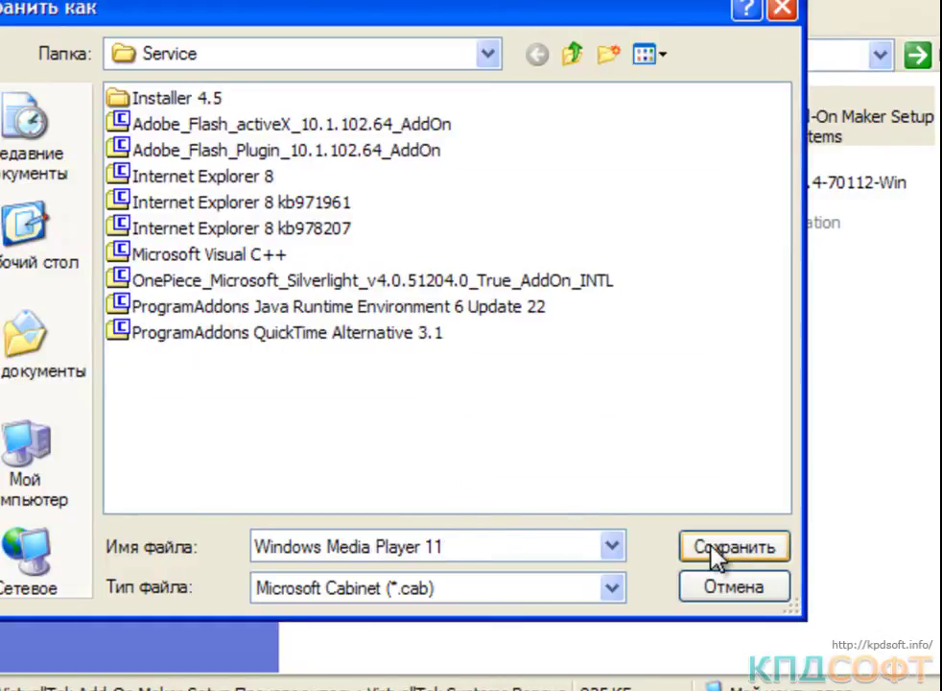
left_click(734, 547)
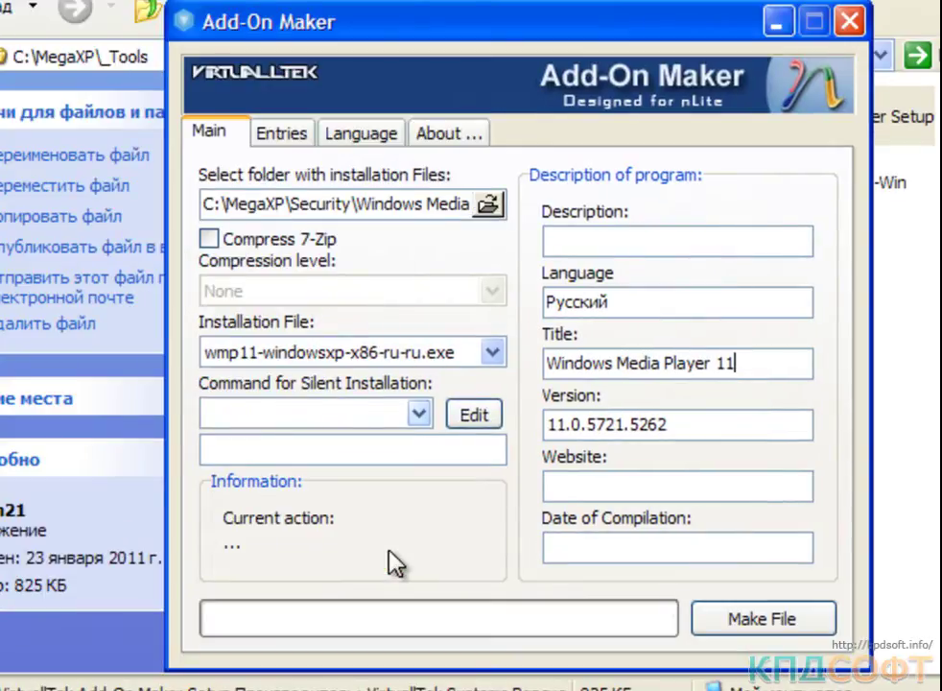
Change the source folder to the WindowsMedia11-KB939683 folder under Windows Media Player 11 and select its executable as the installation file
left_click(489, 206)
double_click(219, 428)
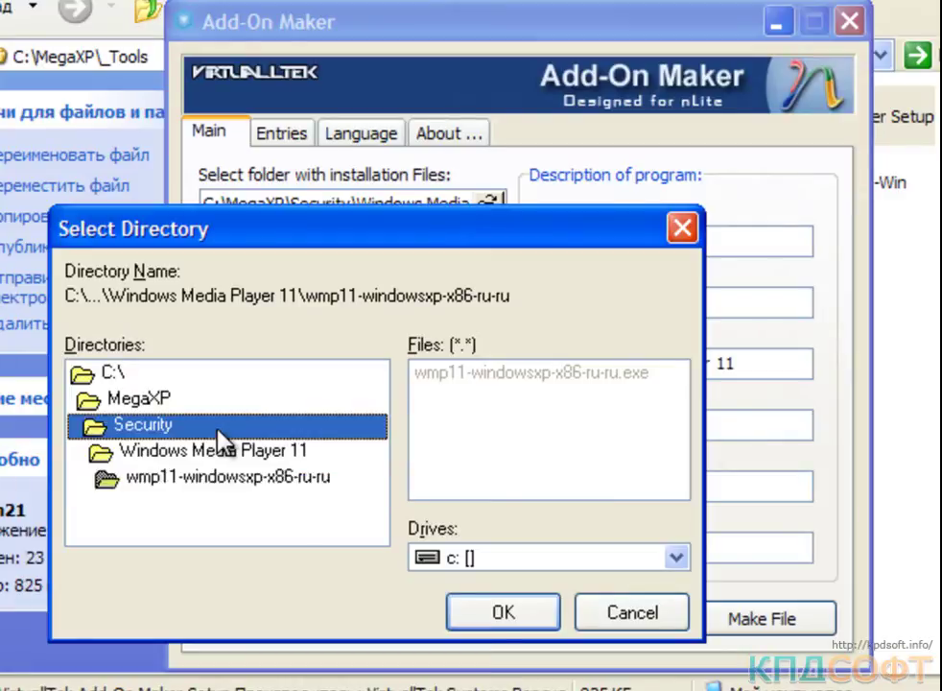
double_click(221, 502)
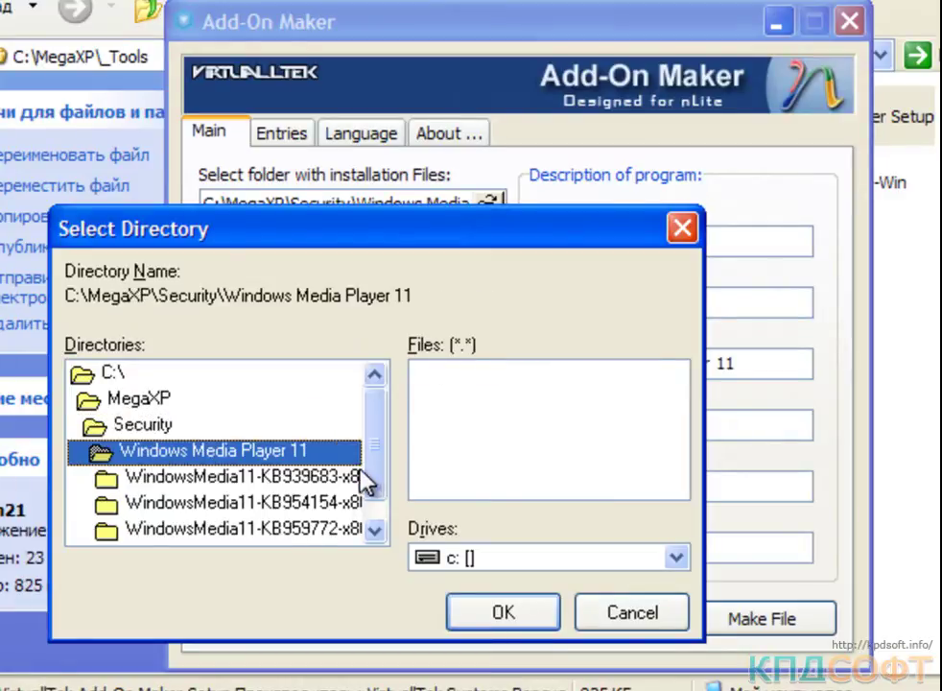
scroll(376, 454, "down", 1)
double_click(221, 450)
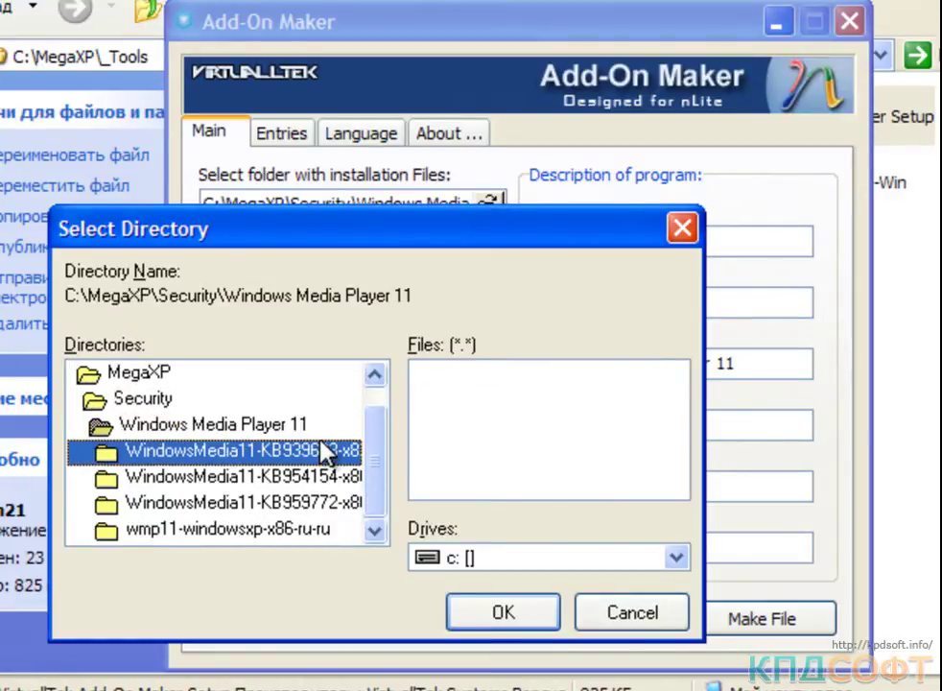
left_click(485, 611)
left_click(491, 352)
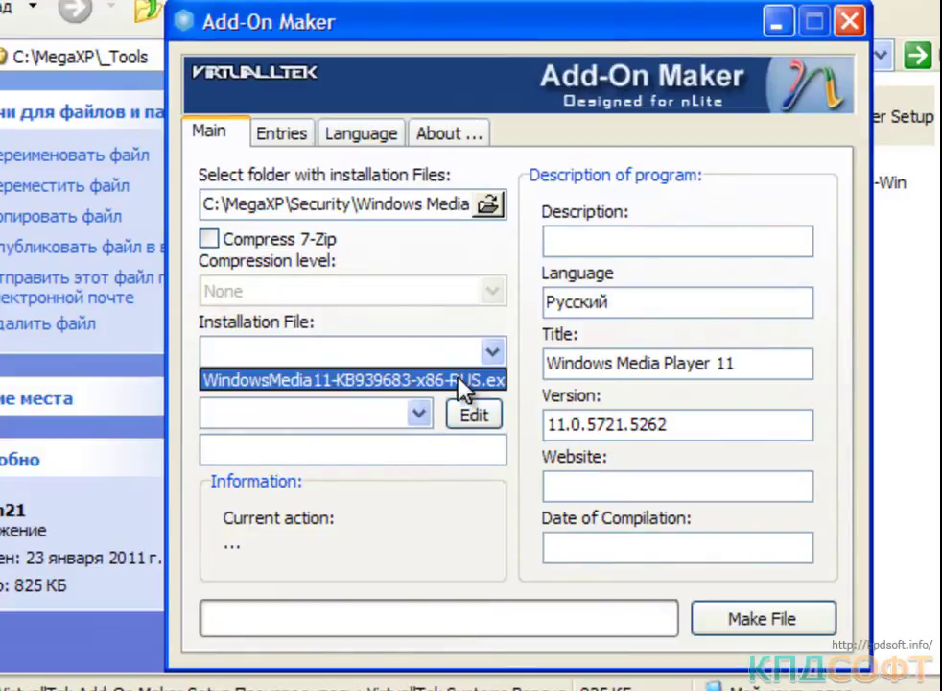
left_click(460, 379)
Set the silent installation switches for the KB939683 update to /quiet /norestart
left_click(416, 454)
type("/")
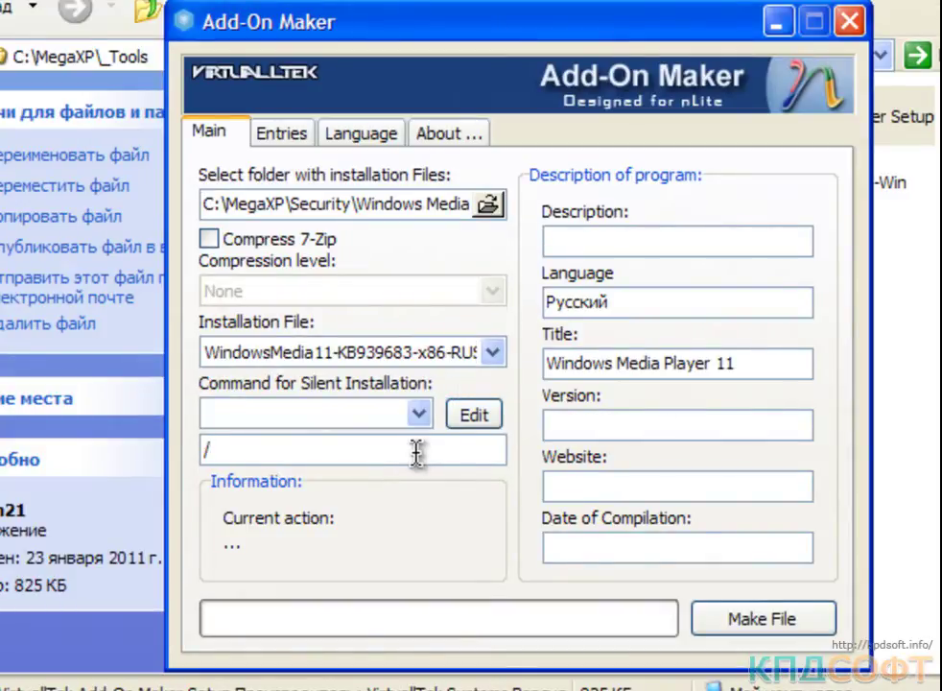
type("qu")
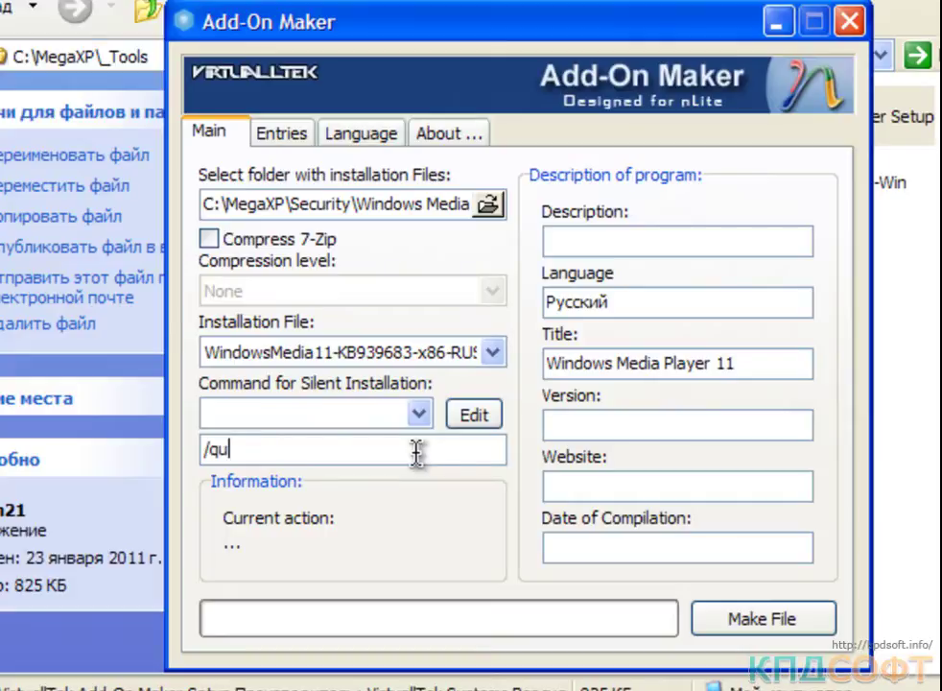
type("iet /norestart")
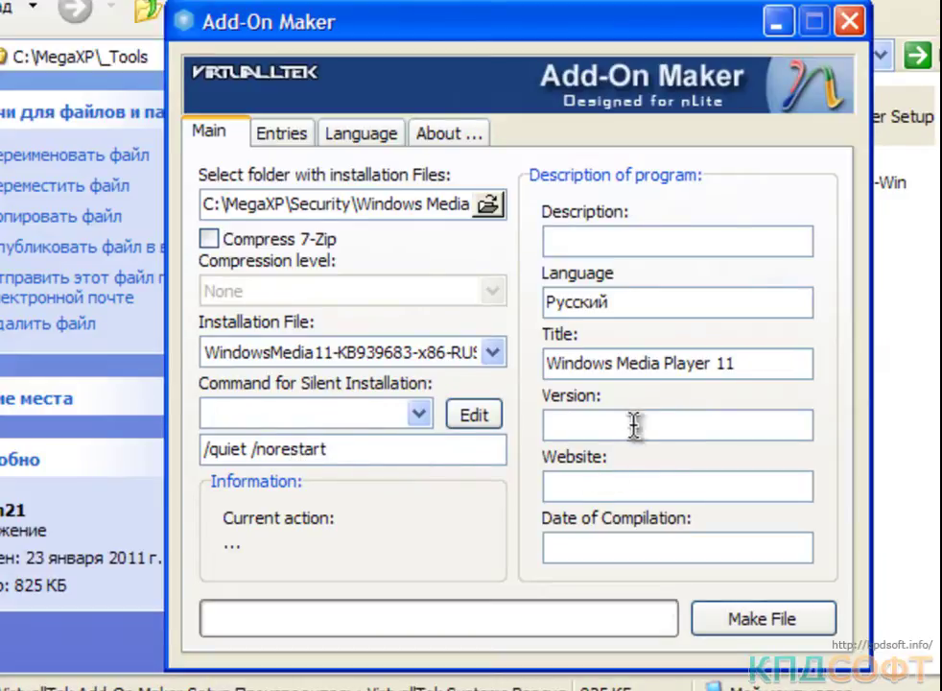
Change the add-on's title to "Windows Media Player 11 kb939683" and build it as a .cab file of the same name in the Service folder
left_click(710, 363)
type("kb939683")
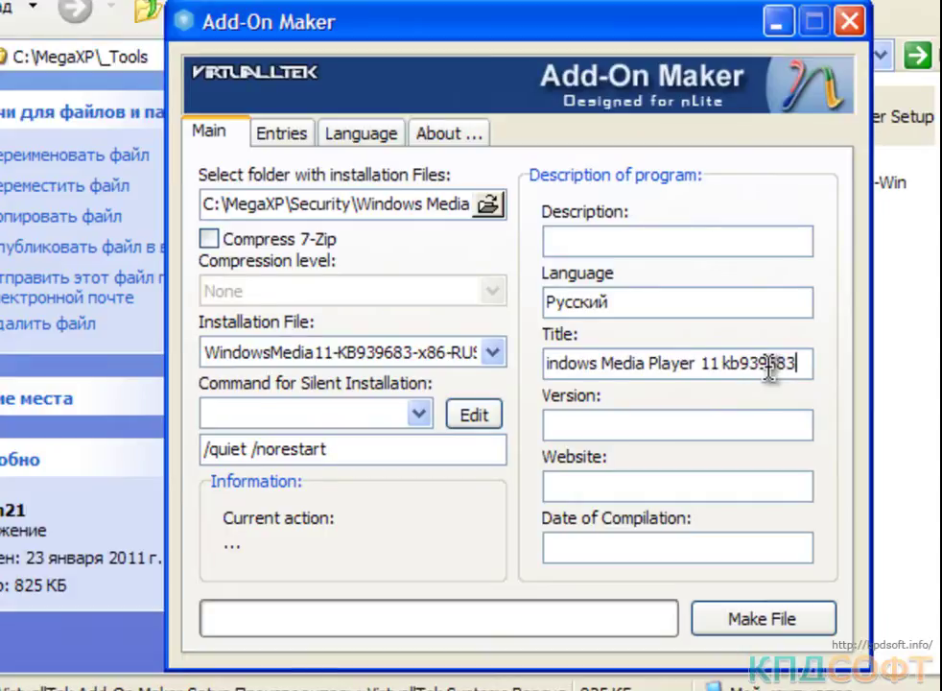
key("shift+Home")
key("ctrl+c")
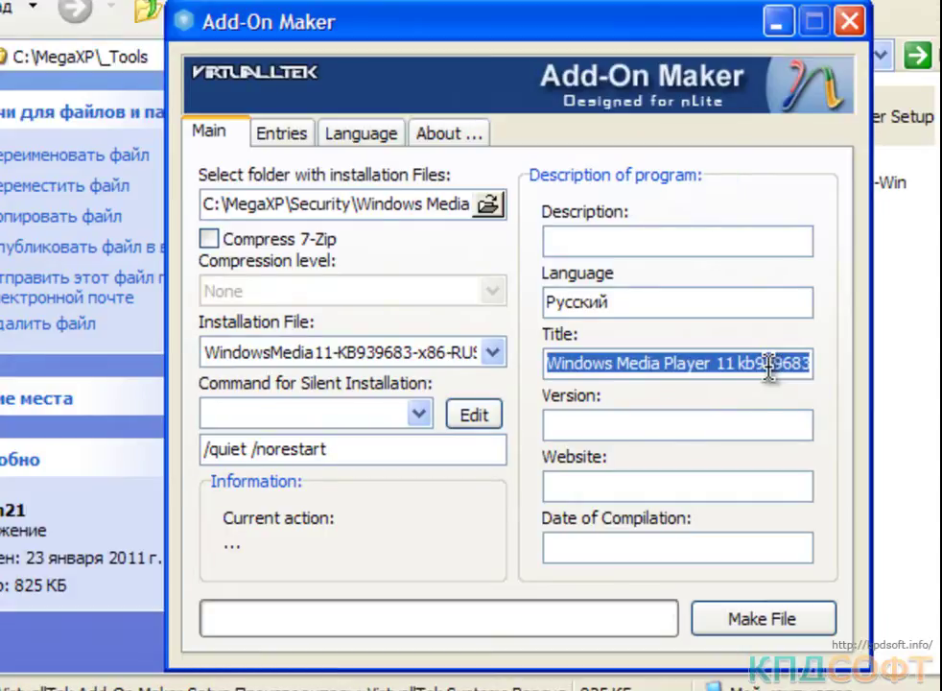
left_click(816, 617)
key("ctrl+v")
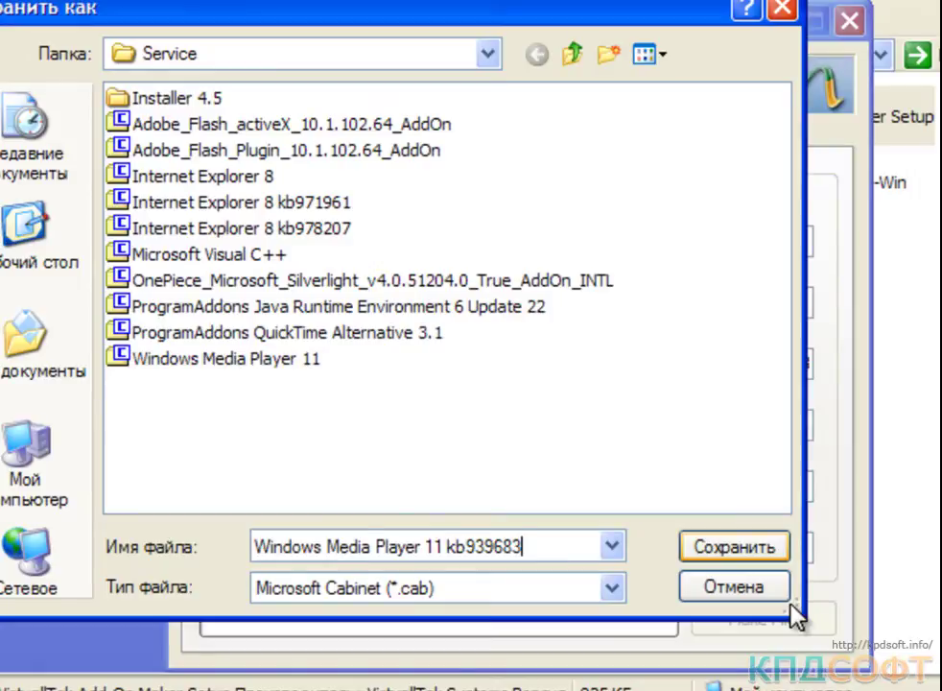
key("Return")
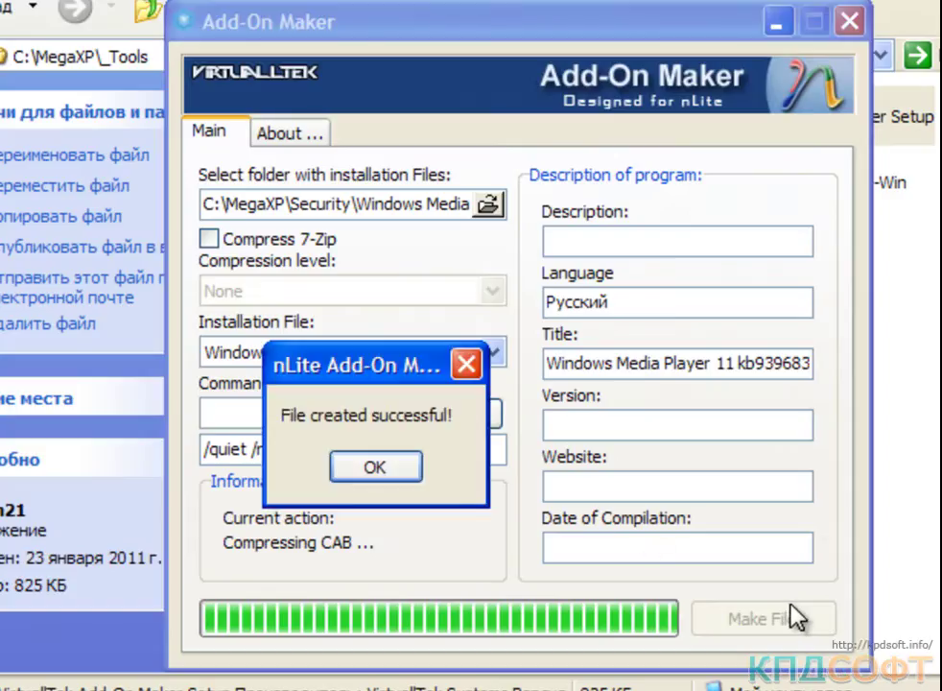
left_click(397, 483)
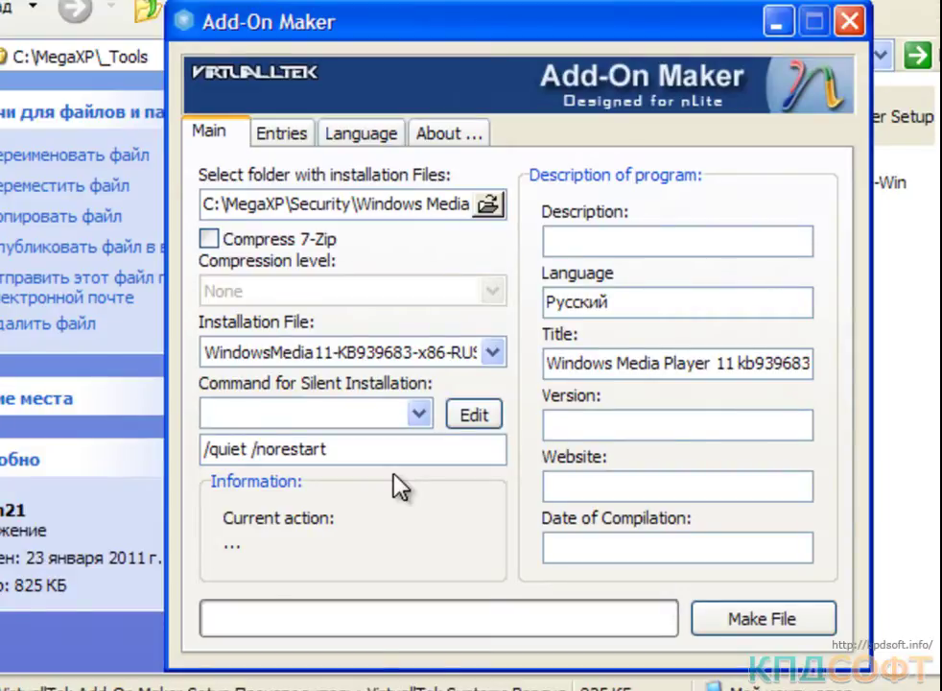
Switch to nLite and add the Internet Explorer 8, Microsoft Visual C++ and Windows Media Player 11 add-ons with their updates from the Service folder
key("Down")
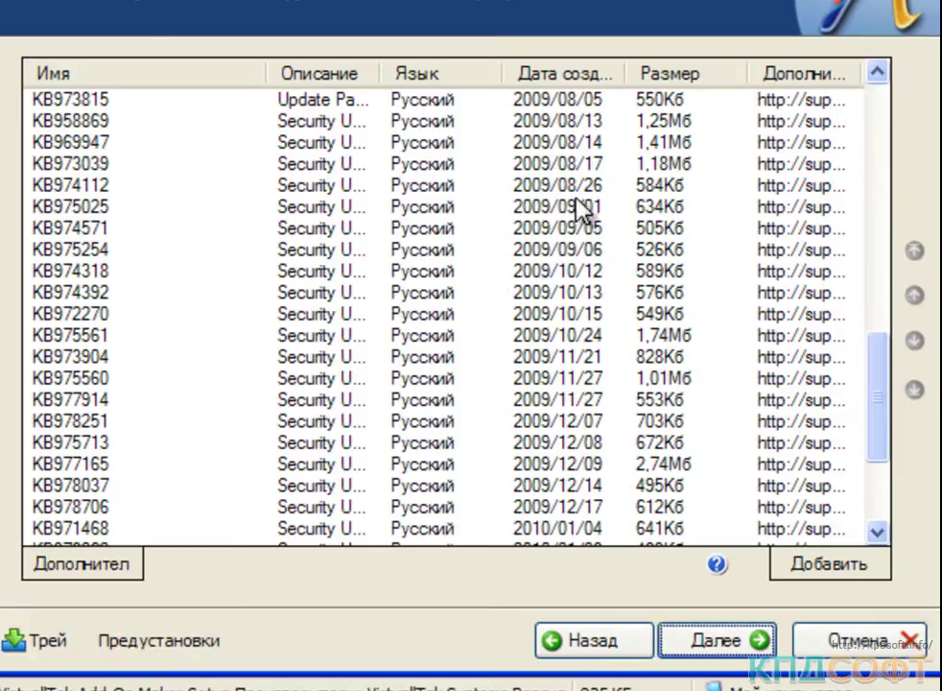
left_click_drag(873, 374, 873, 452)
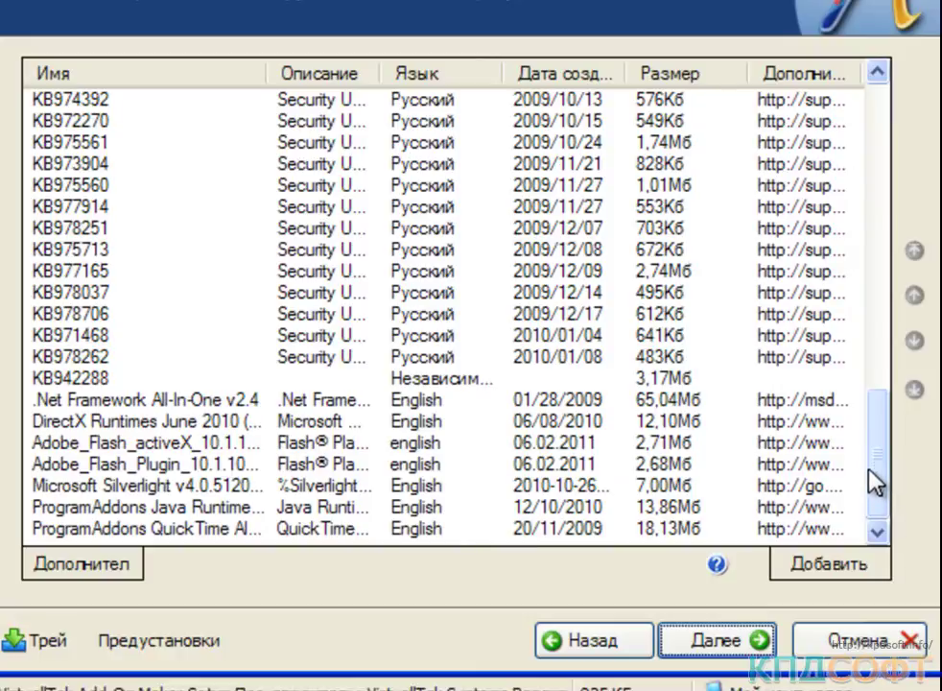
left_click(850, 568)
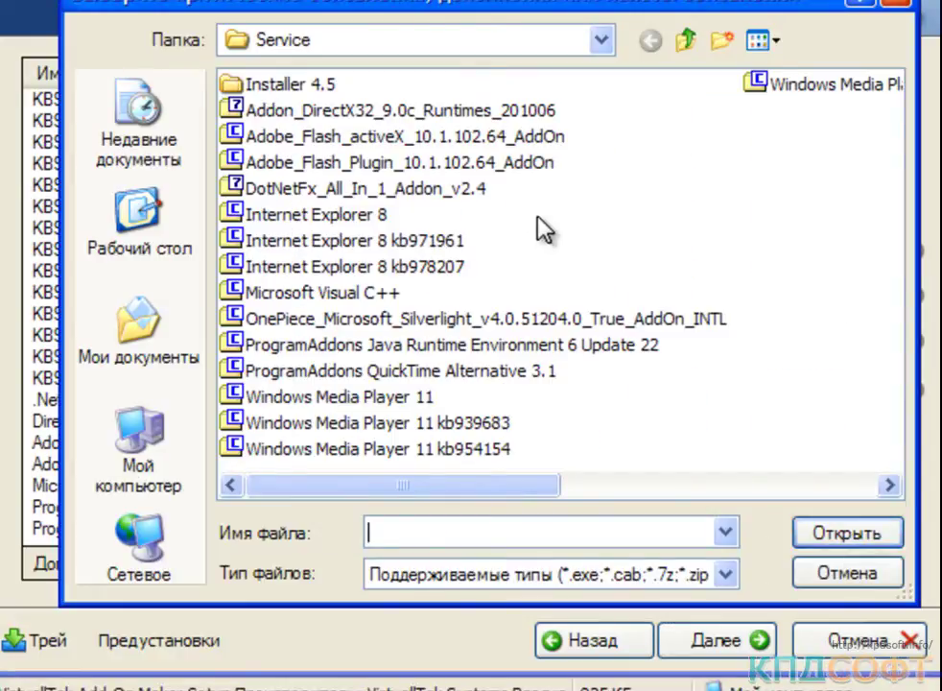
left_click_drag(499, 221, 345, 303)
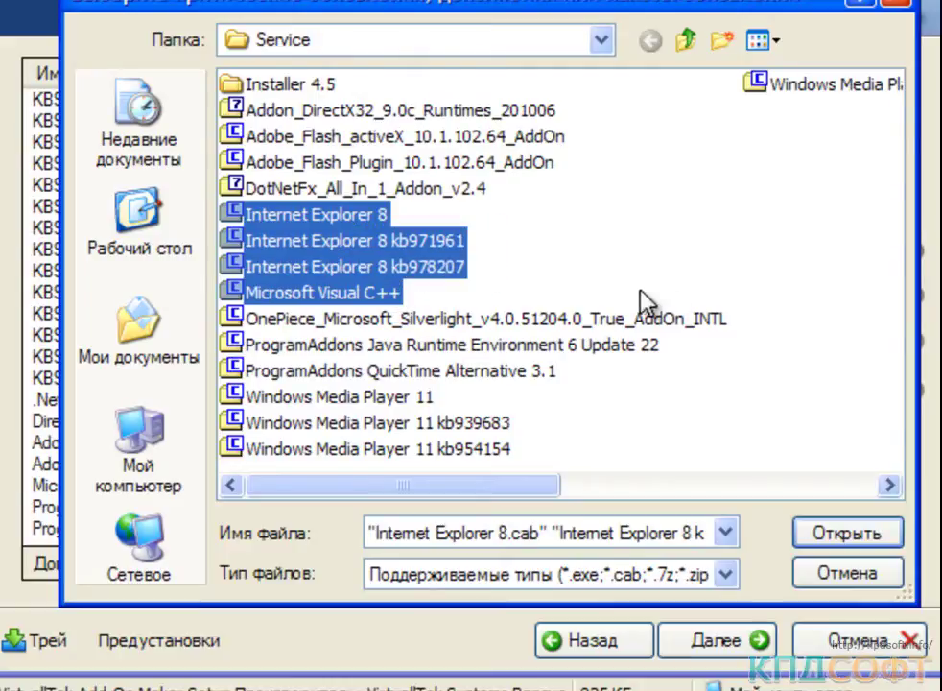
left_click_drag(564, 410, 240, 458)
left_click(797, 88, "ctrl")
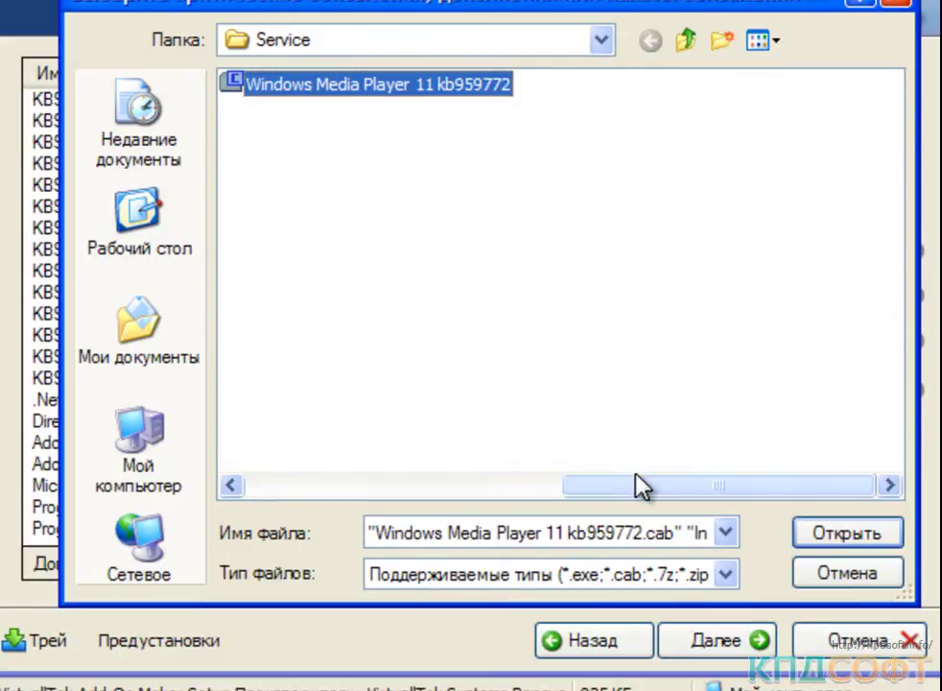
left_click_drag(669, 494, 278, 551)
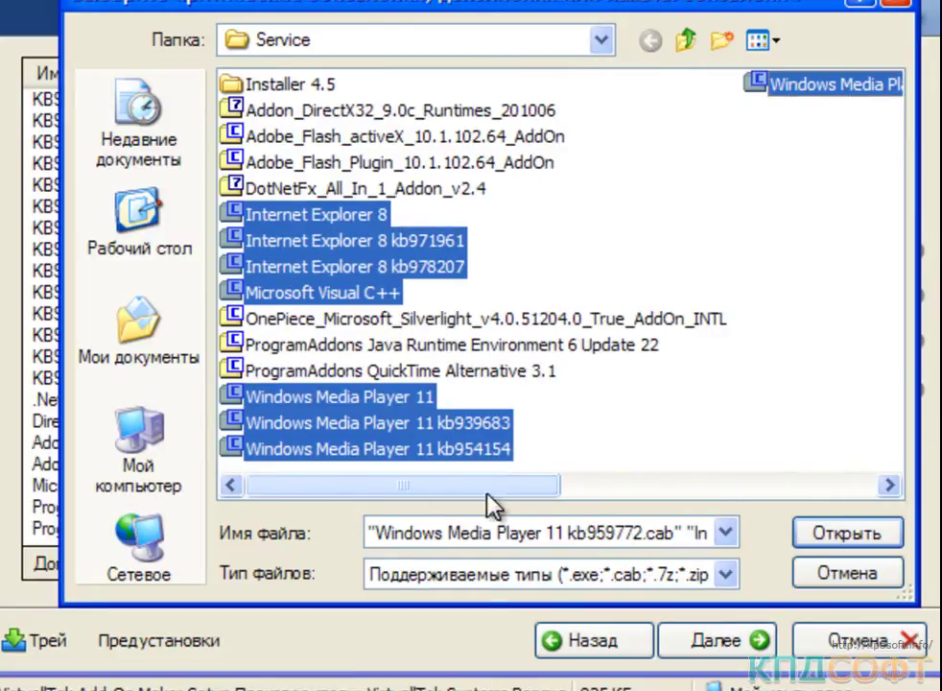
left_click(844, 539)
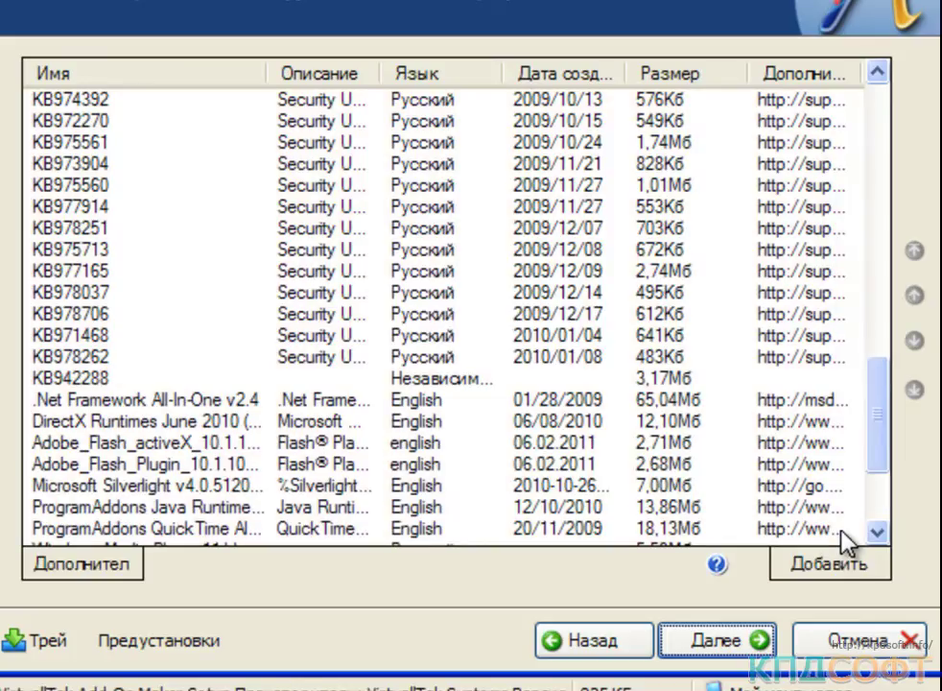
Move the Microsoft Visual C++ 2008 add-on up the integration list to directly below .Net Framework All-In-One v2.4
scroll(872, 518, "down", 3)
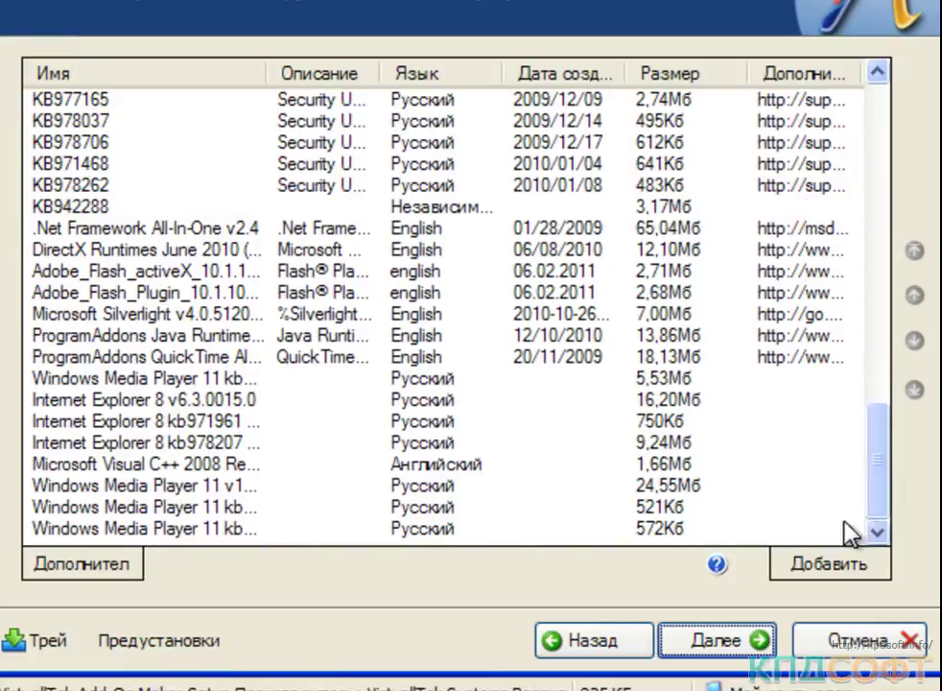
left_click(182, 466)
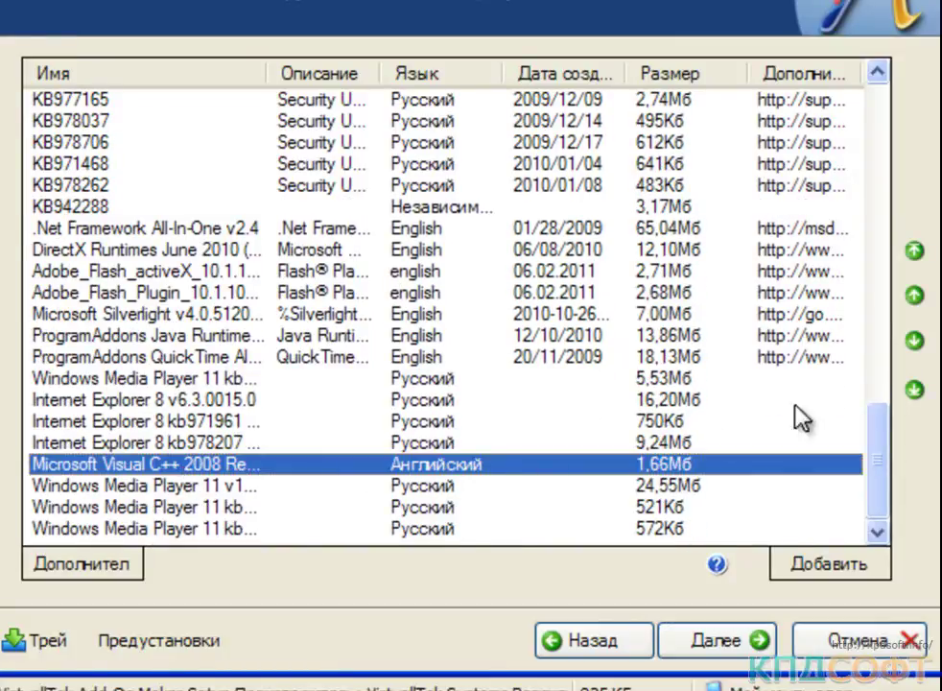
left_click(913, 297)
left_click(913, 297)
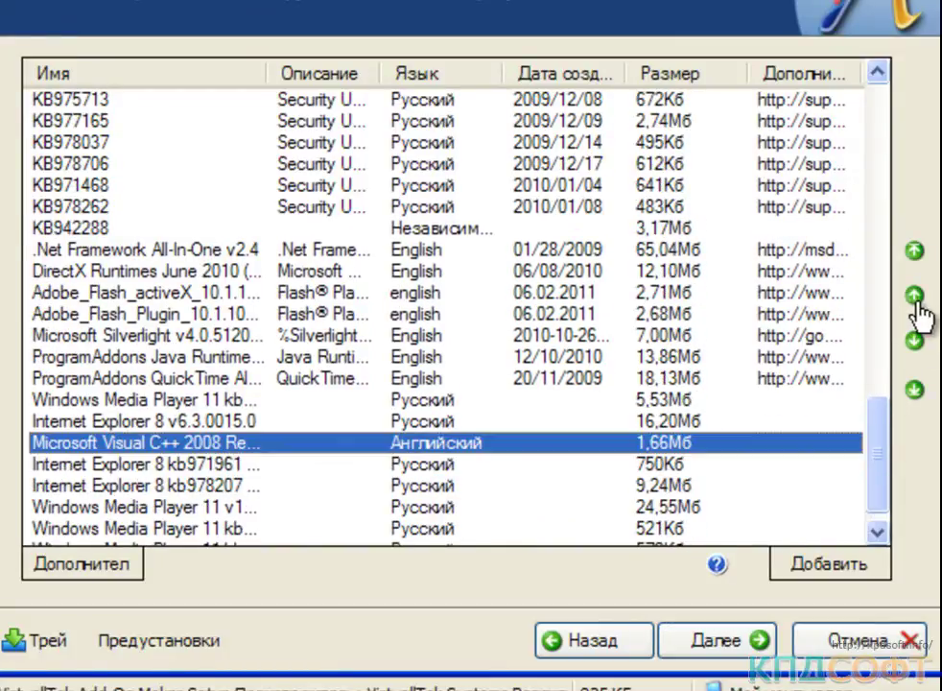
left_click(912, 297)
left_click(914, 298)
left_click(914, 297)
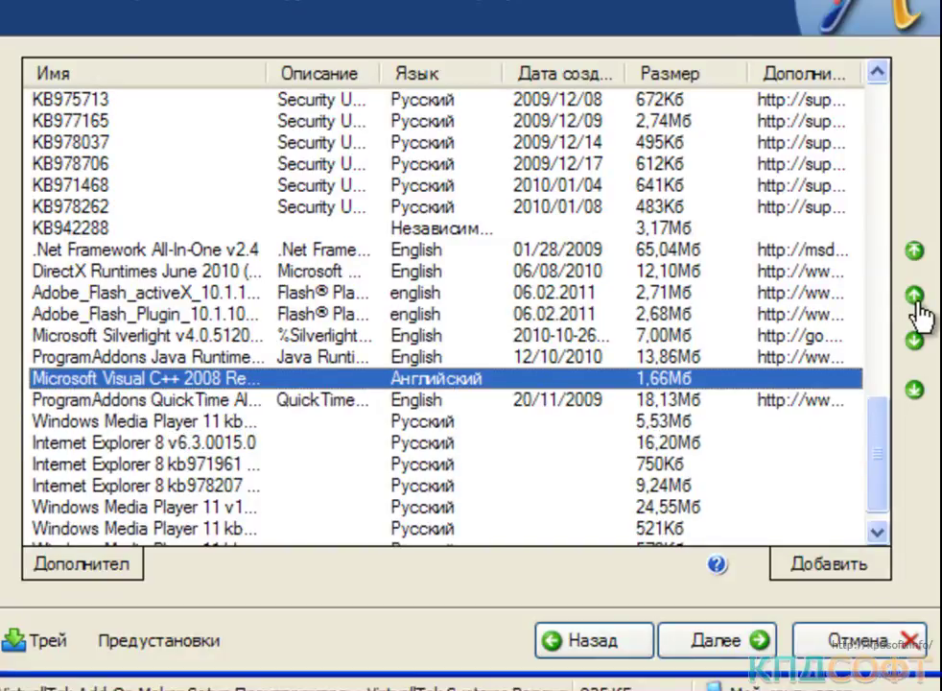
left_click(915, 298)
left_click(914, 299)
left_click(915, 299)
left_click(914, 298)
left_click(914, 298)
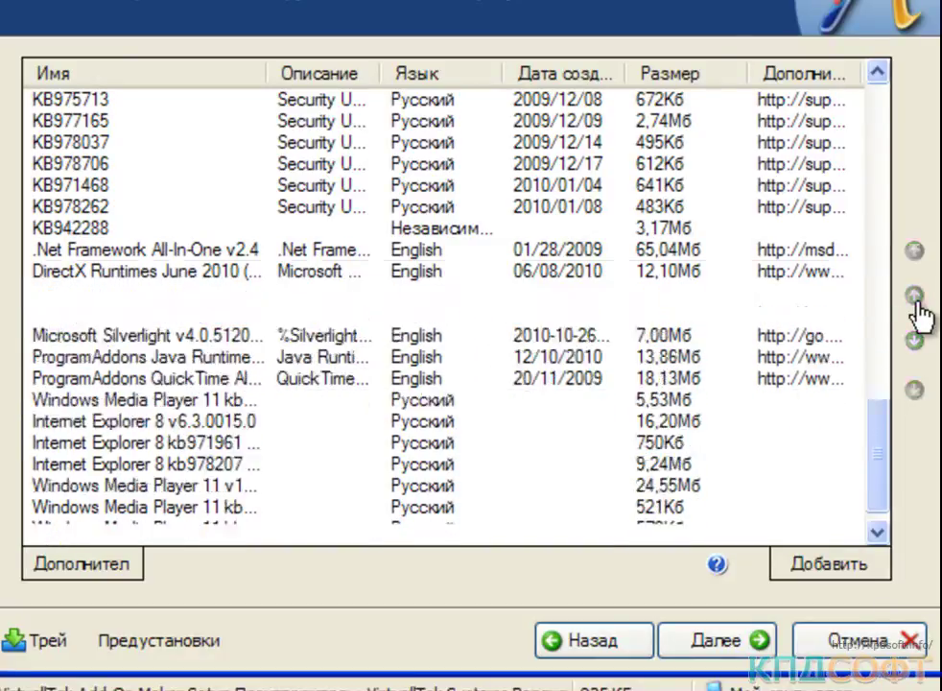
left_click(187, 251)
left_click(231, 273)
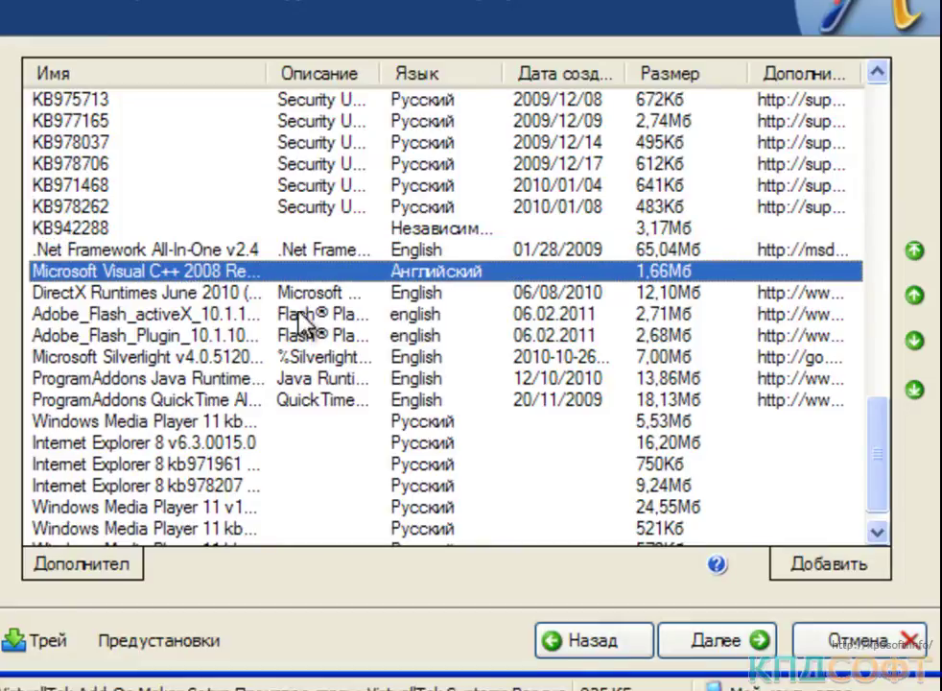
Add all the ProgramAddons .cab files, from 7-Zip 9.20 to Skype 5.0.32.156, from the Addon folder to the integration list
left_click(842, 570)
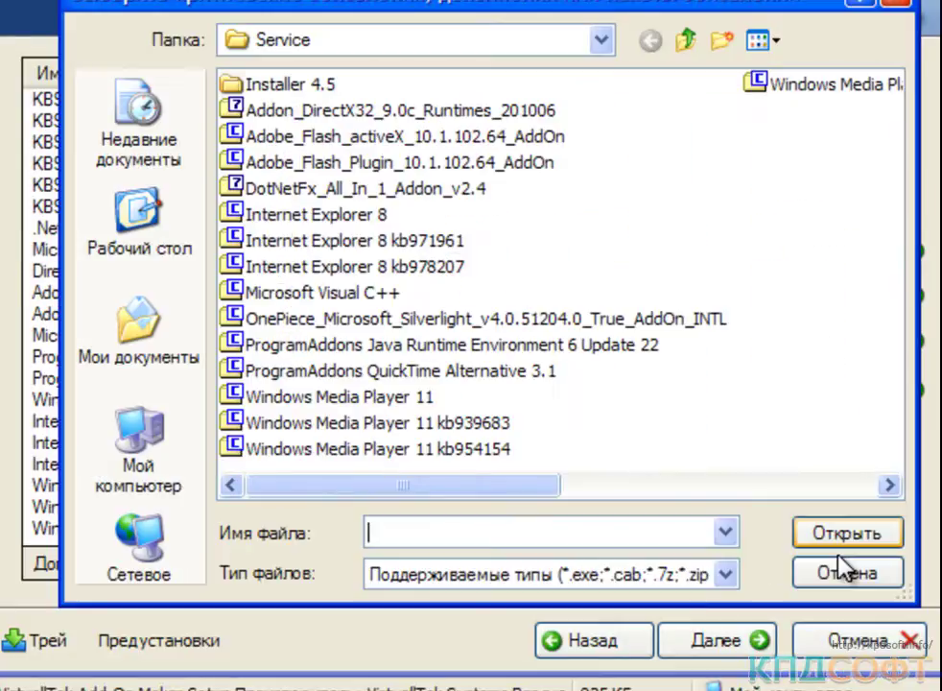
left_click(681, 48)
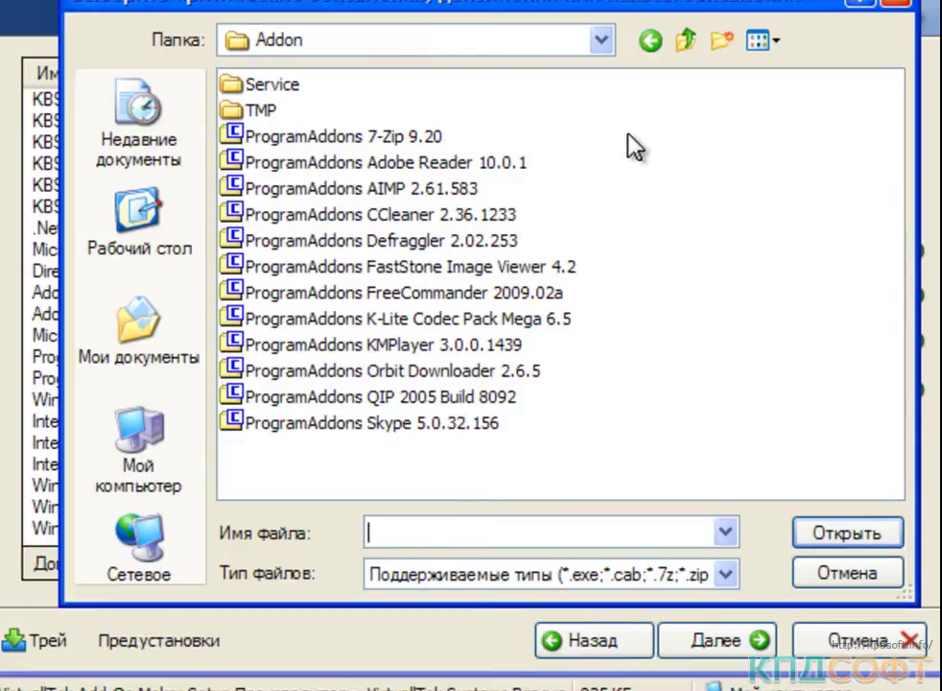
left_click_drag(636, 148, 299, 422)
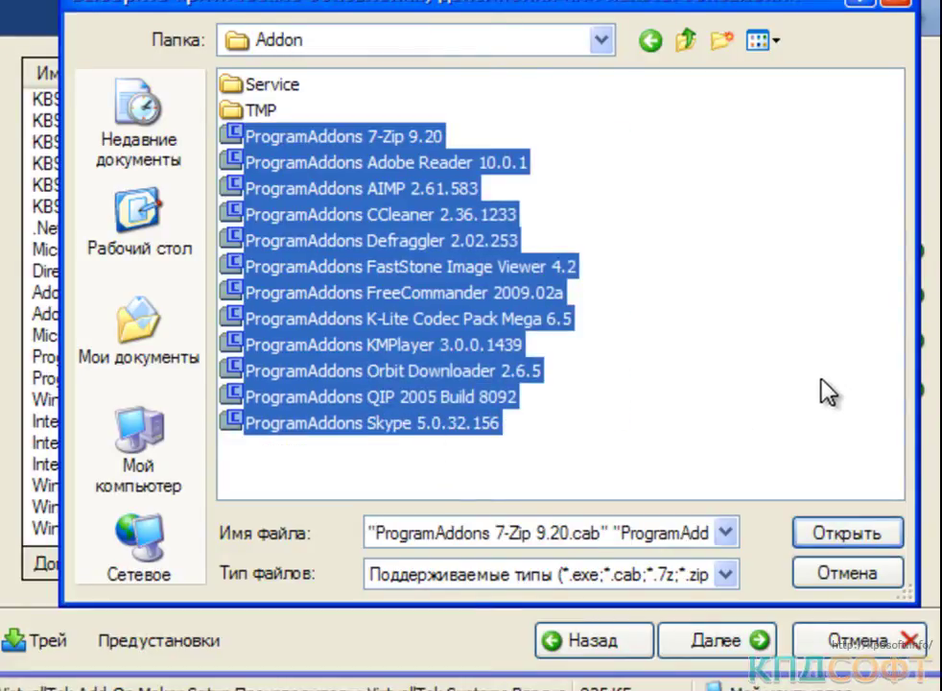
left_click(831, 539)
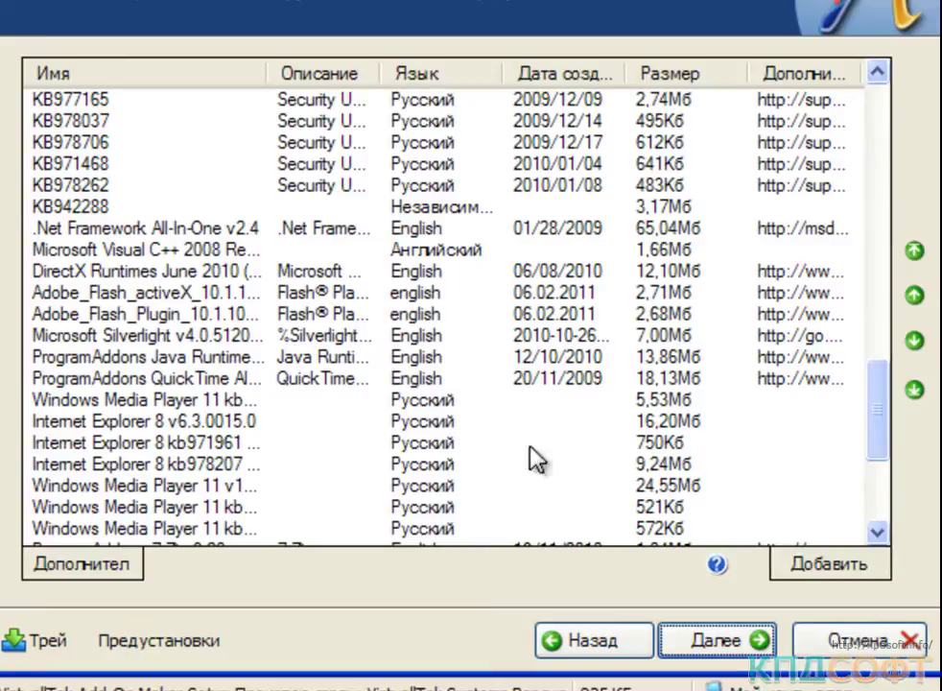
left_click(226, 465)
scroll(221, 475, "down", 4)
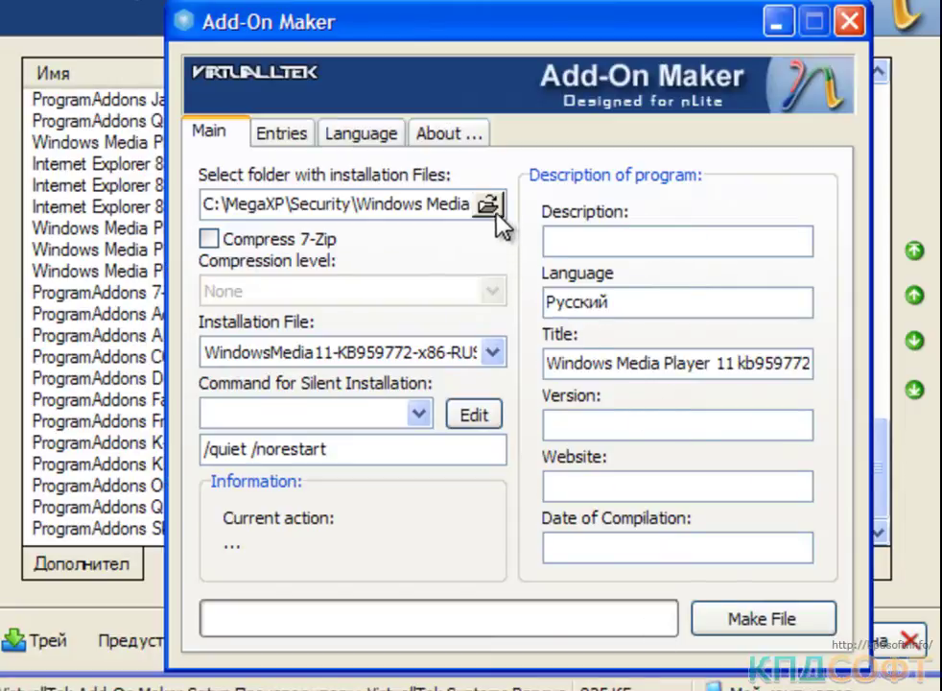
In Add-On Maker, set the source folder to Firefox Setup 3.6.13 under MegaXP\Addon\TMP and select Firefox Setup 3.6.13.exe as the installation file
left_click(493, 206)
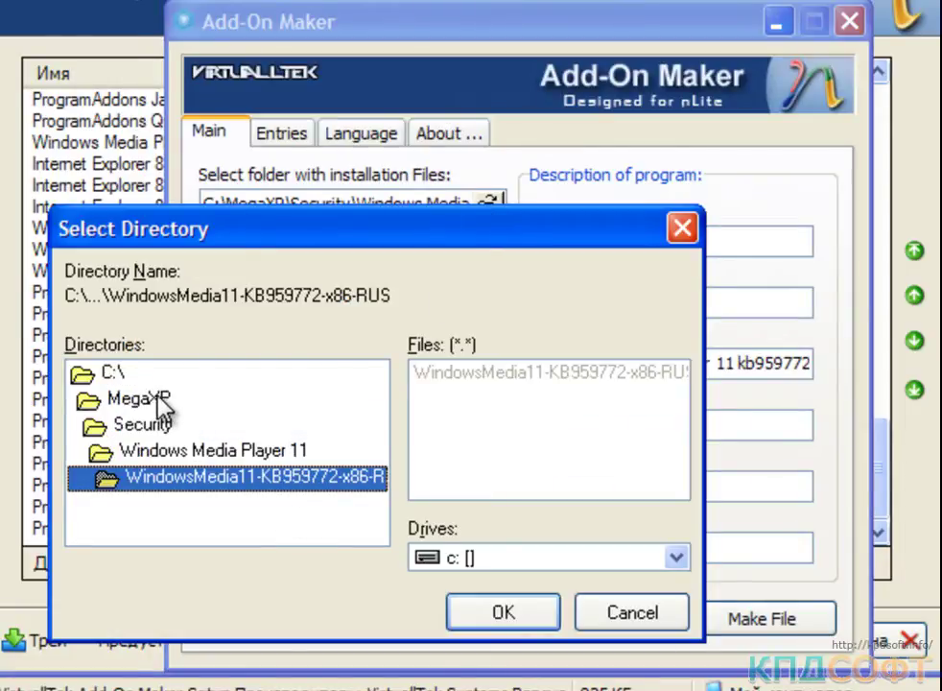
double_click(105, 399)
double_click(144, 451)
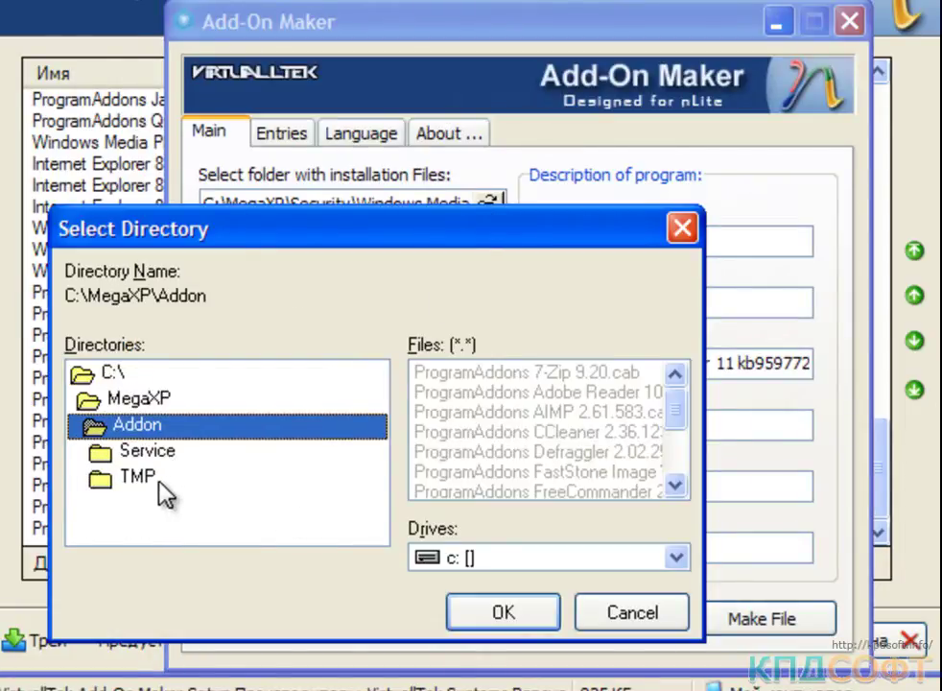
double_click(154, 480)
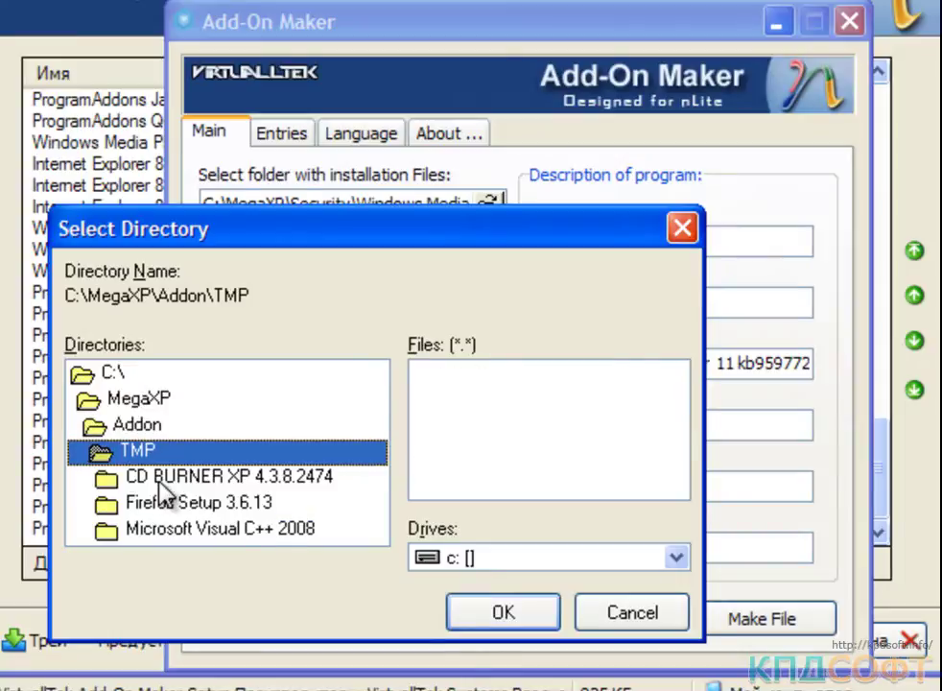
left_click(244, 505)
double_click(247, 506)
left_click(479, 608)
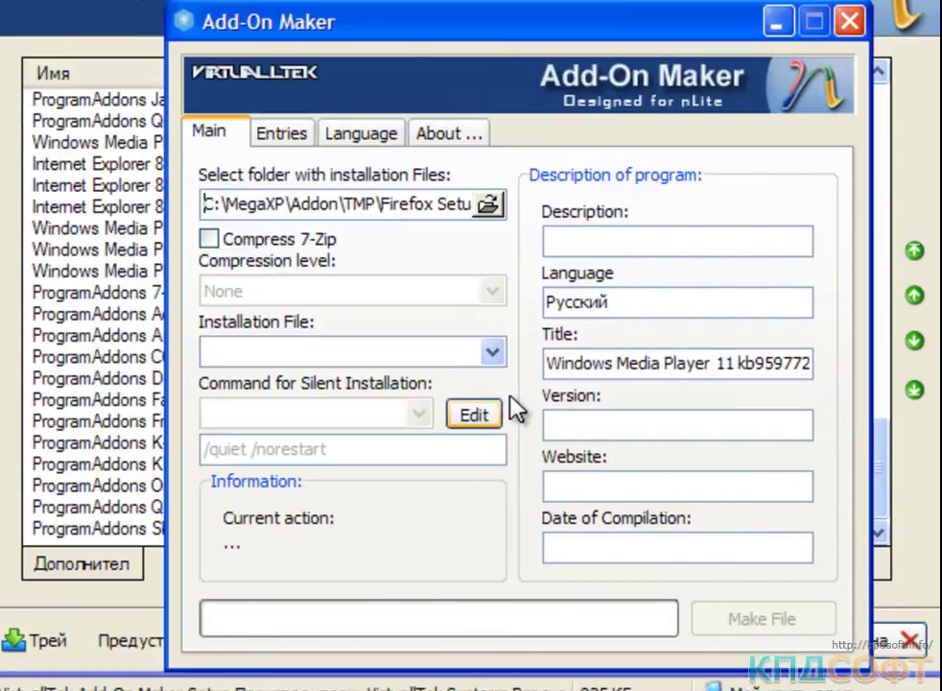
left_click(491, 353)
left_click(477, 384)
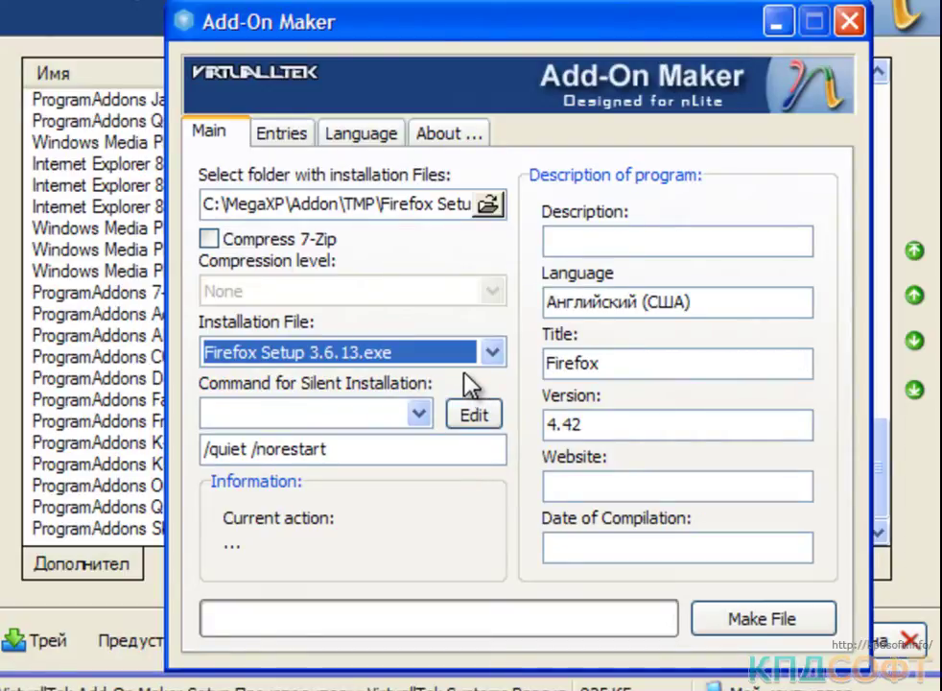
Choose the predefined Firefox 0.8 command for the silent installation of the Firefox add-on
left_click(419, 415)
left_click(426, 468)
left_click(427, 470)
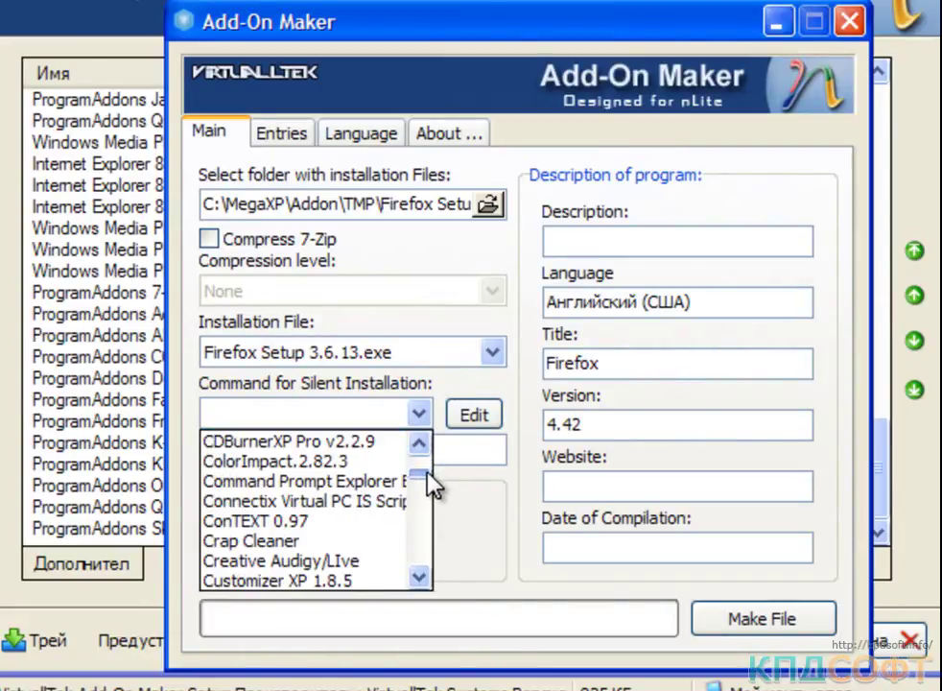
left_click_drag(429, 484, 428, 488)
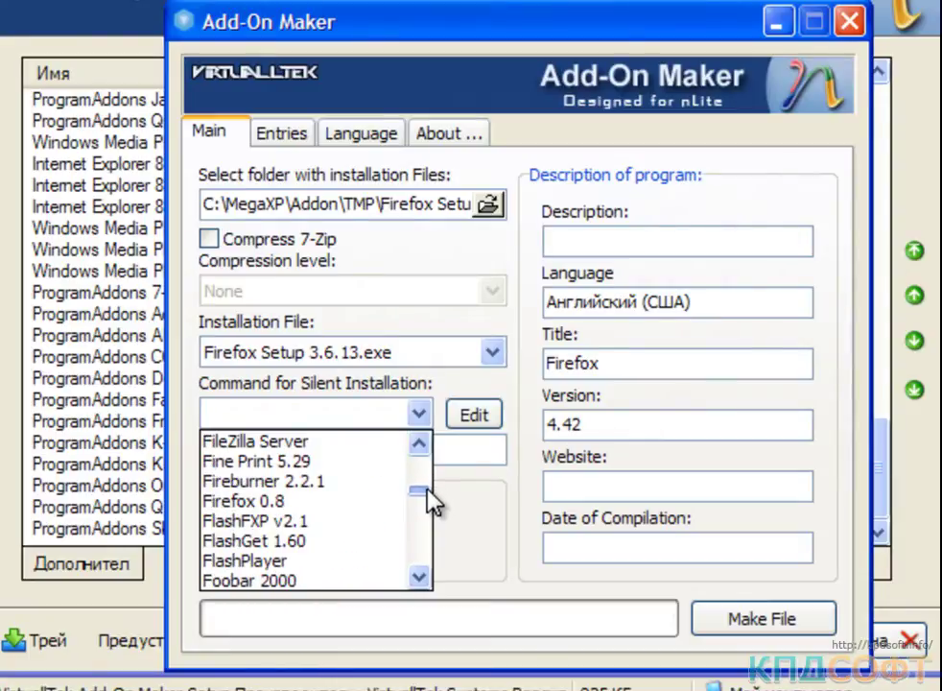
left_click(343, 501)
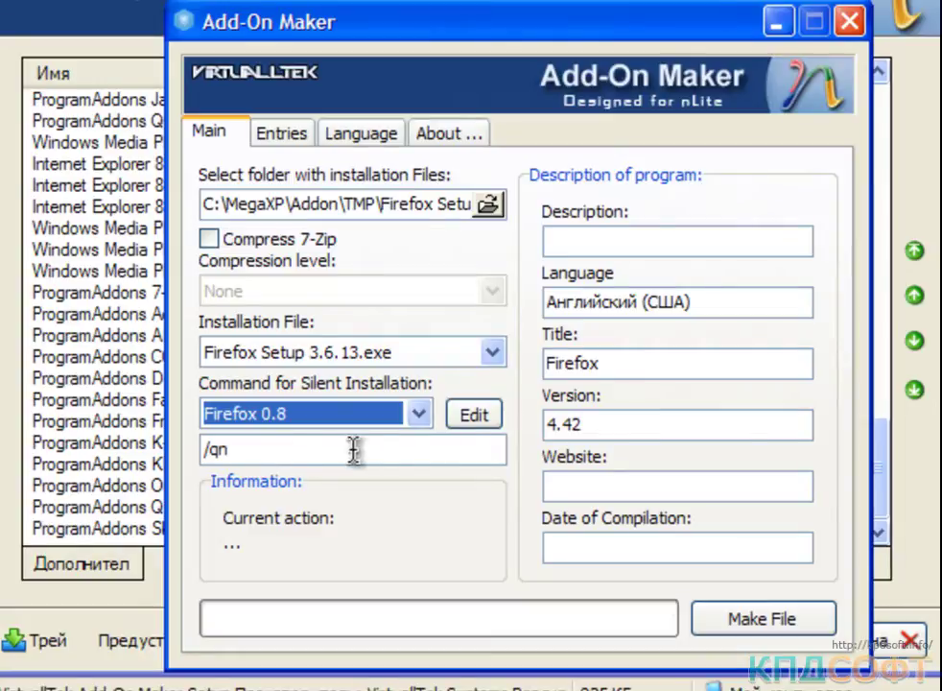
In the silent-installation command editor, change the name of the Firefox 0.8 entry to Firefox 3.6.13 and look up its switches on Google
left_click(471, 415)
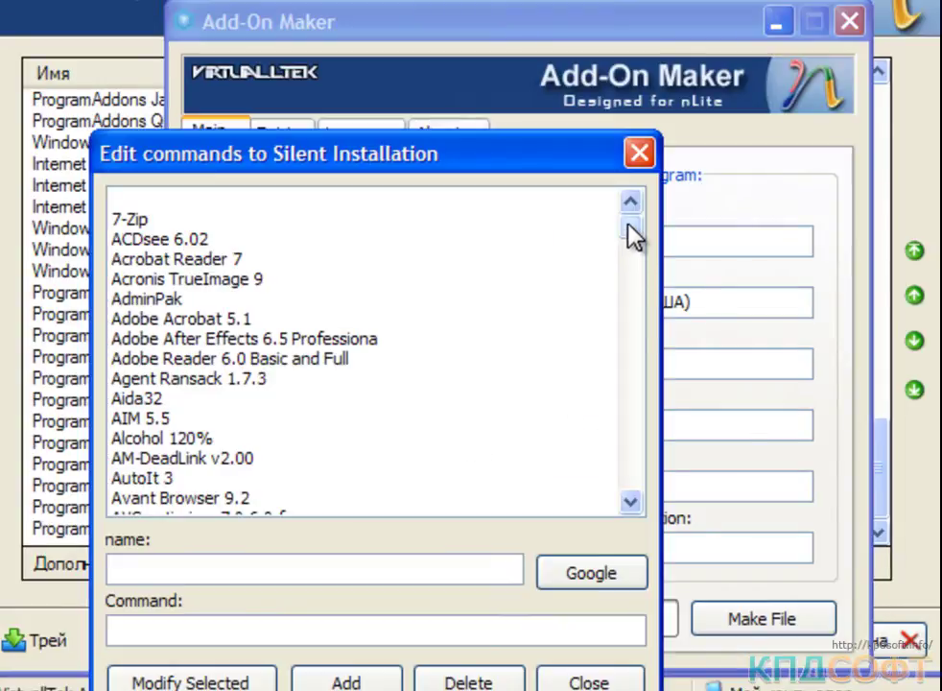
left_click_drag(634, 235, 634, 284)
left_click_drag(479, 164, 543, 106)
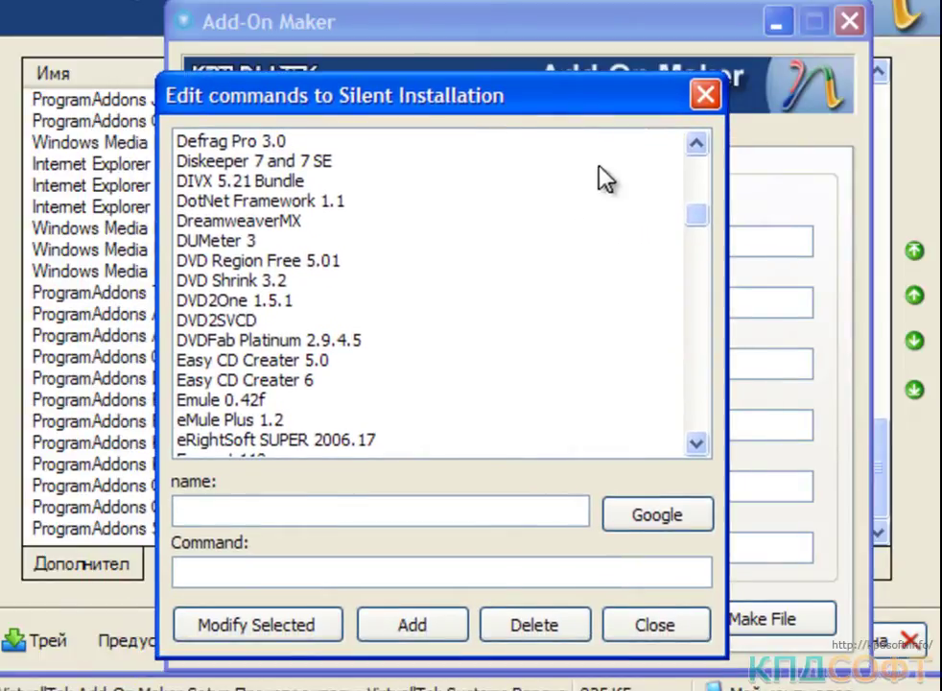
left_click_drag(698, 211, 695, 240)
left_click(254, 380)
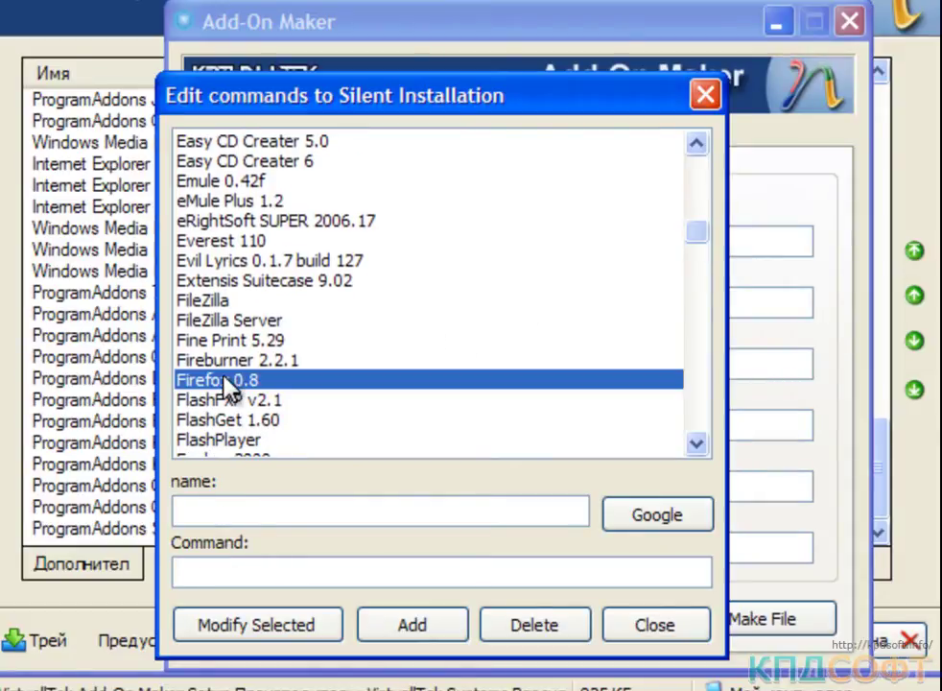
left_click_drag(295, 518, 240, 545)
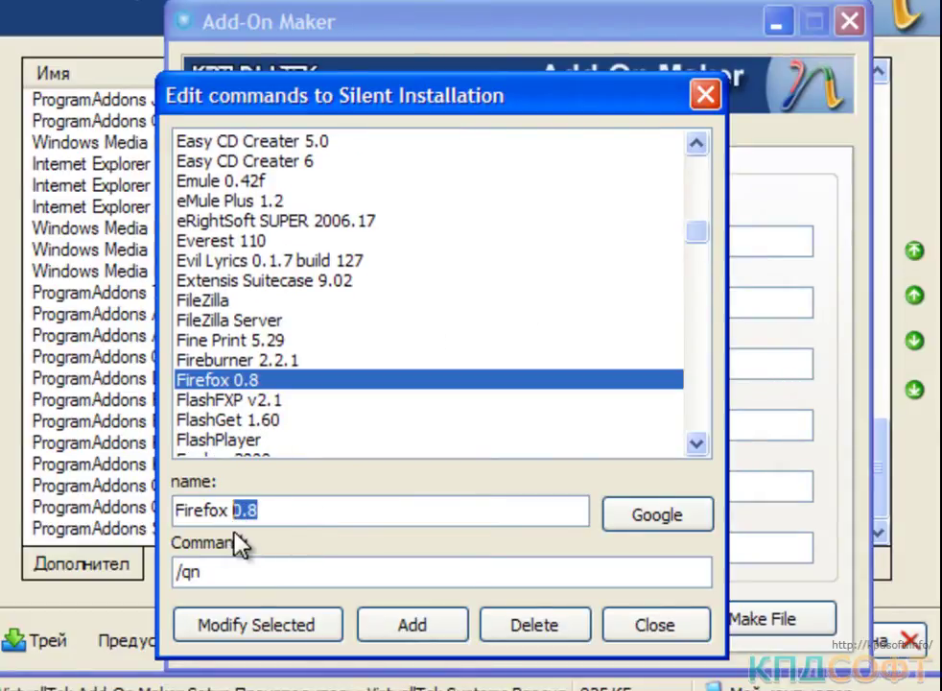
type("3.6")
left_click_drag(368, 107, 627, 89)
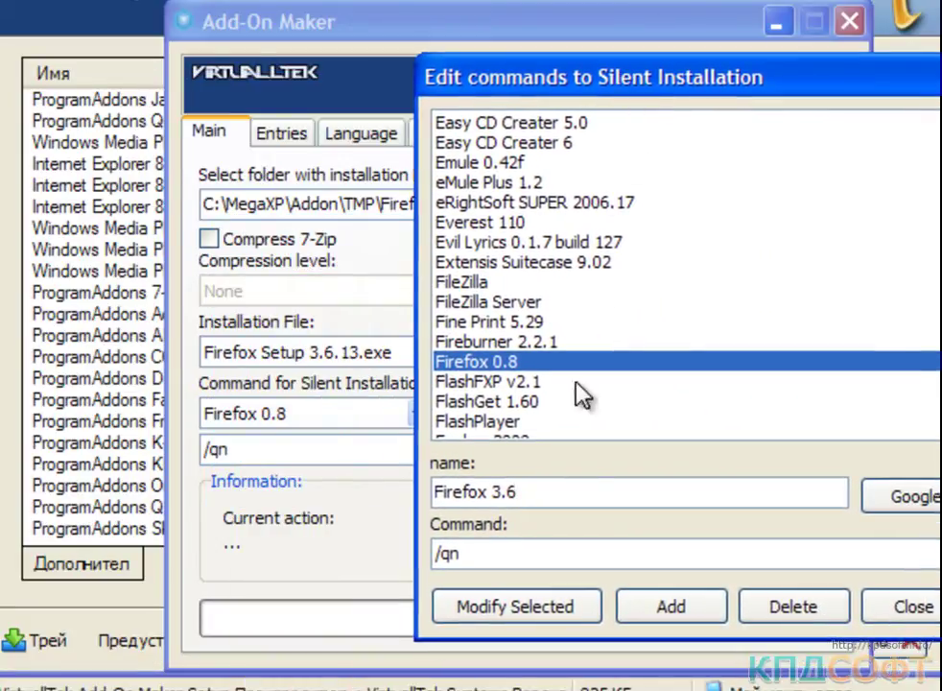
type(".13")
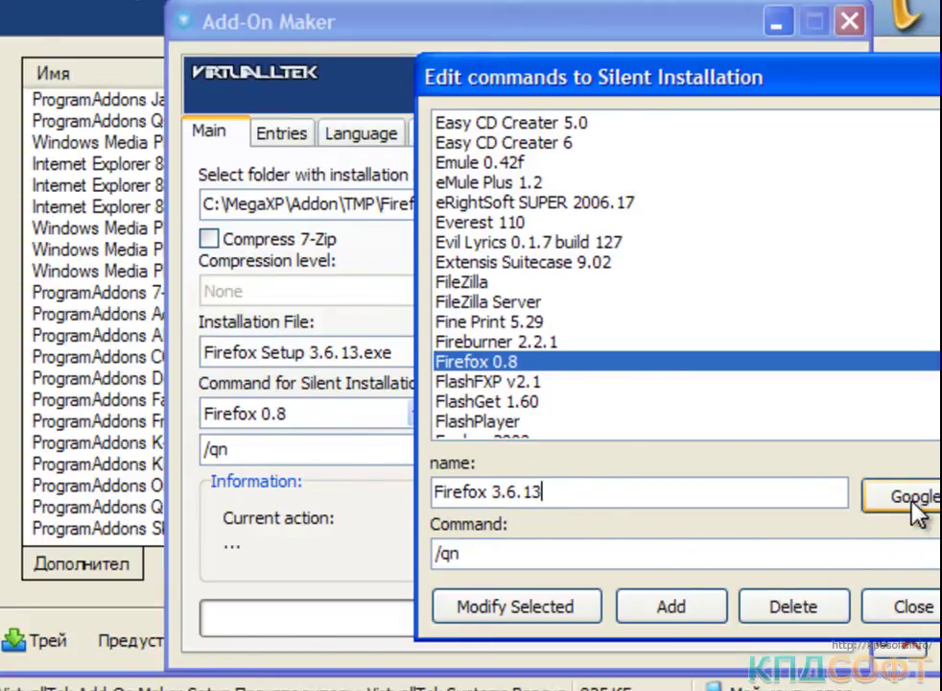
left_click(911, 496)
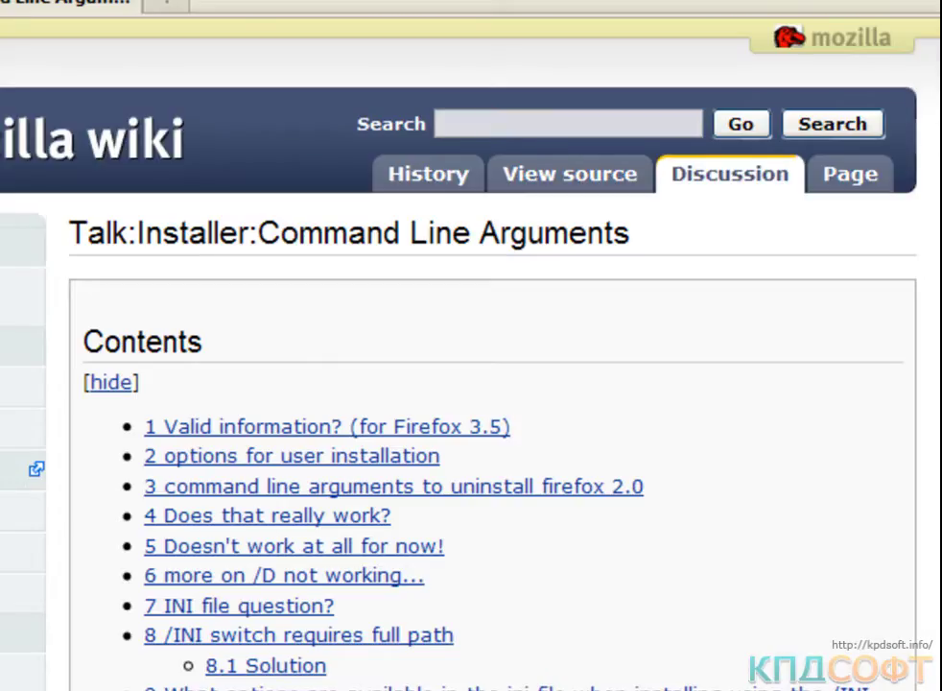
Examine the Mozilla wiki discussion on installer command-line arguments for a silent Firefox switch, and close the command editor without saving
scroll(470, 384, "down", 15)
scroll(470, 384, "down", 7)
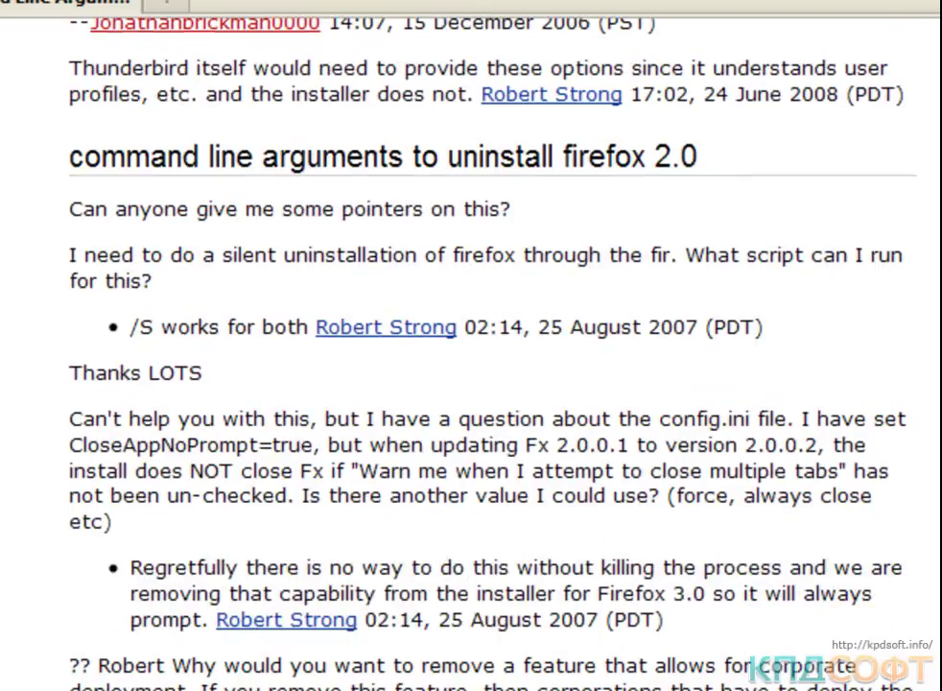
scroll(470, 384, "down", 8)
scroll(471, 384, "down", 7)
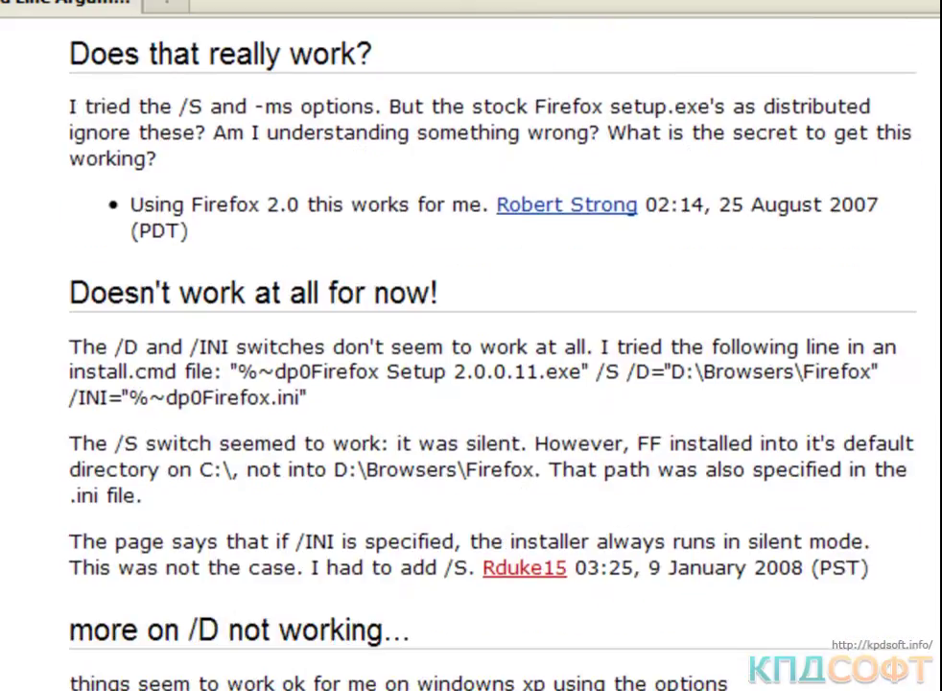
scroll(470, 384, "down", 9)
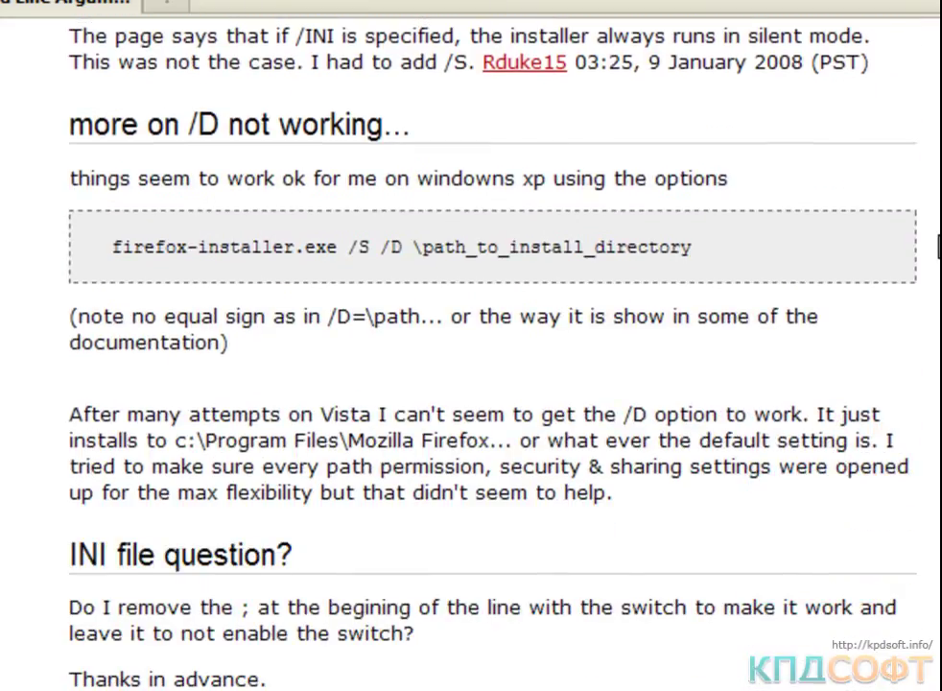
scroll(935, 259, "down", 11)
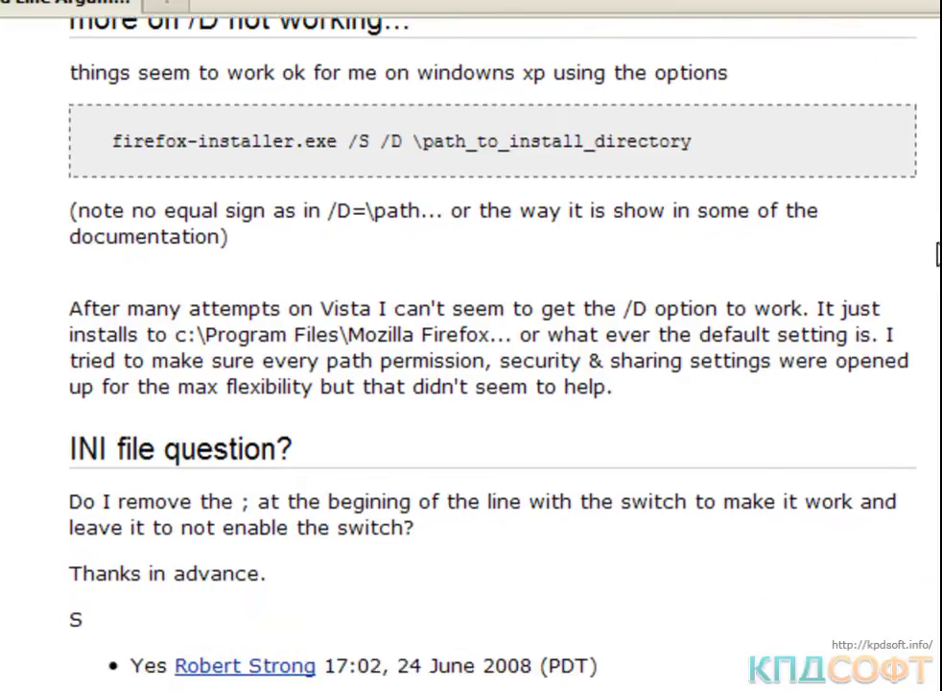
scroll(936, 286, "down", 2)
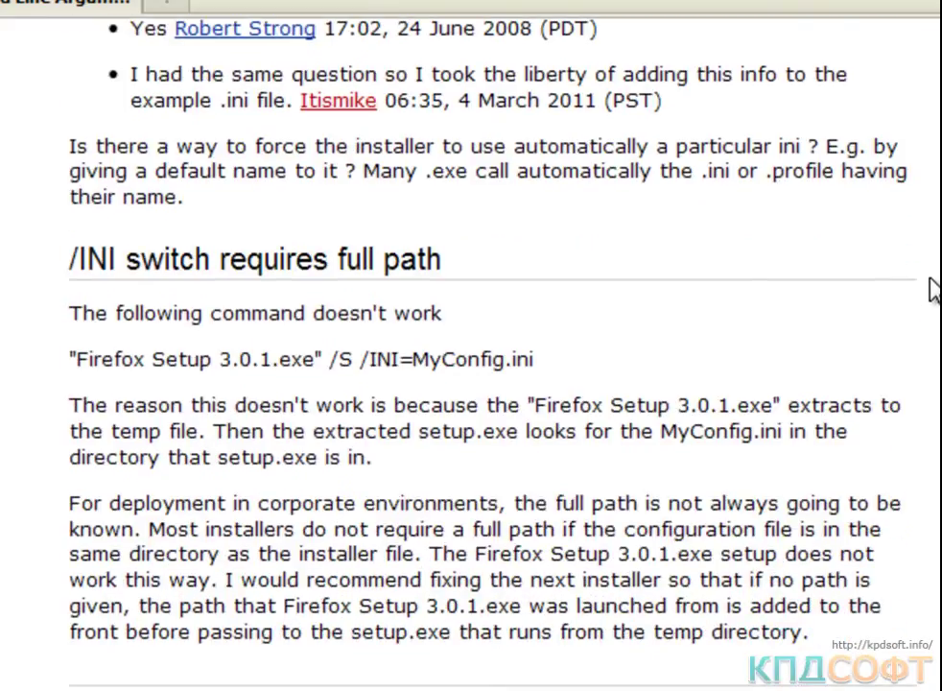
scroll(936, 288, "down", 1)
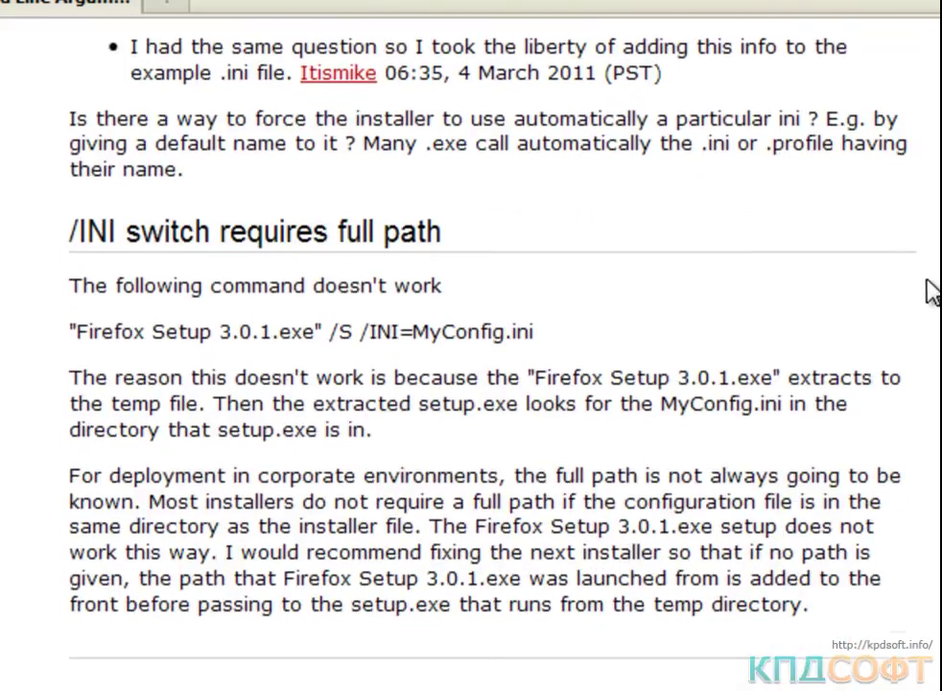
scroll(933, 292, "down", 1)
scroll(928, 307, "down", 20)
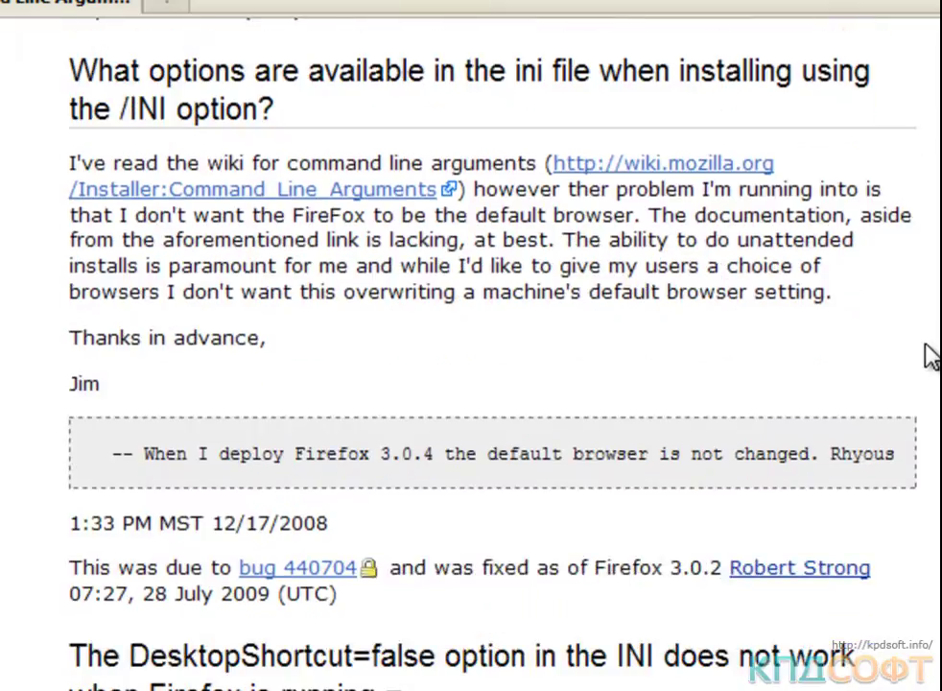
scroll(928, 355, "down", 18)
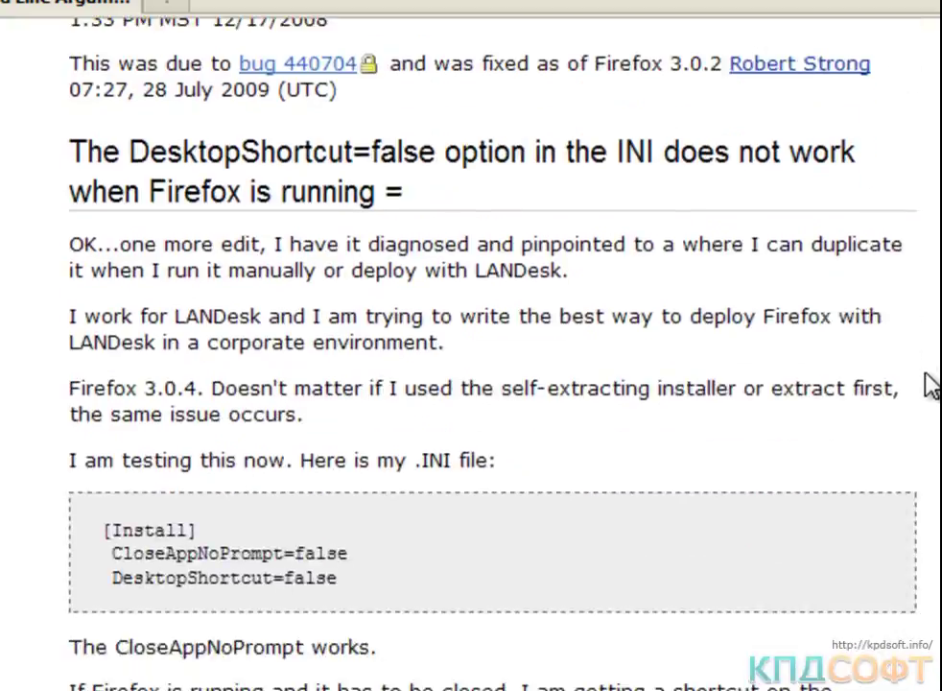
scroll(929, 422, "down", 5)
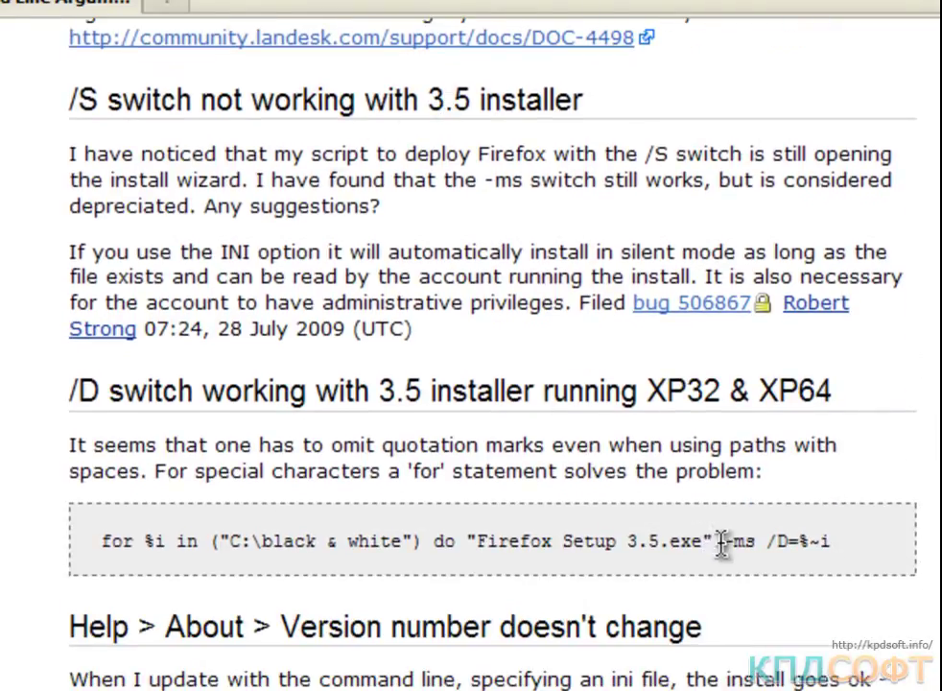
left_click_drag(755, 542, 726, 542)
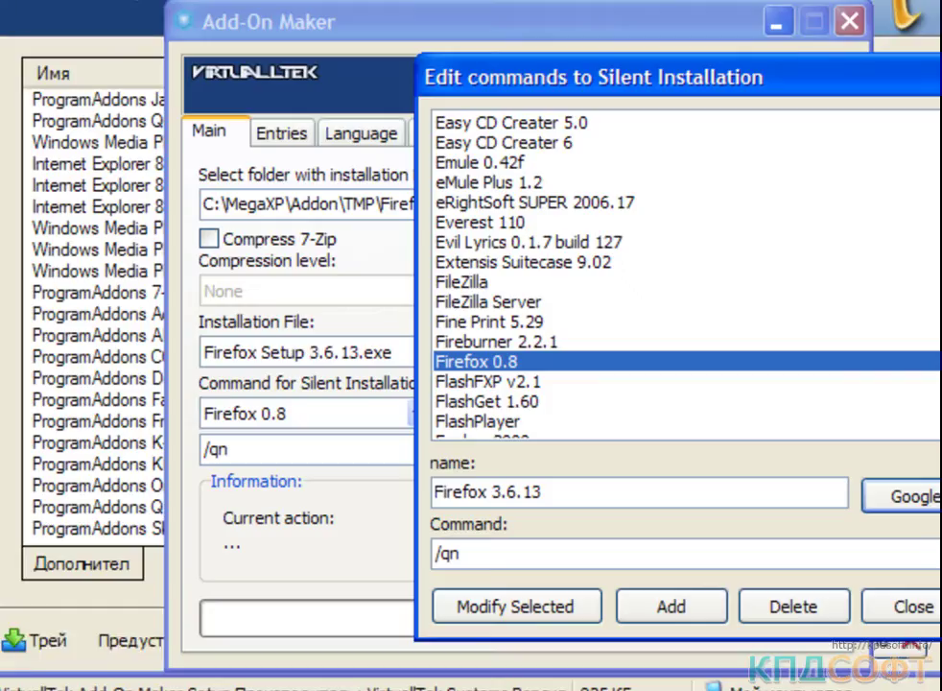
left_click(897, 608)
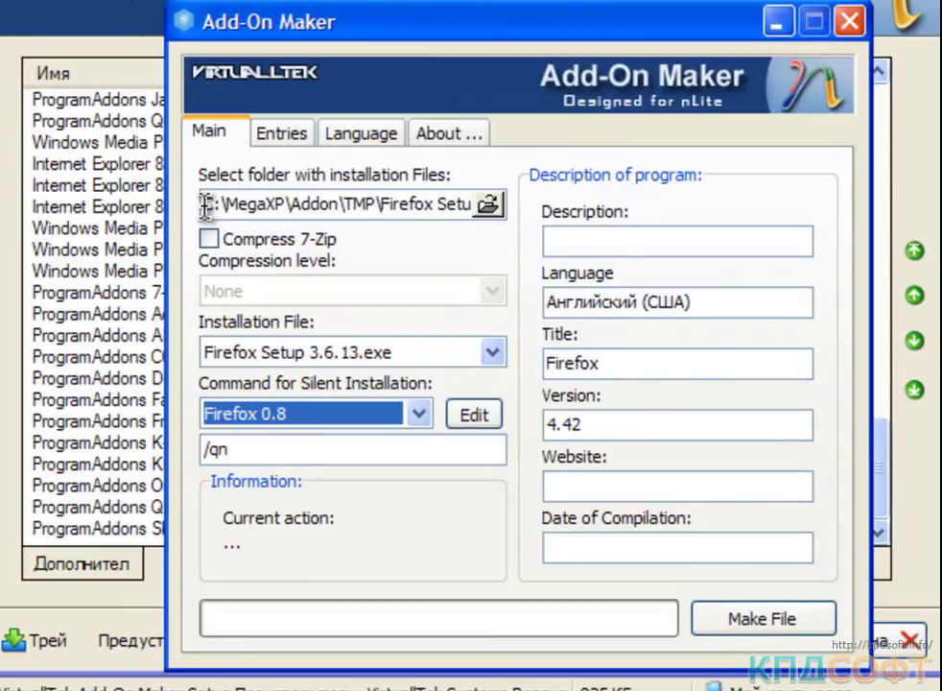
Copy the add-on's source folder path and enter the full path to its Firefox Setup 3.6.13.exe in the Windows Run dialog
left_click_drag(204, 205, 554, 226)
key("ctrl+c")
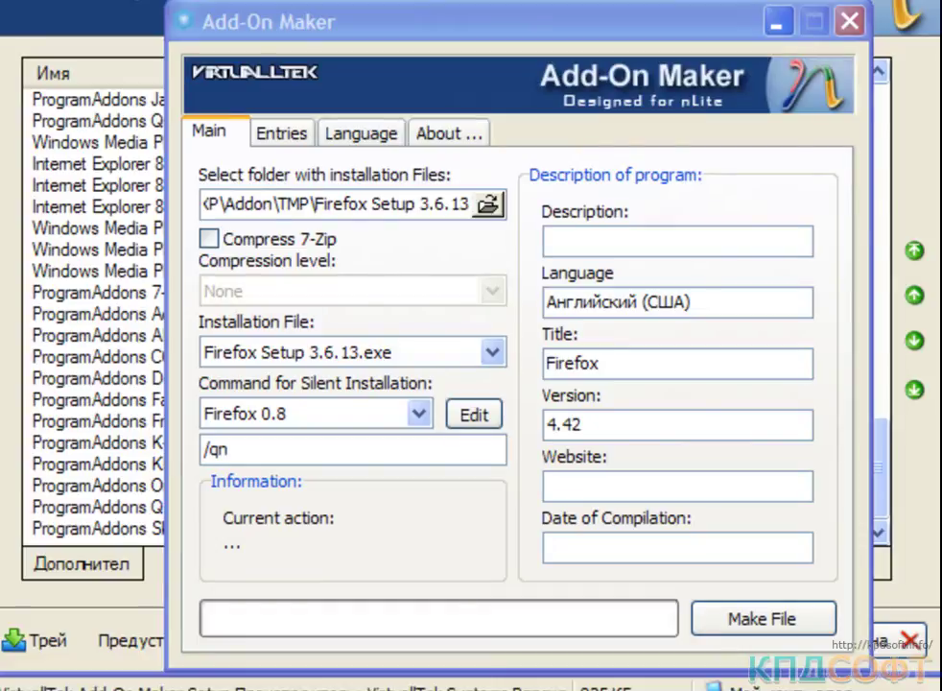
left_click_drag(115, 686, 378, 405)
key("ctrl+v")
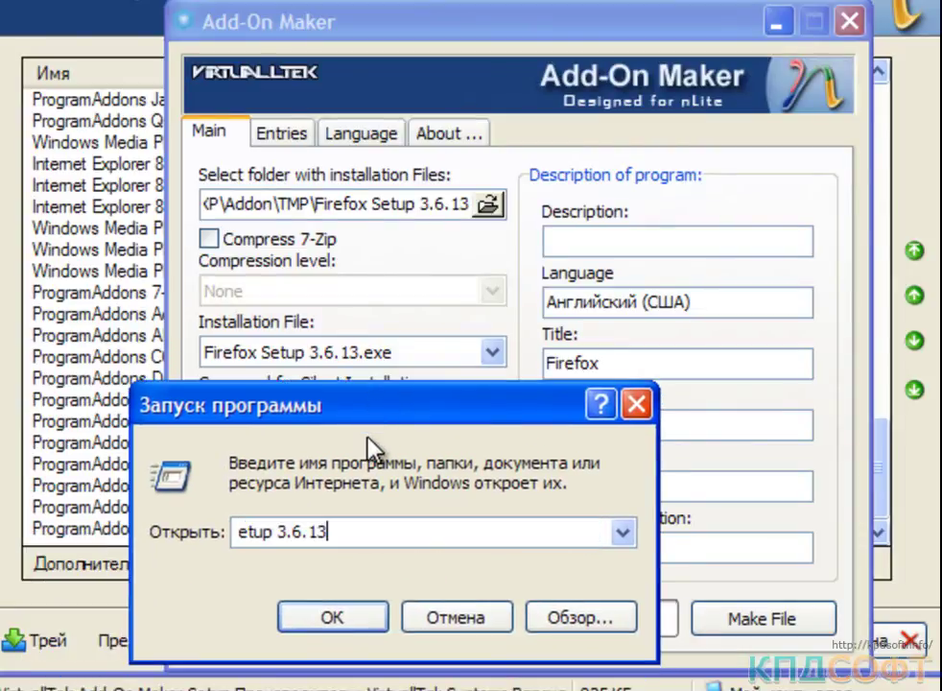
type("\\")
key("Down")
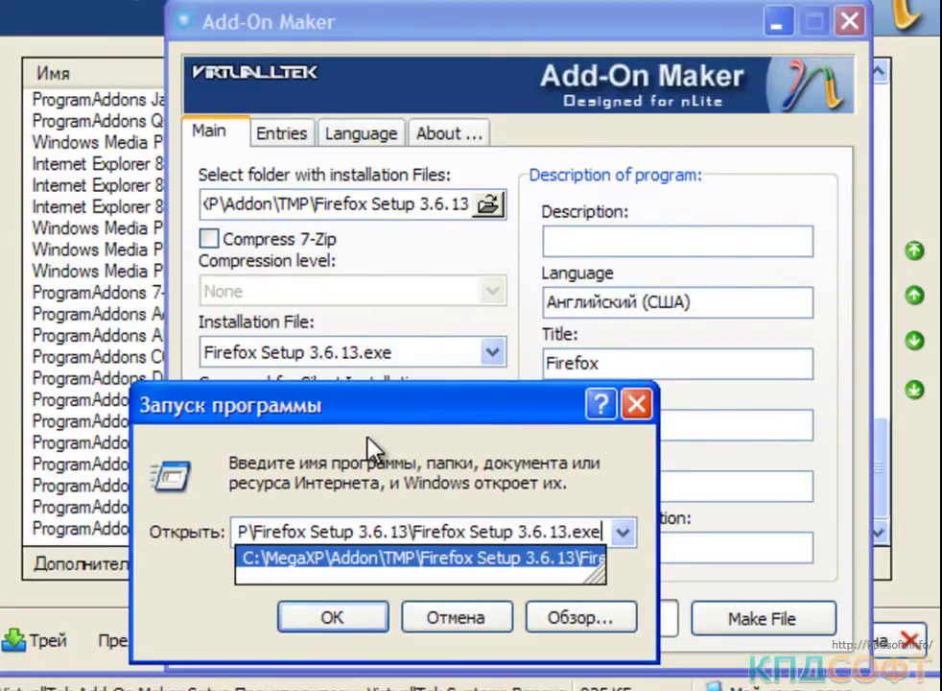
Enclose the installer path in quotation marks, append the -ms switch and run the command to test the silent installation
key("Escape")
key("Home")
type("\"")
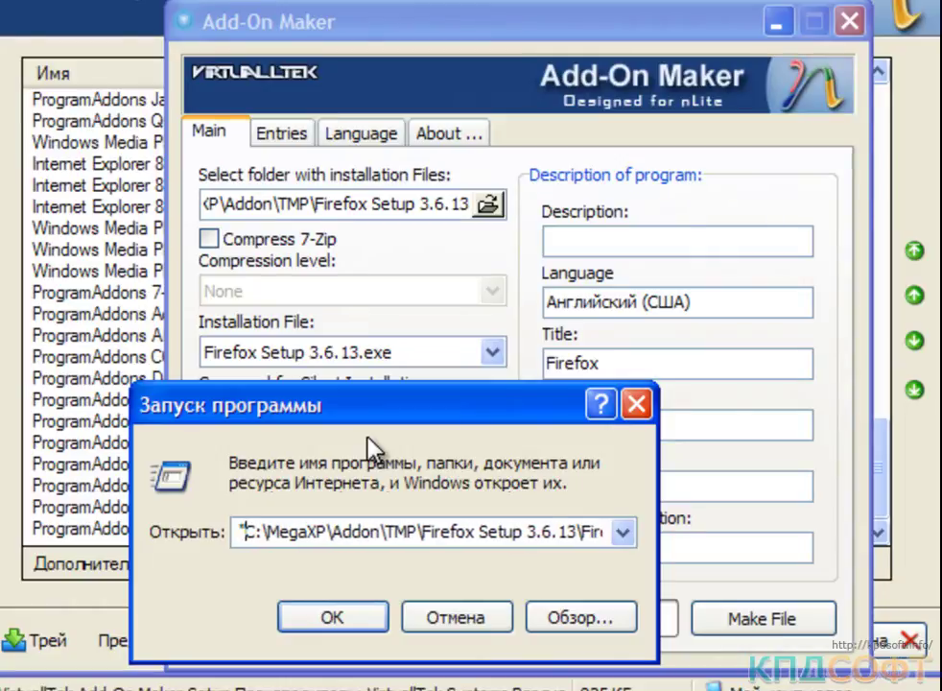
key("End")
type("\" -")
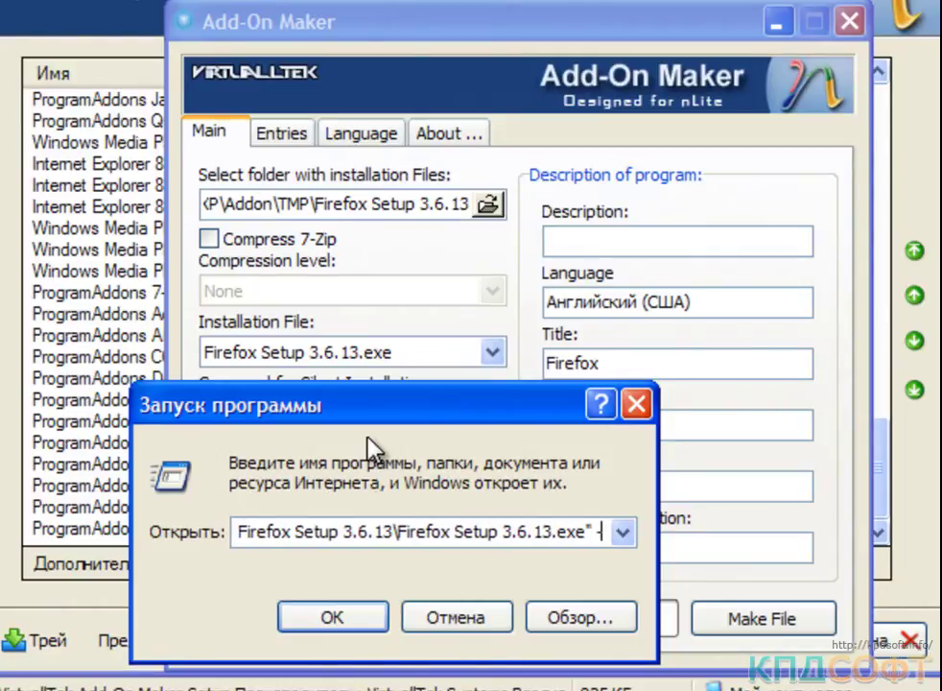
type("ms")
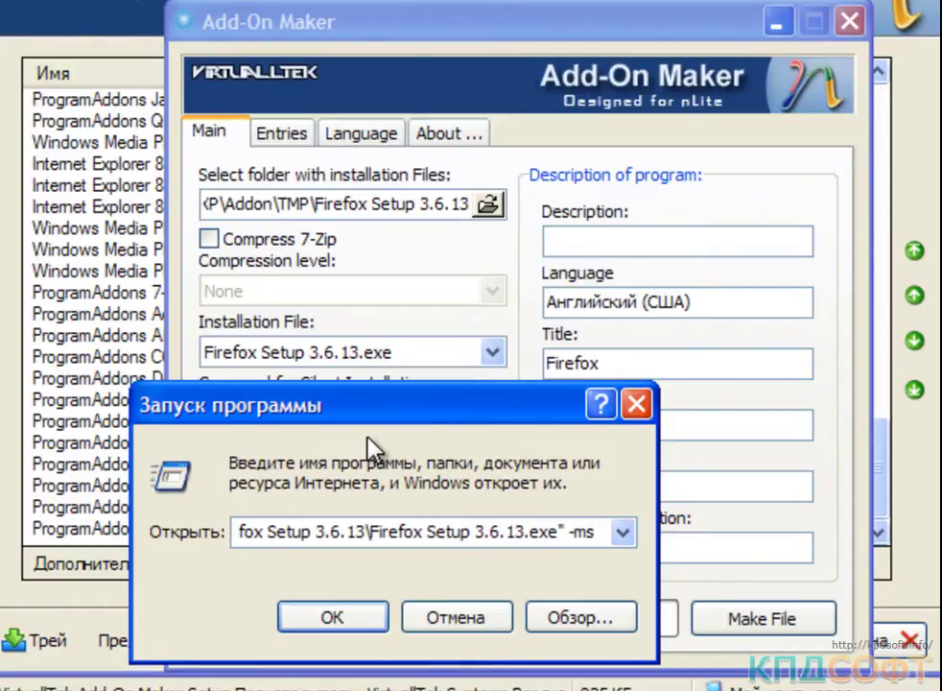
left_click(371, 626)
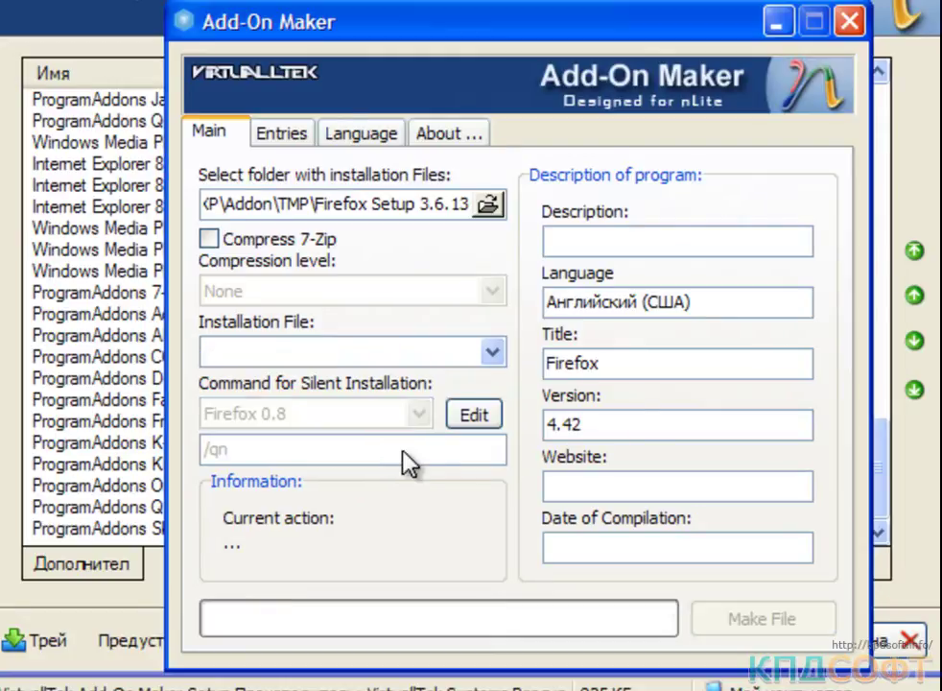
Reselect Firefox Setup 3.6.13.exe as the installation file and set the silent-installation switch to -ms
left_click(431, 352)
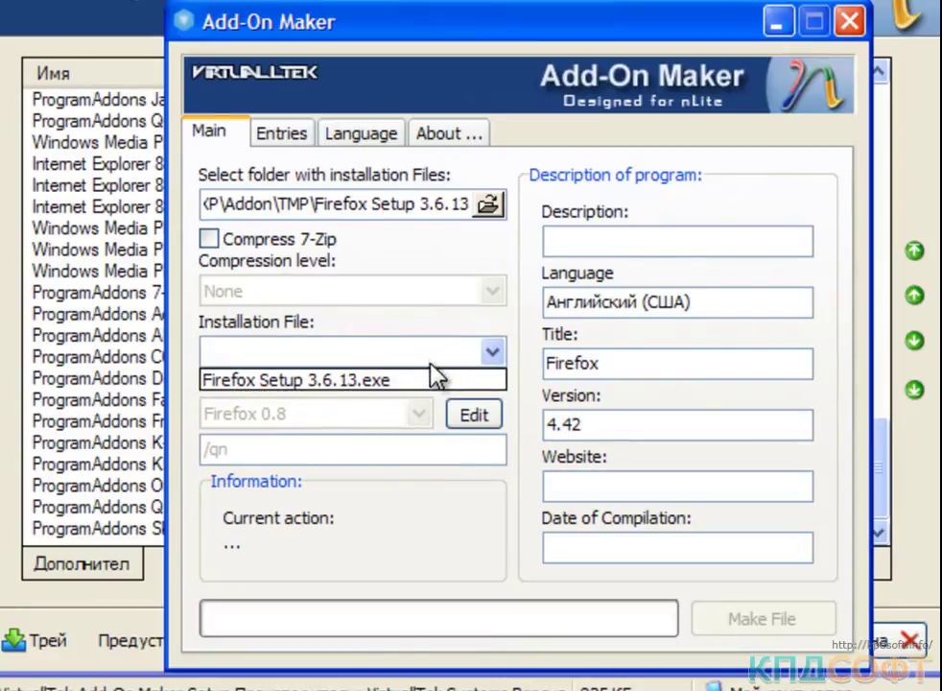
left_click(430, 377)
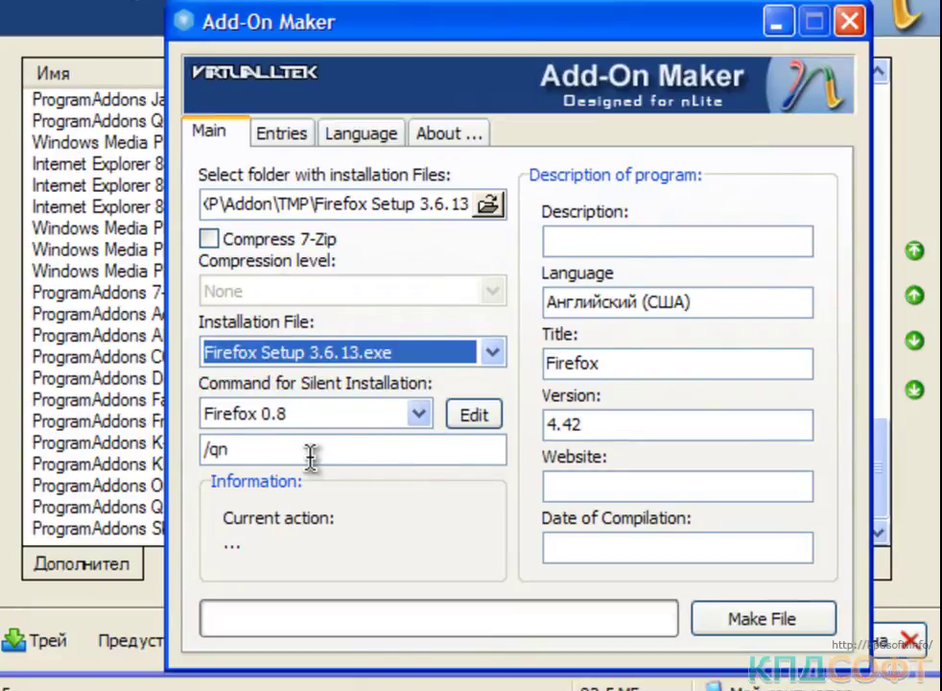
left_click(371, 447)
left_click_drag(371, 447, 201, 449)
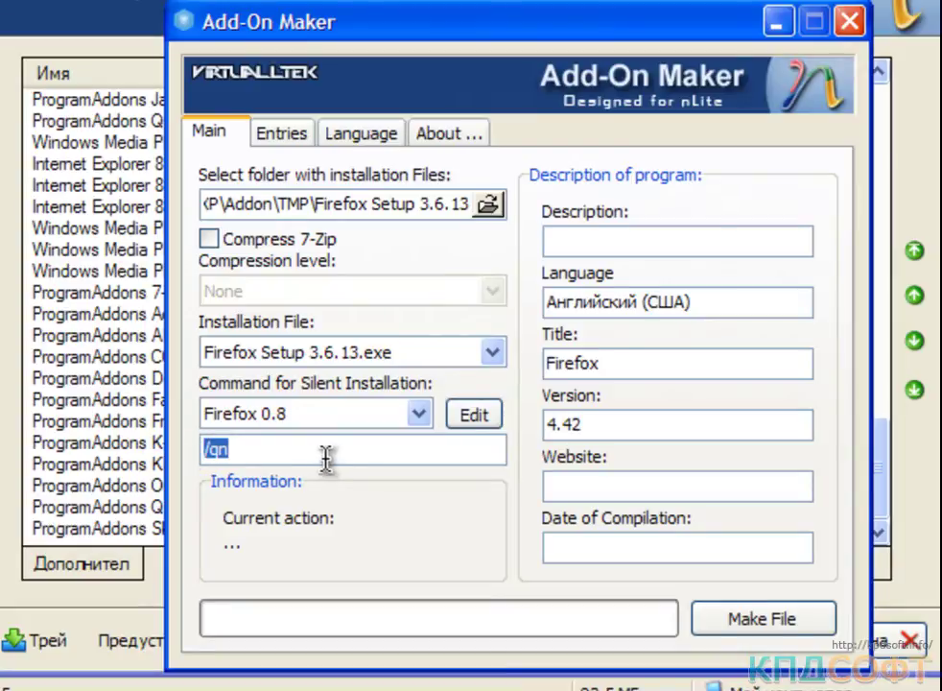
type("-ms")
Build the add-on as a .cab file saved in the Addon folder, using its title Firefox as the file name
double_click(559, 365)
key("ctrl+c")
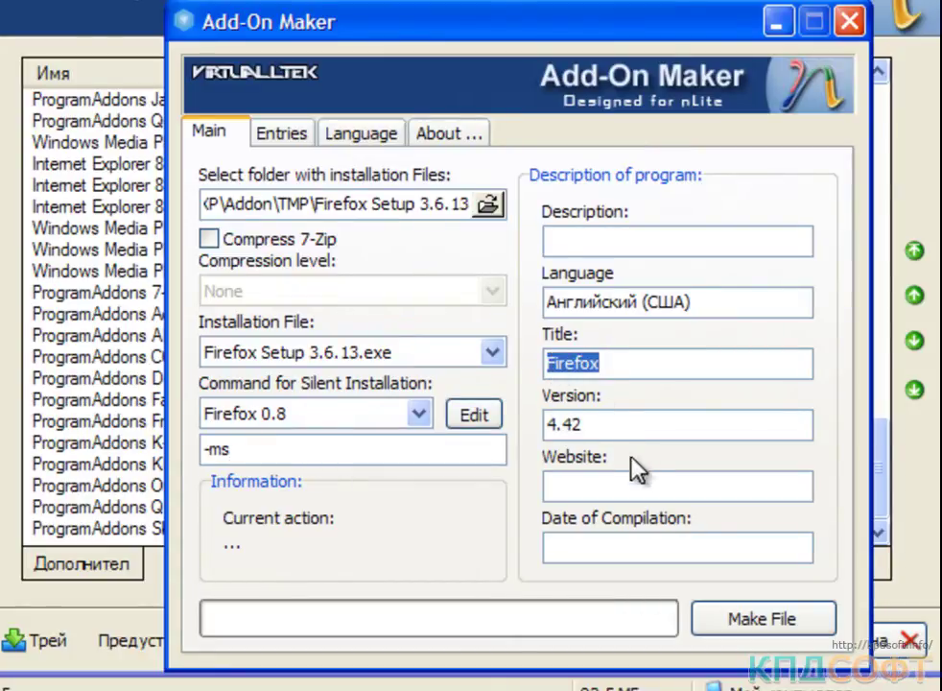
left_click(701, 625)
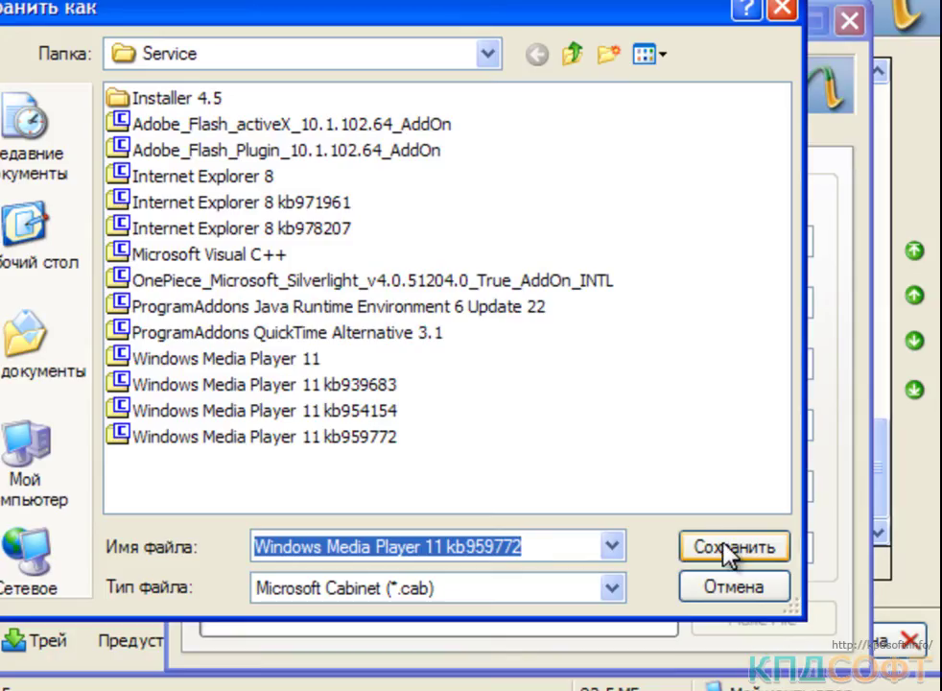
key("ctrl+v")
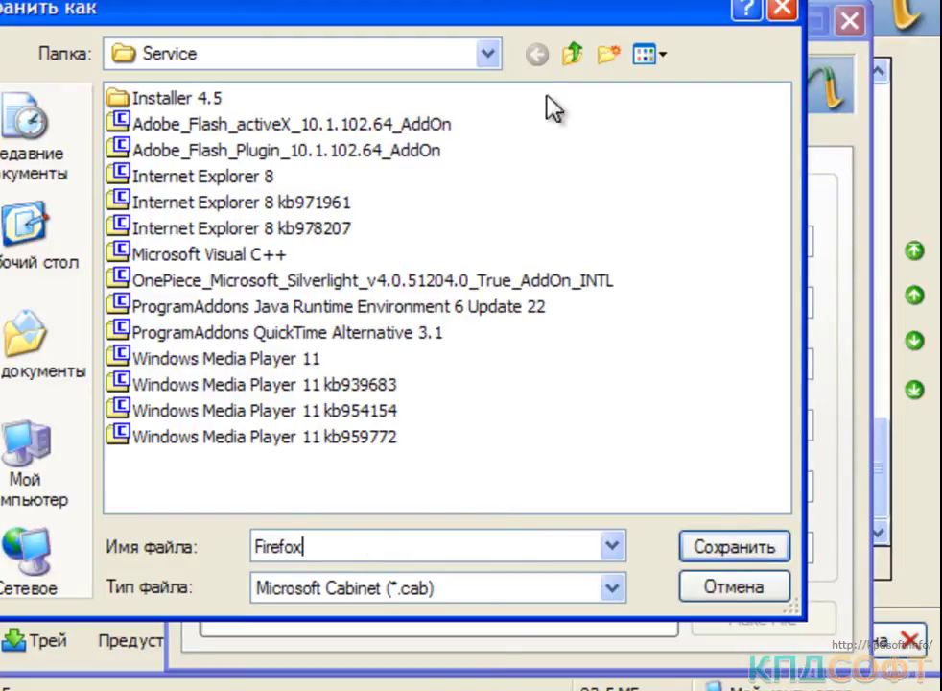
left_click(573, 55)
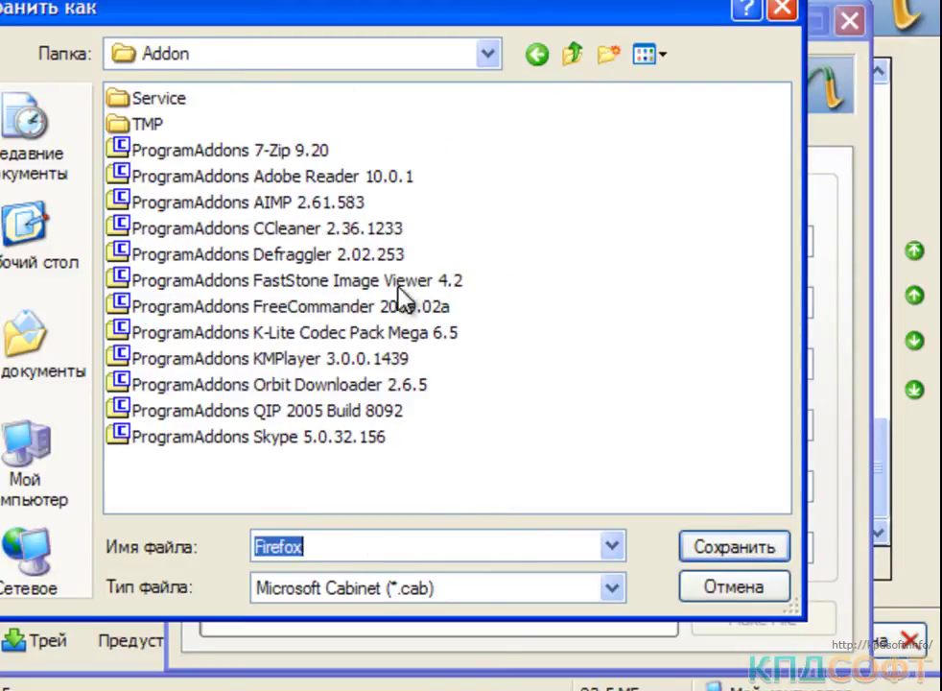
left_click(750, 551)
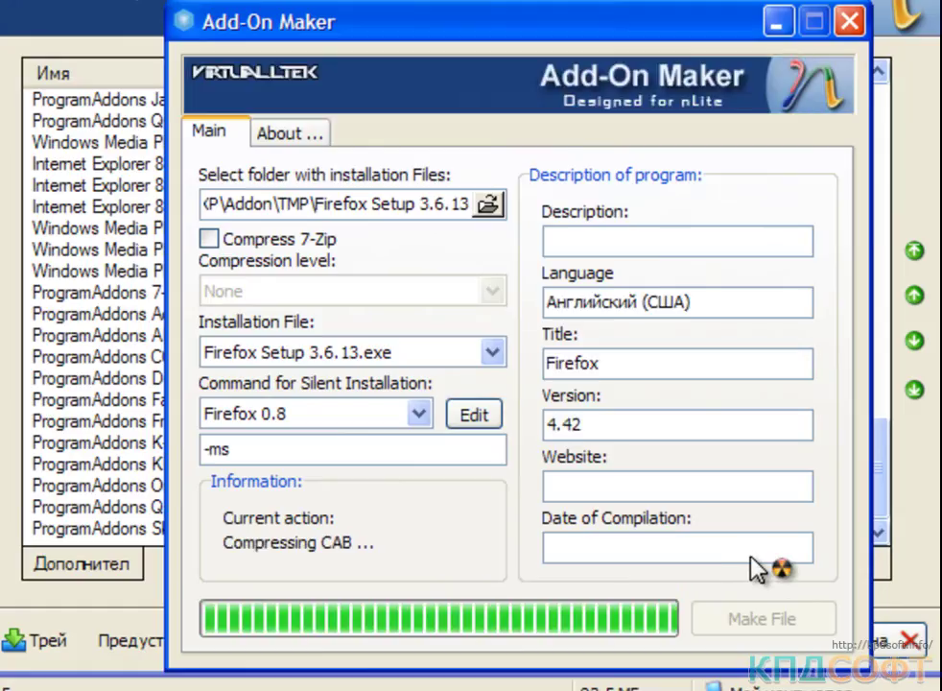
Add the ussf file to the C:\MegaXP\_Tools folder
left_click(360, 470)
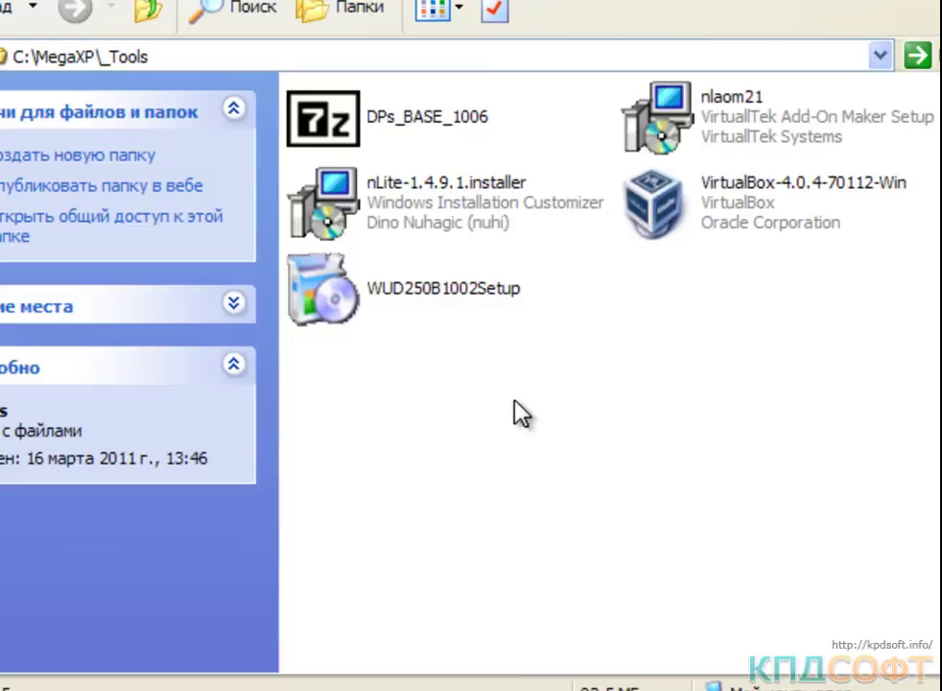
left_click(571, 396)
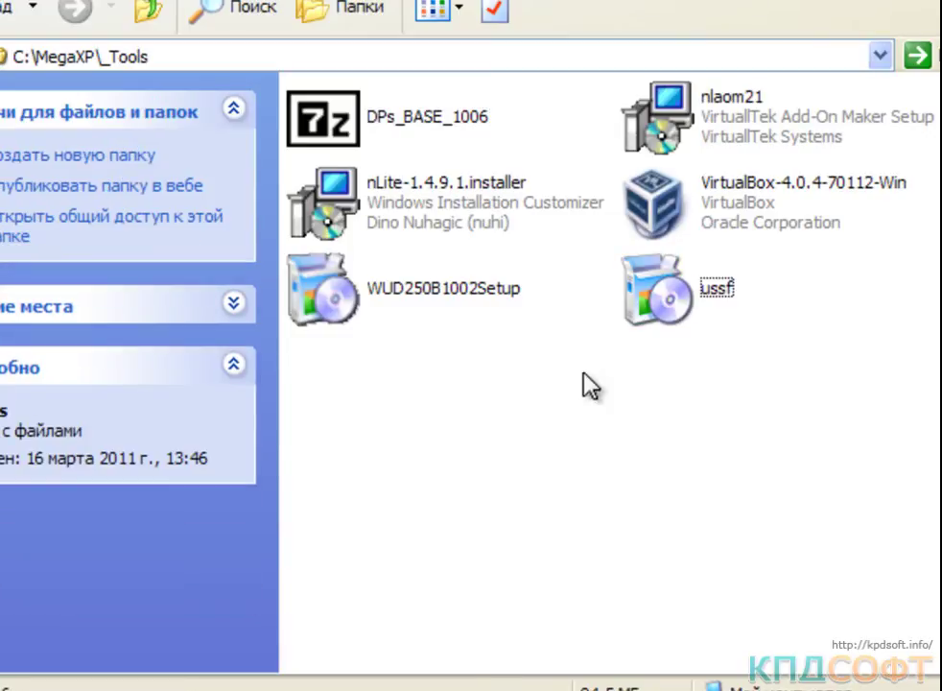
Launch the ussf tool and analyze cdbxp_setup_4.3.8.2474 from the Addon\TMP\CD BURNER XP 4.3.8.2474 folder
double_click(670, 309)
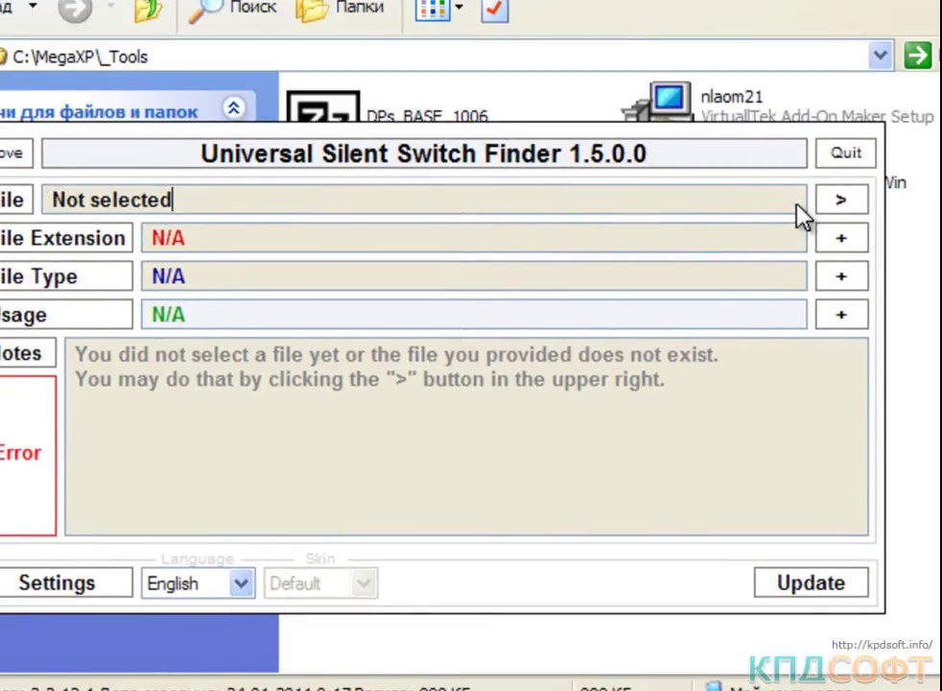
left_click(842, 200)
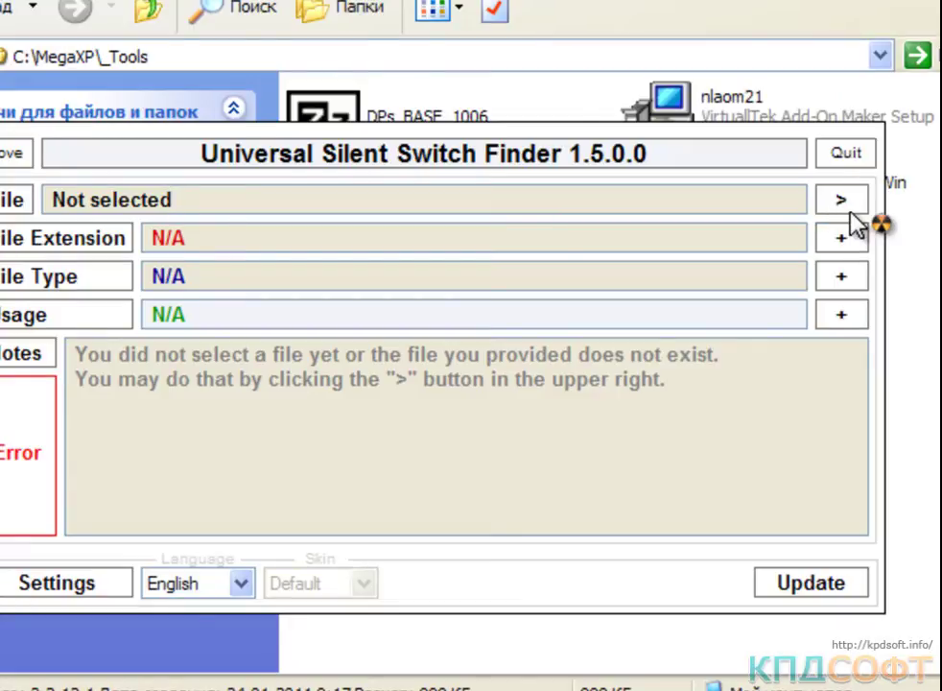
left_click_drag(5, 5, 538, 4)
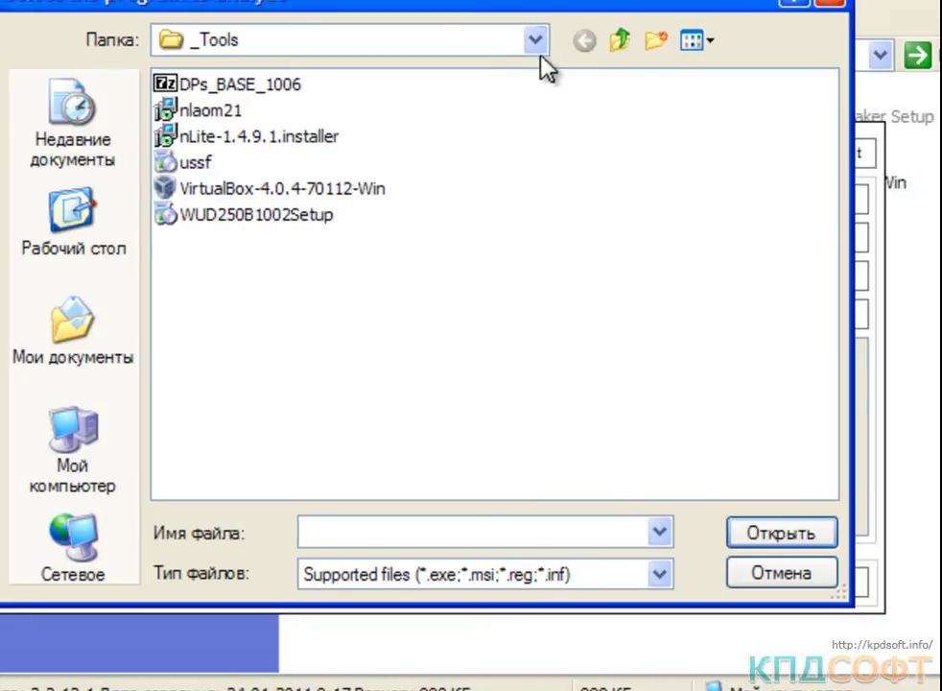
left_click(619, 40)
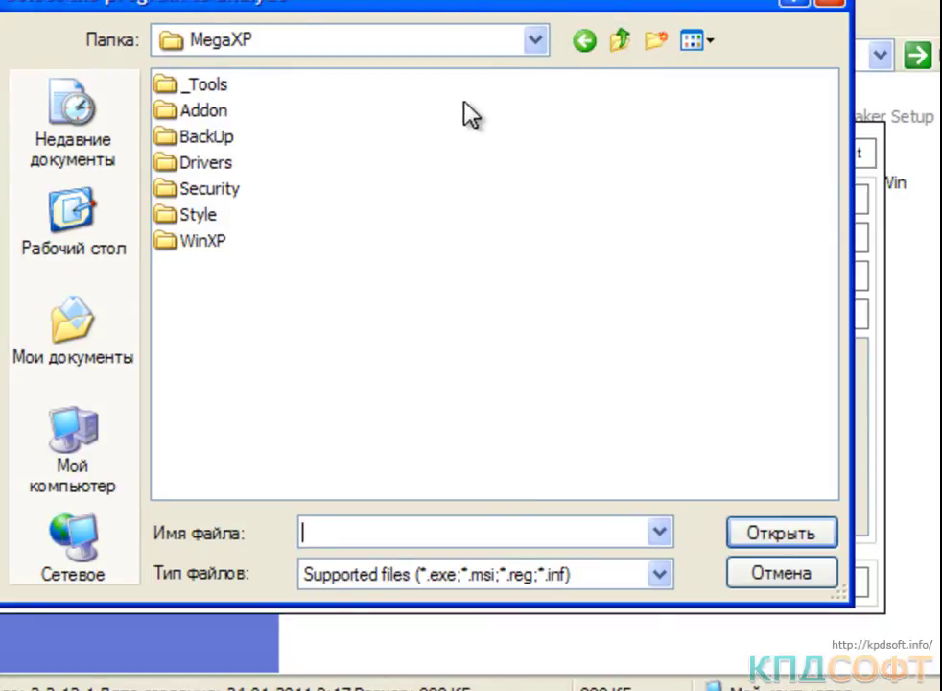
double_click(203, 112)
double_click(194, 111)
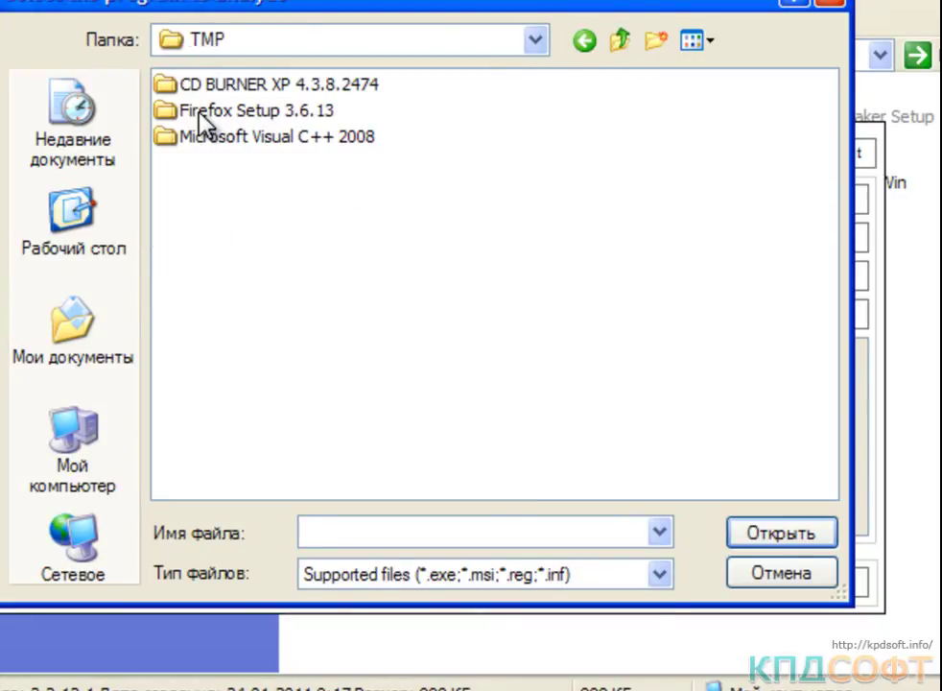
double_click(207, 82)
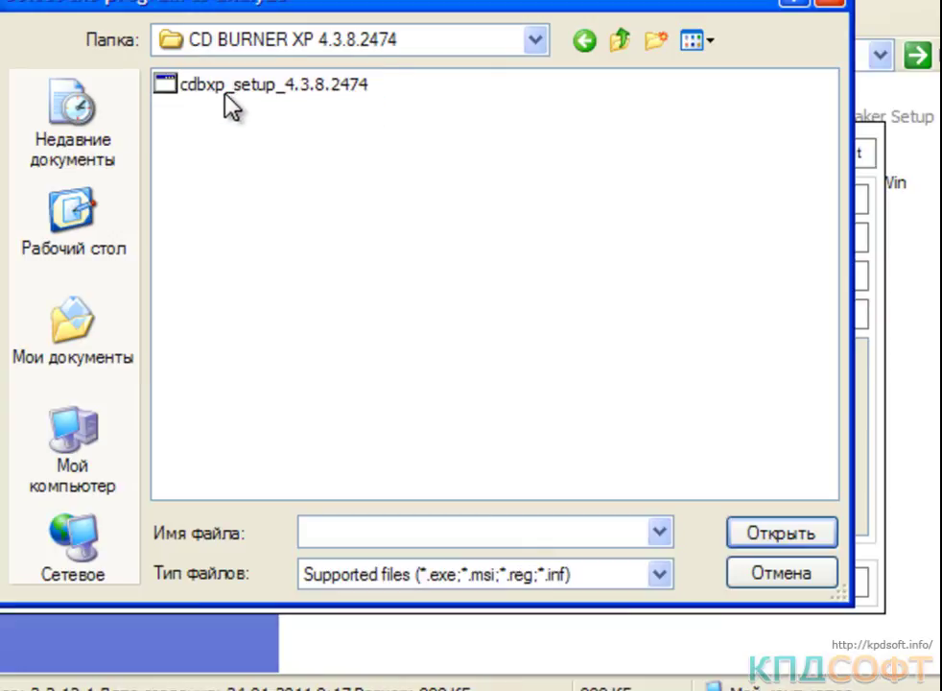
left_click(227, 96)
double_click(228, 96)
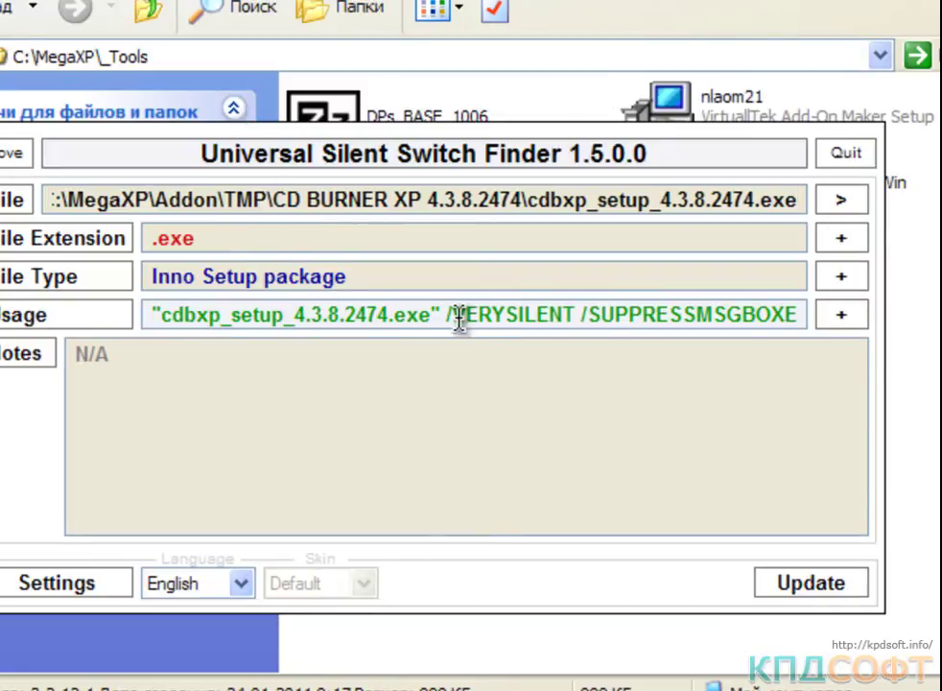
Copy the detected switches /VERYSILENT /SUPPRESSMSGBOXES /NORESTART /SP- and replace the silent-installation command in Add-On Maker with them
left_click_drag(442, 317, 507, 317)
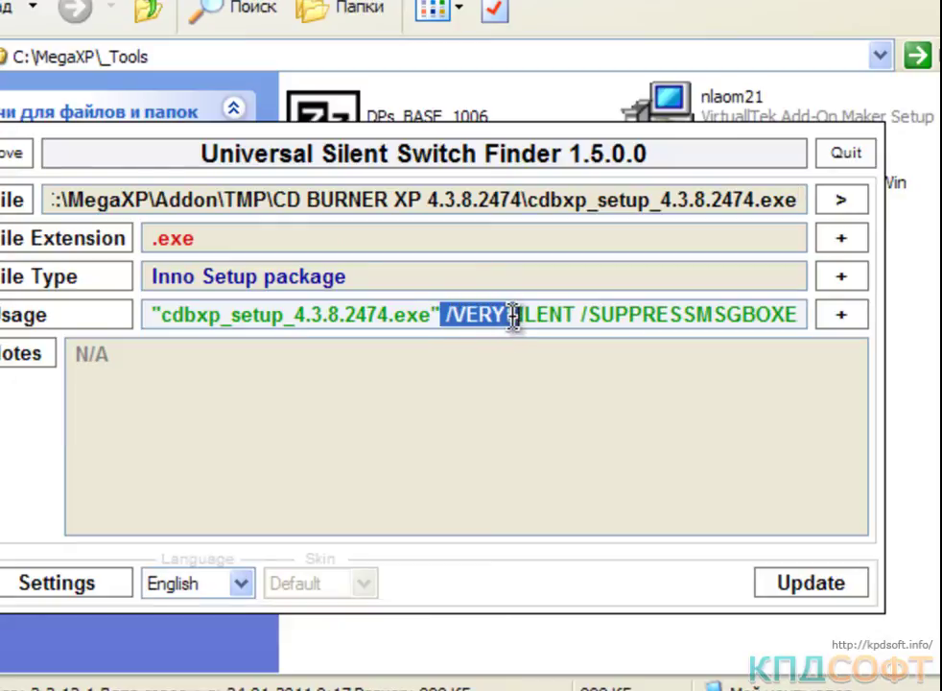
left_click(467, 321)
left_click_drag(448, 314, 853, 313)
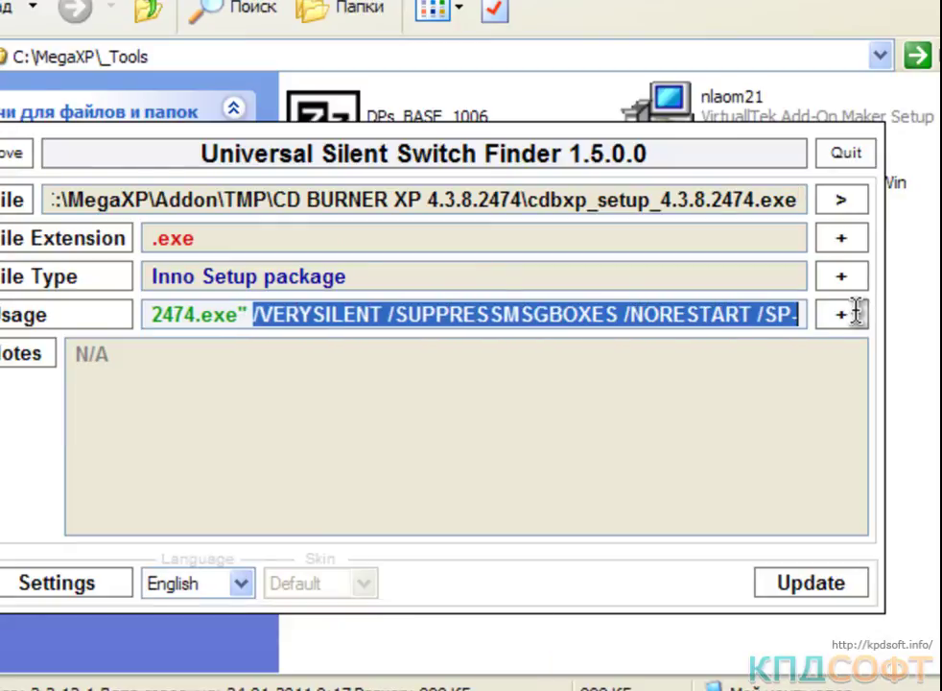
right_click(716, 314)
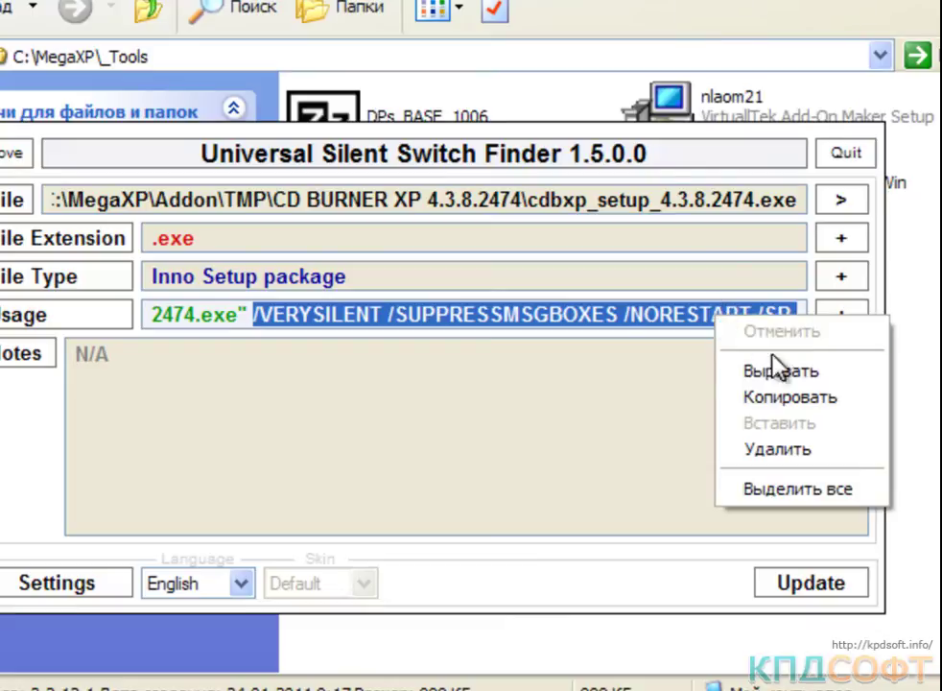
left_click(782, 393)
key("alt+Tab")
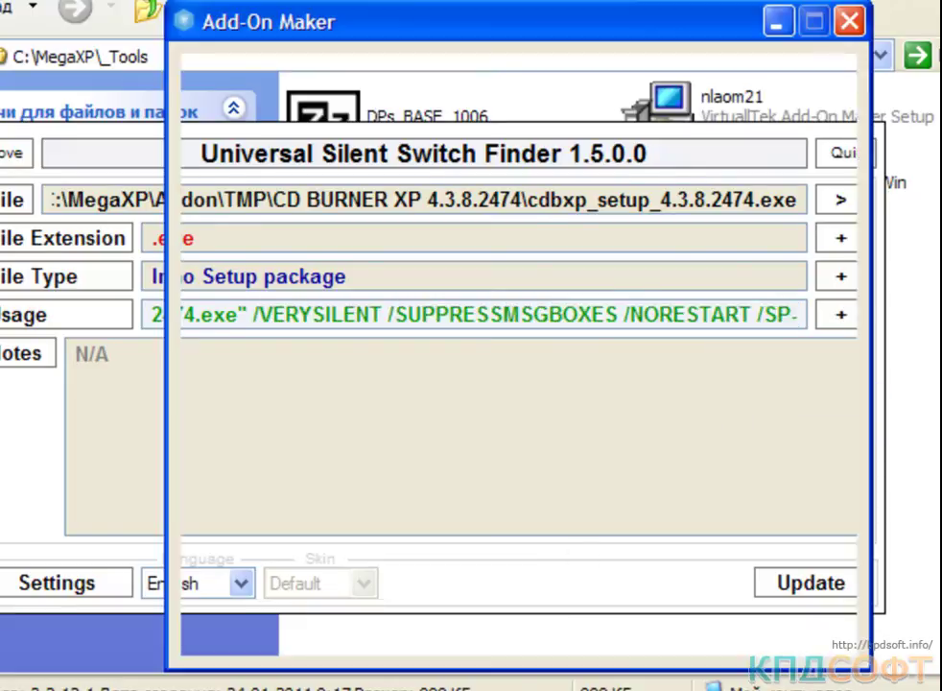
left_click_drag(309, 447, 163, 455)
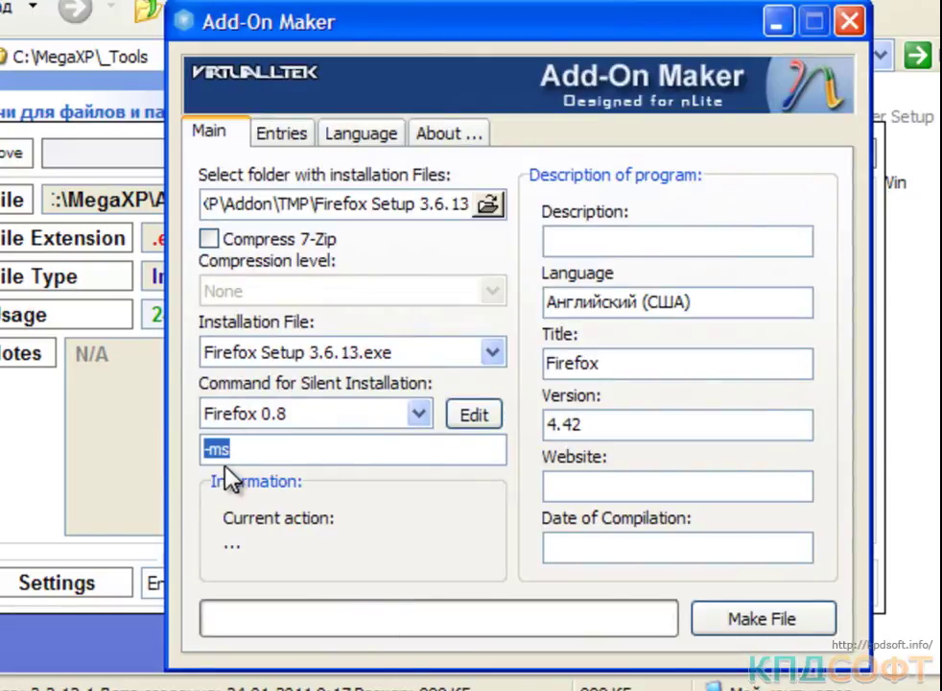
key("ctrl+v")
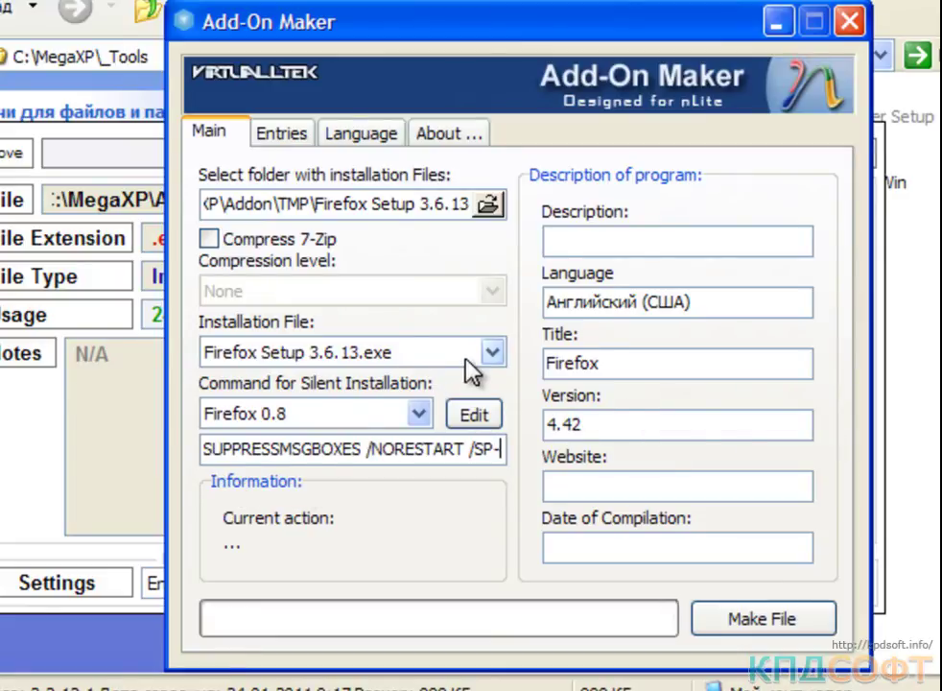
Set the installation folder to C:\MegaXP\Addon\TMP\CD BURNER XP 4.3.8.2474 and the installation file to cdbxp_setup_4.3.8.2474.exe
left_click(489, 203)
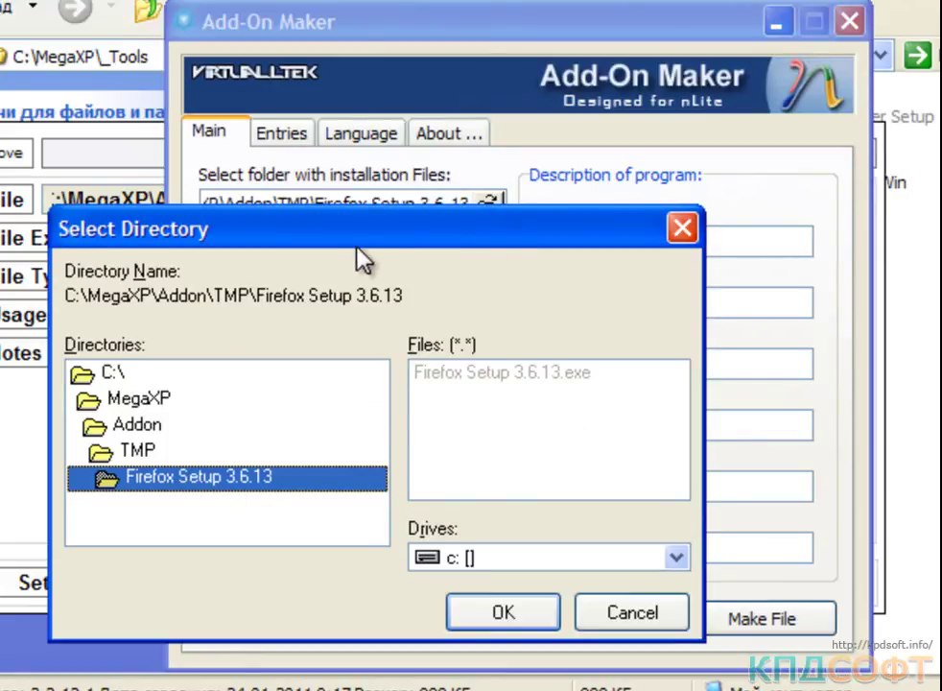
left_click_drag(362, 231, 567, 148)
double_click(351, 369)
double_click(431, 396)
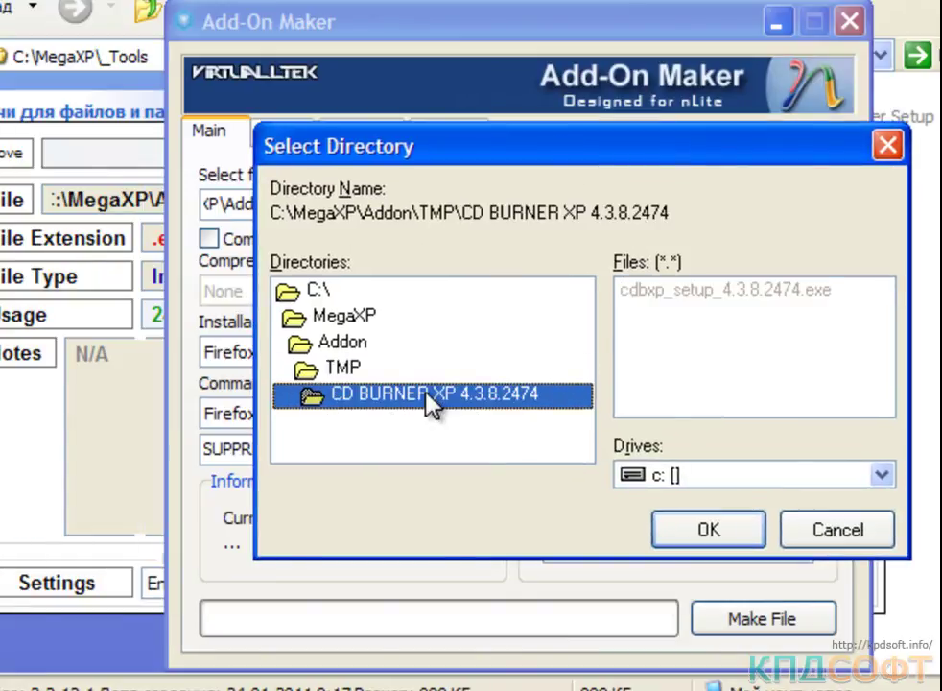
left_click(681, 534)
left_click(491, 355)
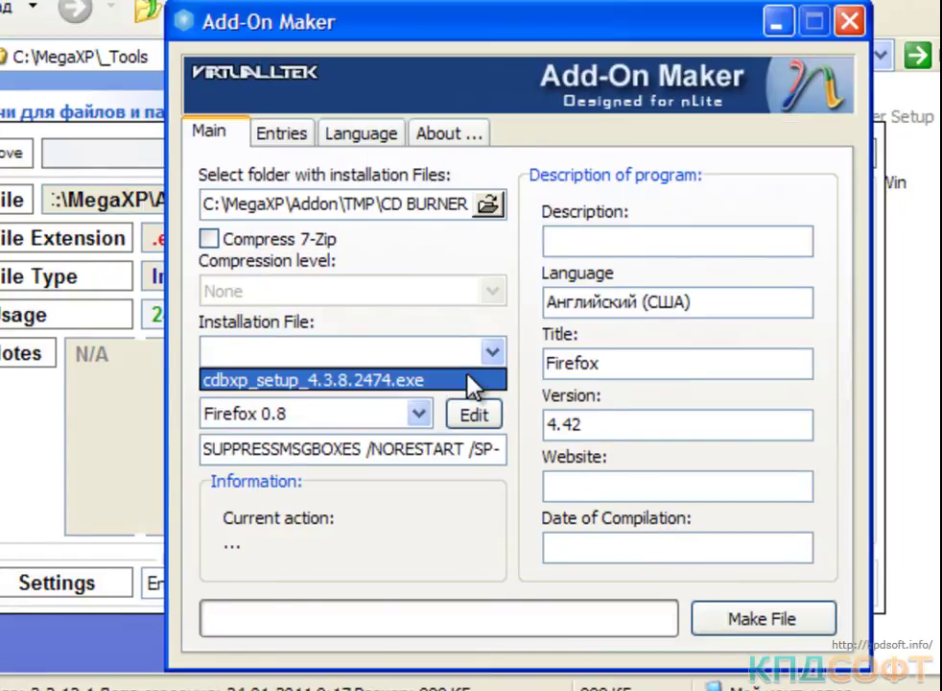
left_click(470, 381)
left_click(414, 457)
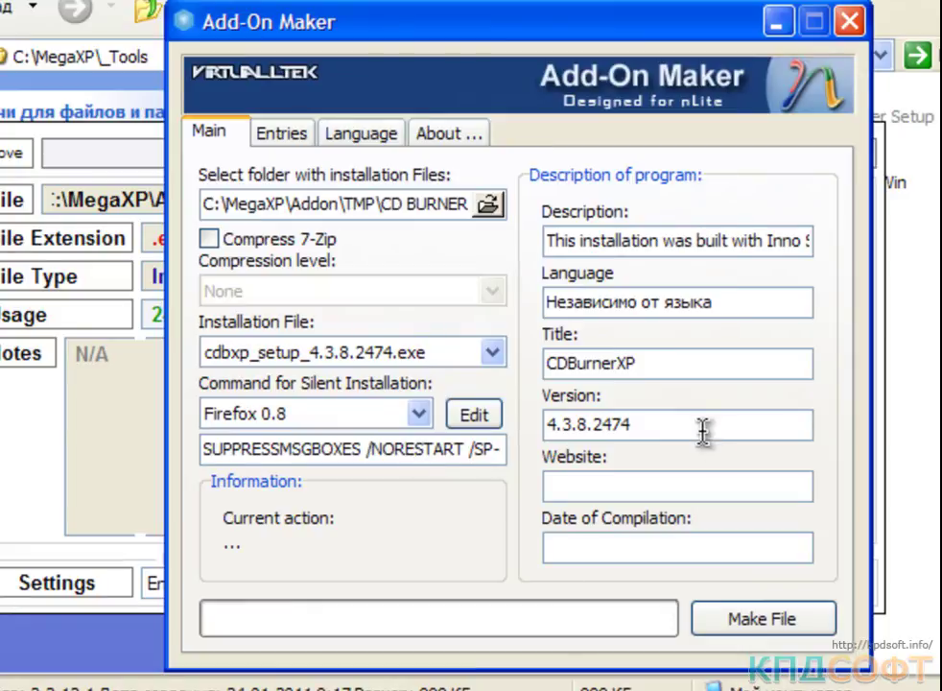
Build the add-on as a .cab file in the Addon folder, using its title CDBurnerXP as the file name
left_click_drag(632, 365, 509, 374)
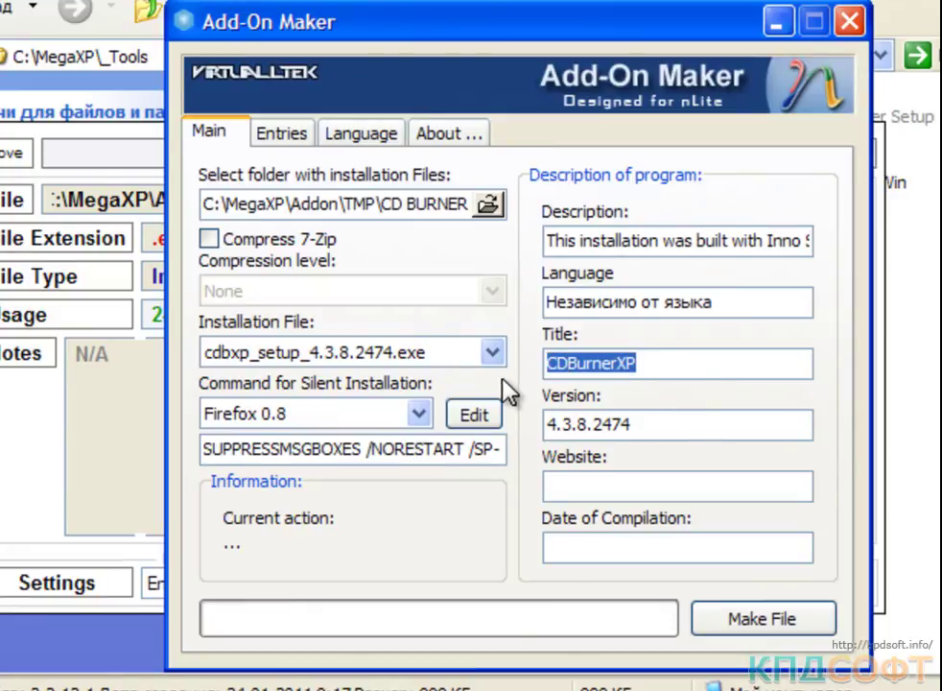
left_click(789, 620)
key("ctrl+v")
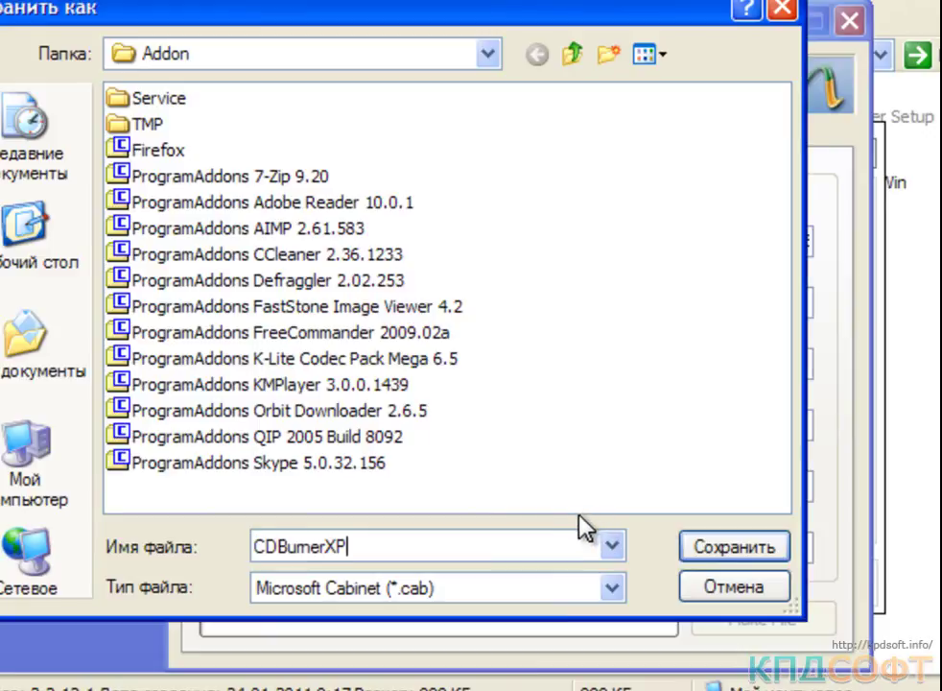
left_click(701, 549)
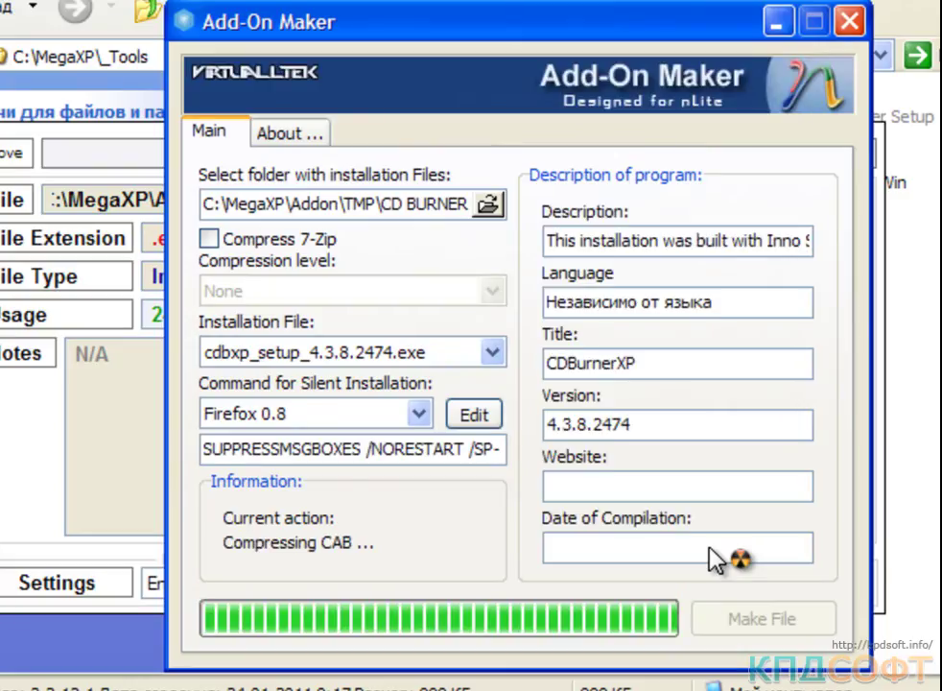
left_click(372, 467)
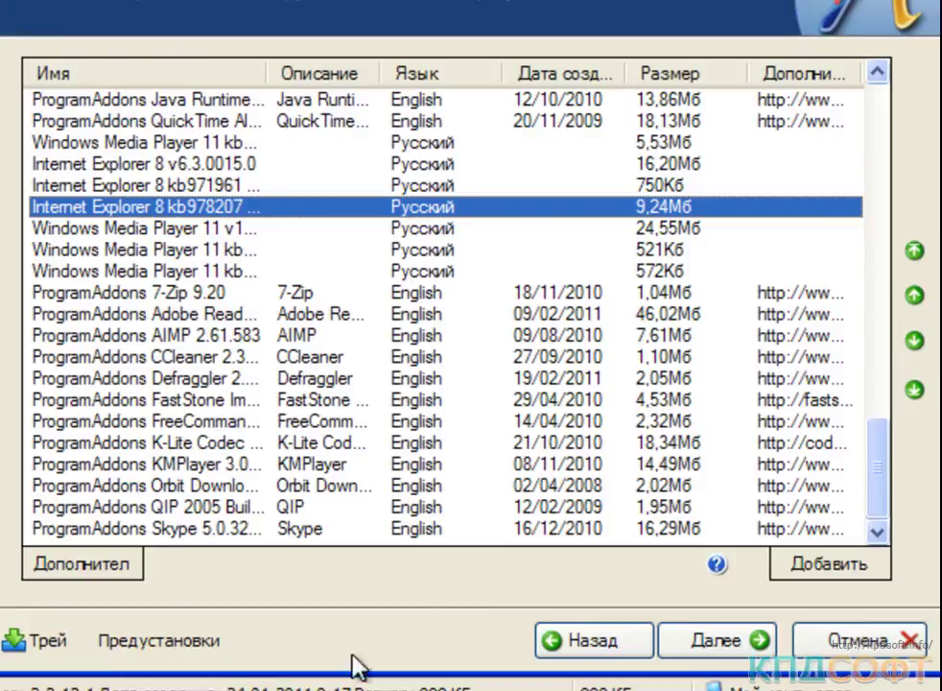
Add CDBurnerXP.cab and Firefox.cab from the Addon folder to the nLite list of hotfixes and update packs
left_click(856, 563)
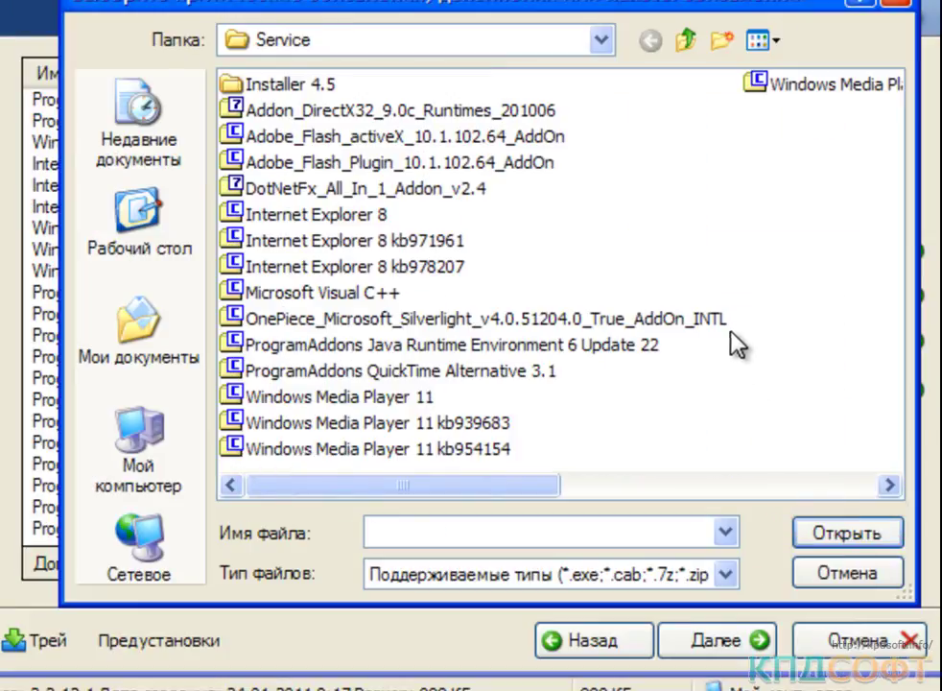
left_click(685, 40)
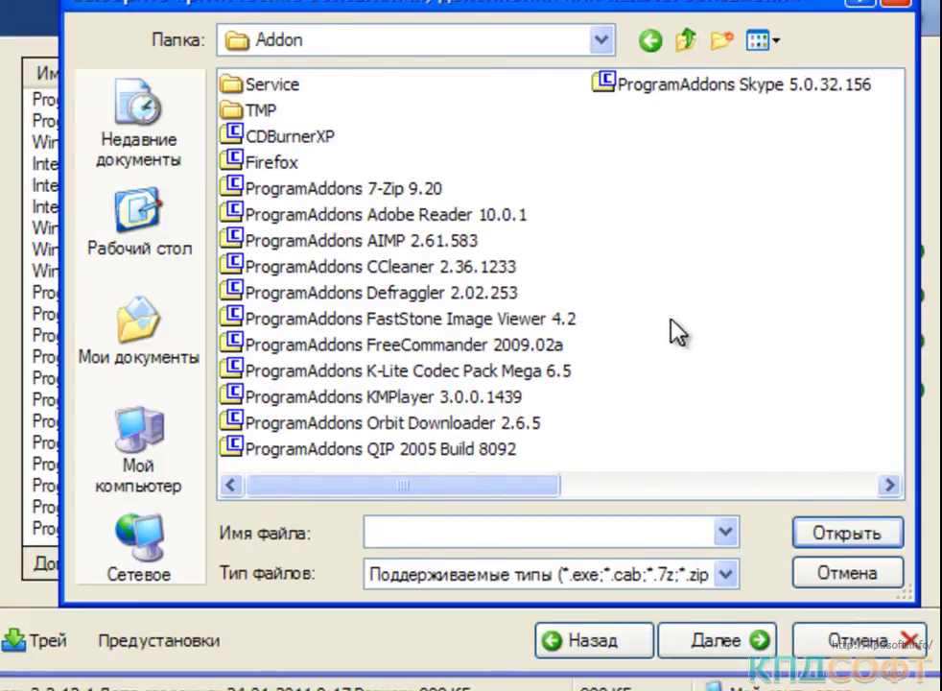
left_click_drag(383, 137, 284, 161)
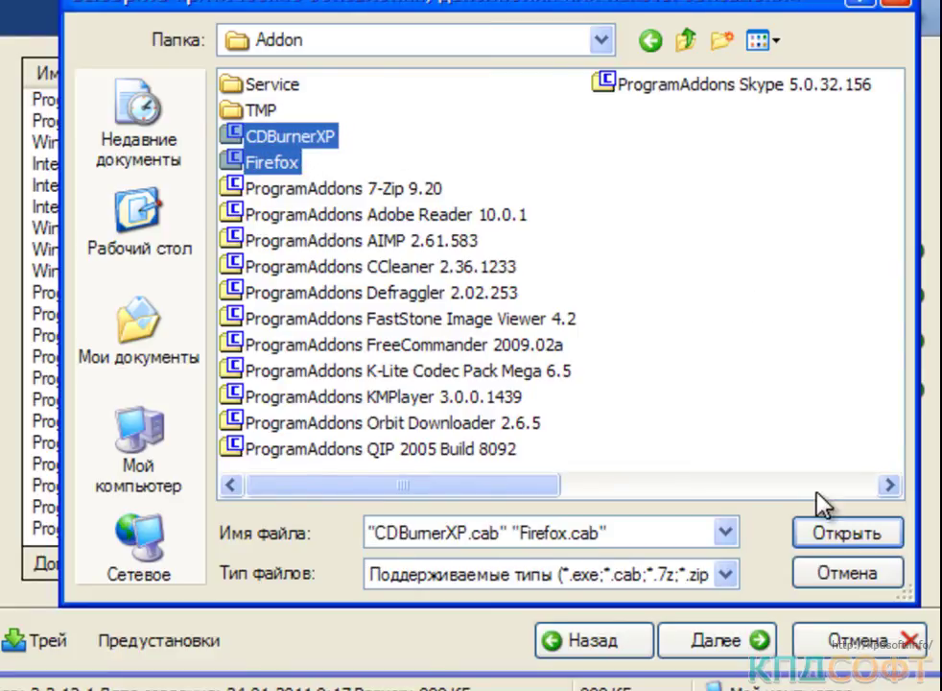
left_click(844, 535)
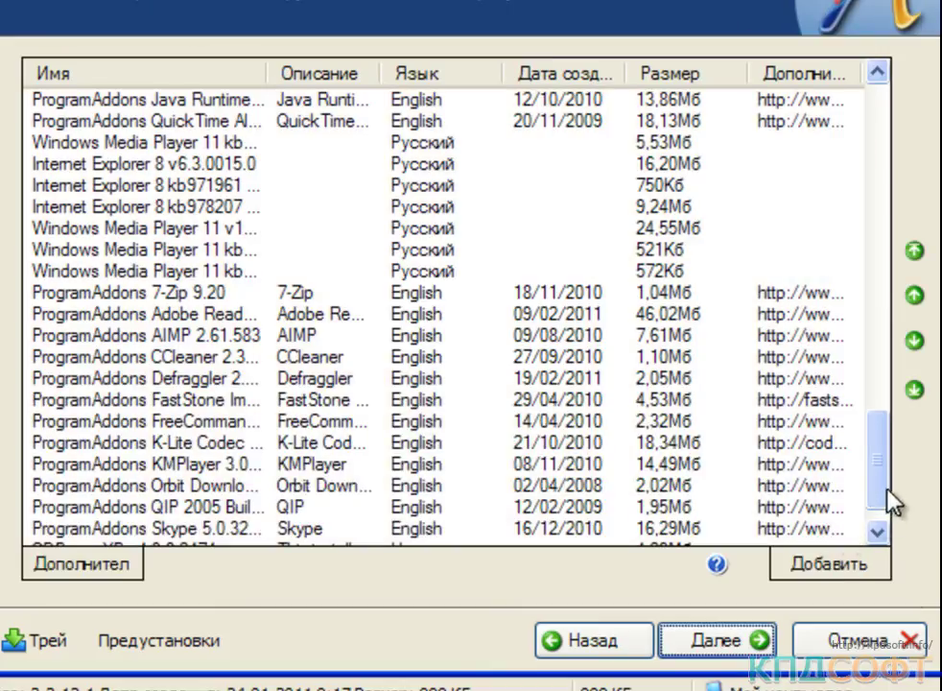
scroll(881, 504, "down", 1)
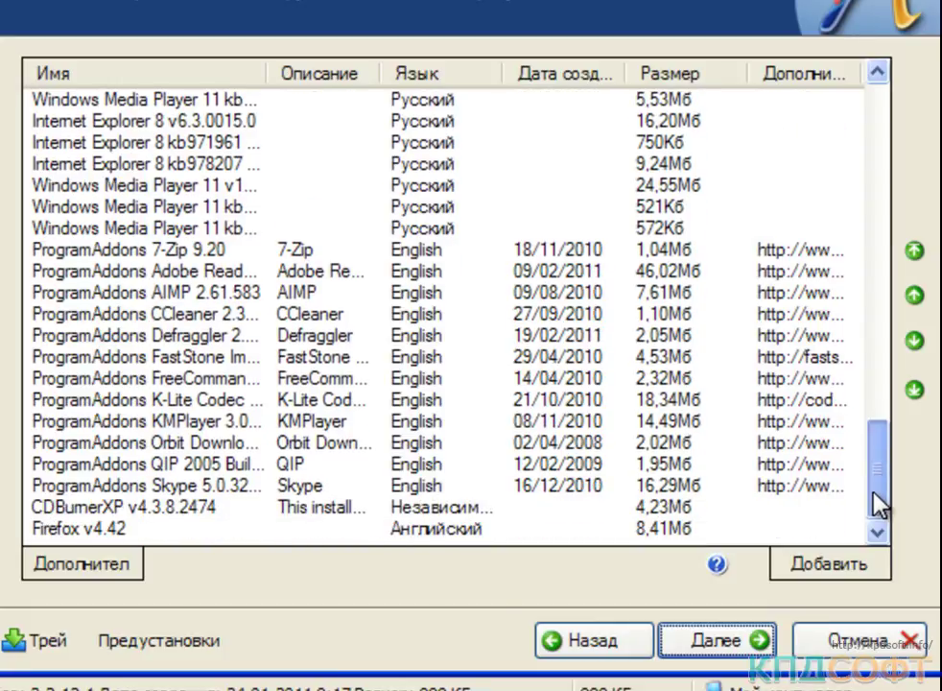
Move the Adobe_Flash_Plugin add-on to the very end of the integration list, after Firefox
scroll(880, 480, "up", 2)
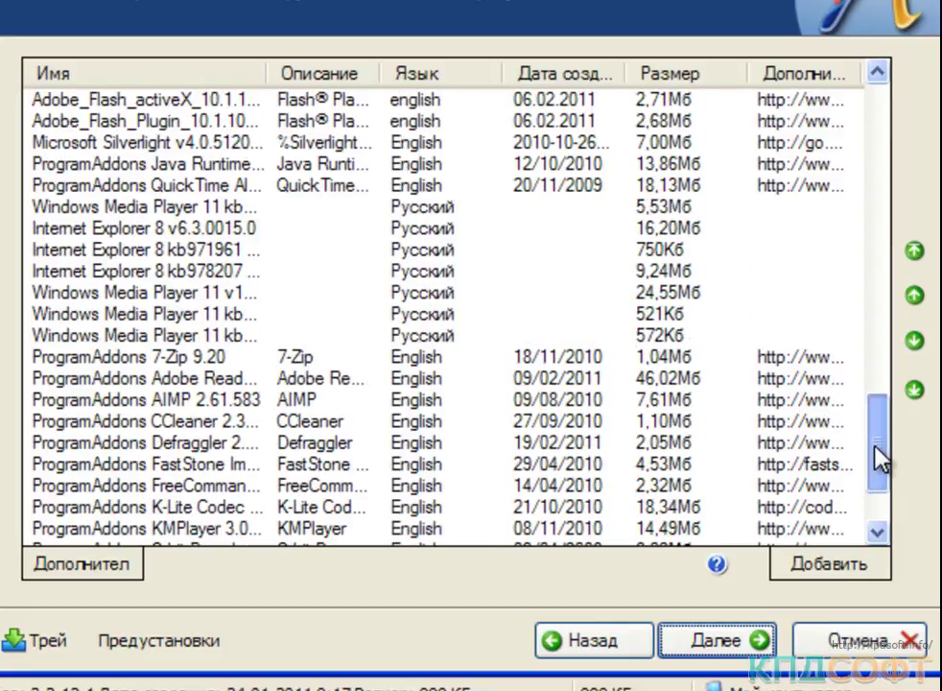
left_click_drag(881, 459, 892, 421)
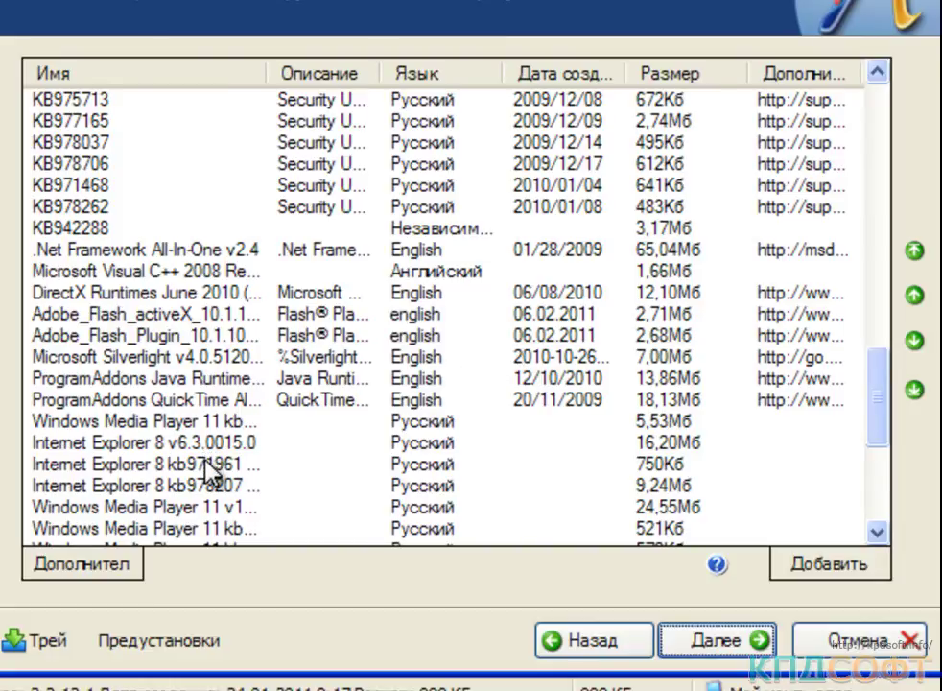
left_click(187, 336)
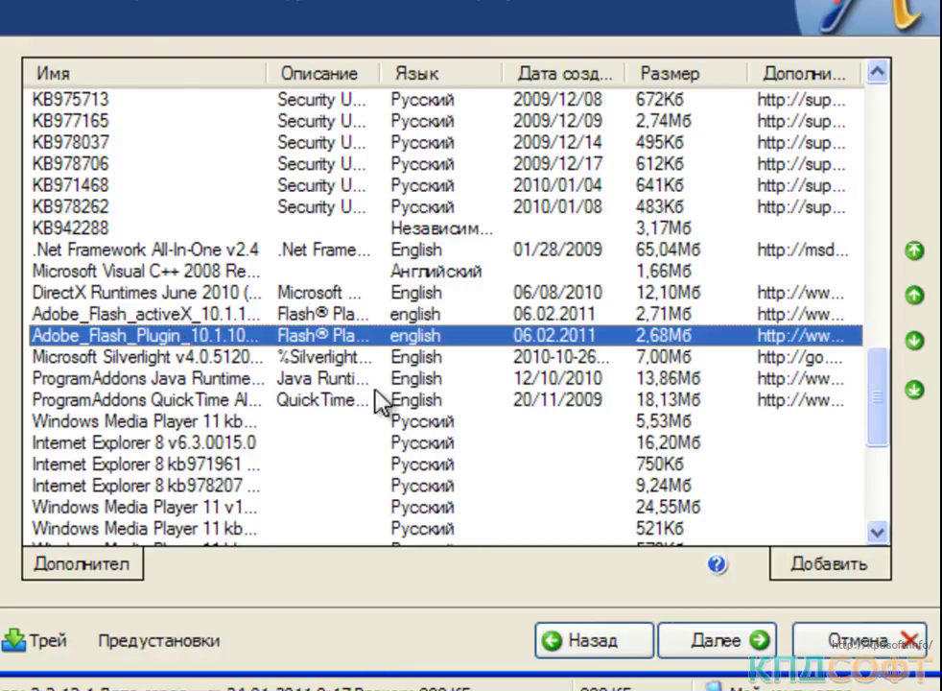
left_click(912, 391)
left_click(859, 464)
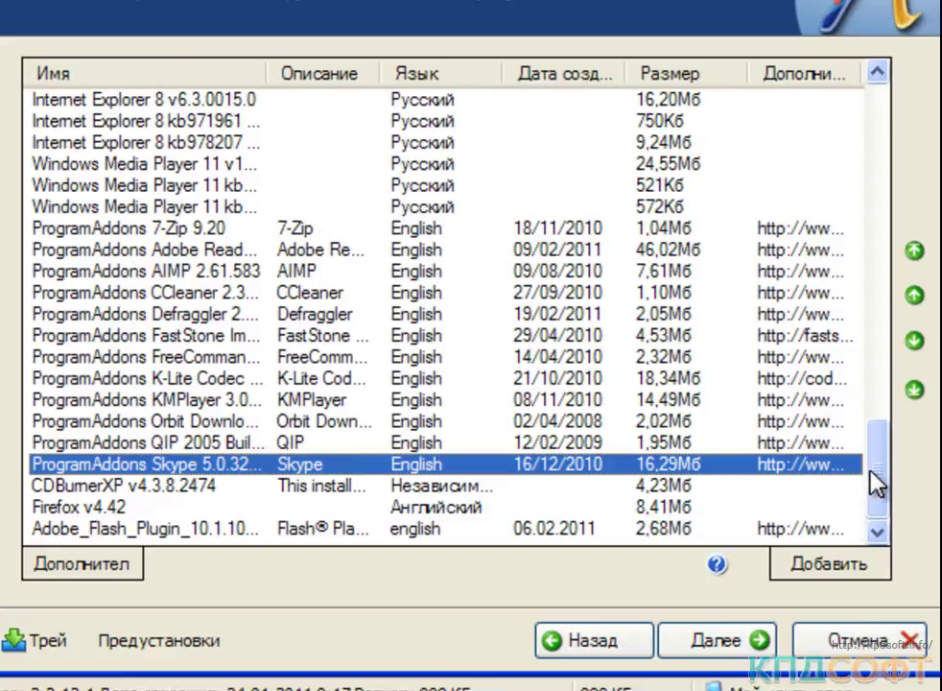
Move the Adobe_Flash_activeX add-on directly below Internet Explorer 8 kb978207 in the integration list
scroll(916, 504, "up", 5)
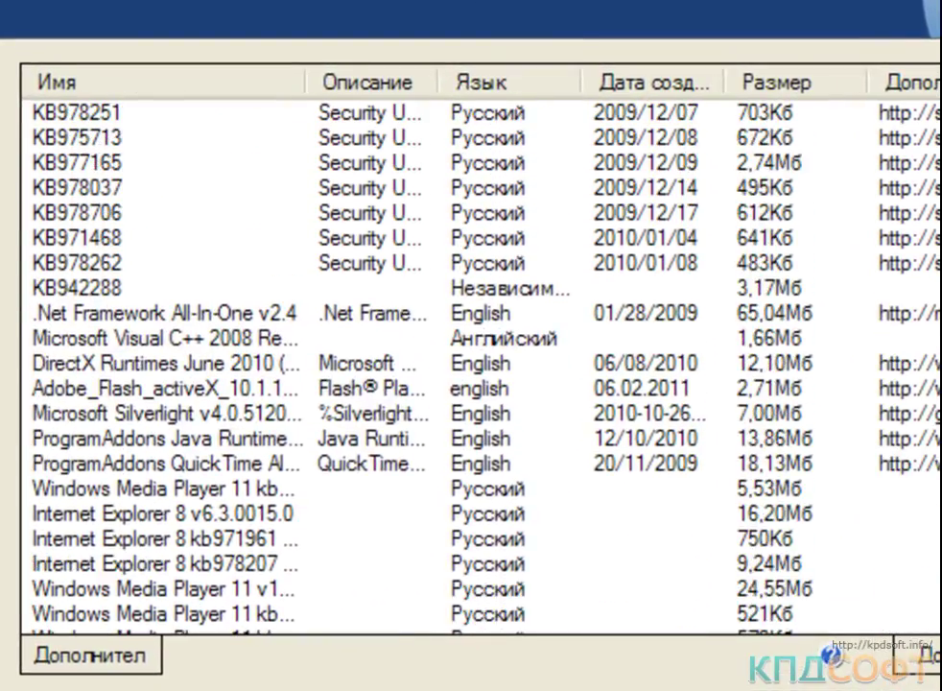
left_click(249, 391)
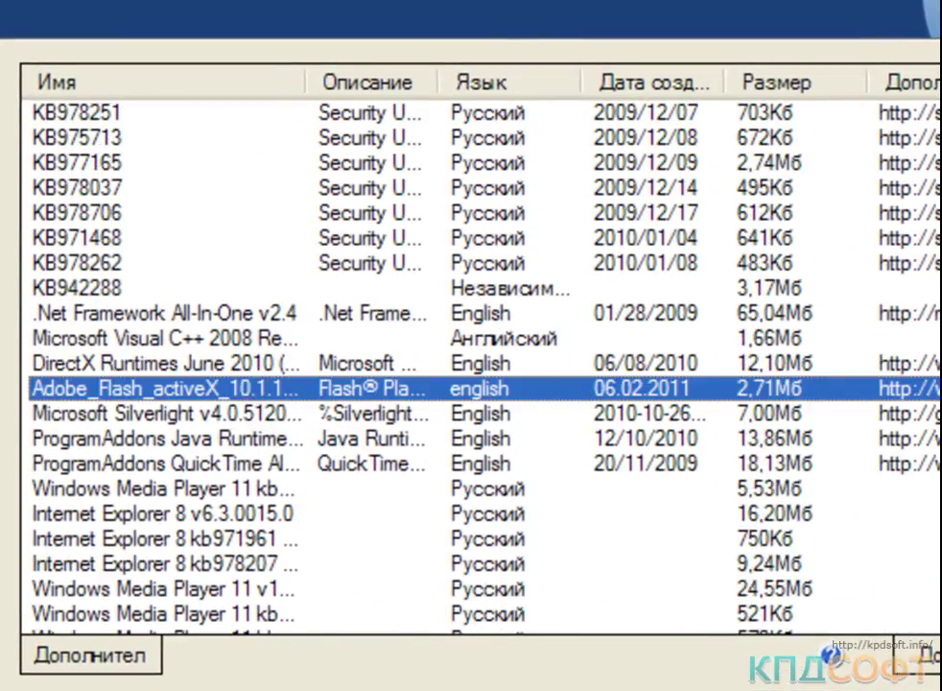
scroll(879, 441, "down", 3)
scroll(370, 365, "down", 1)
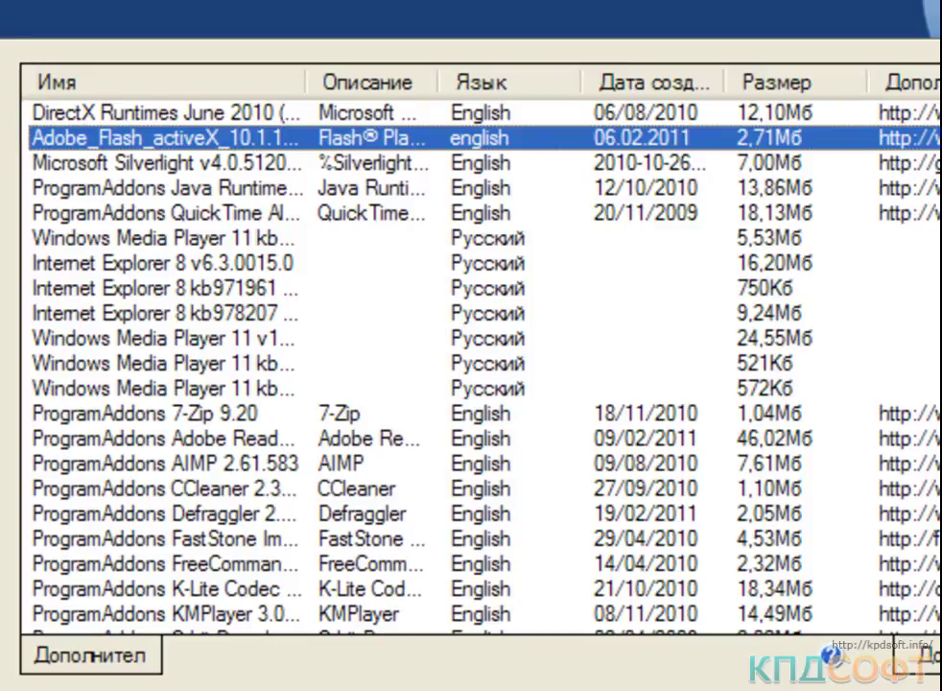
left_click_drag(163, 137, 163, 312)
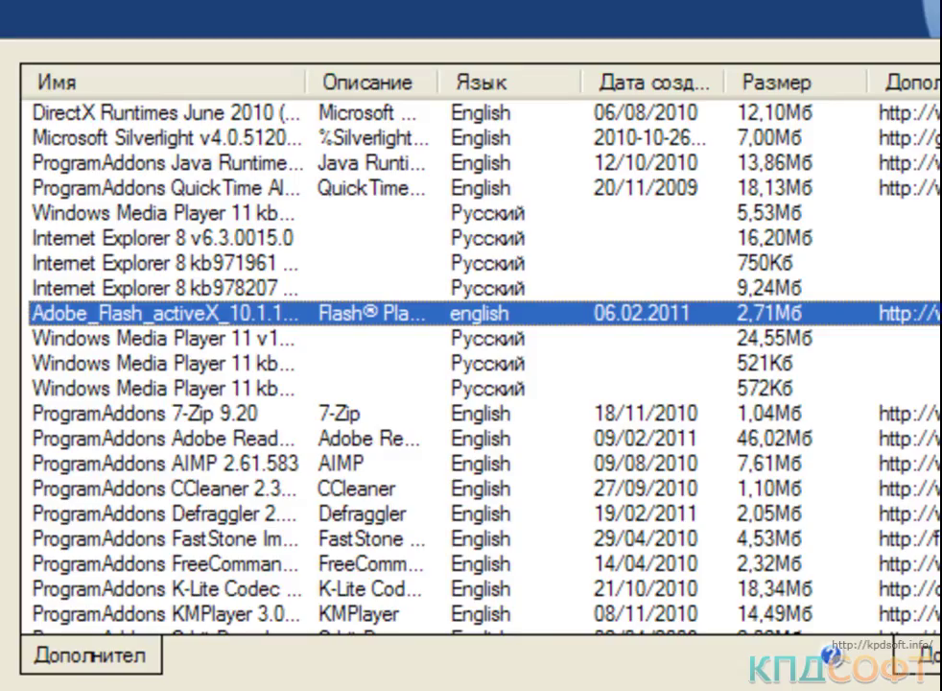
left_click(198, 285)
left_click(203, 261)
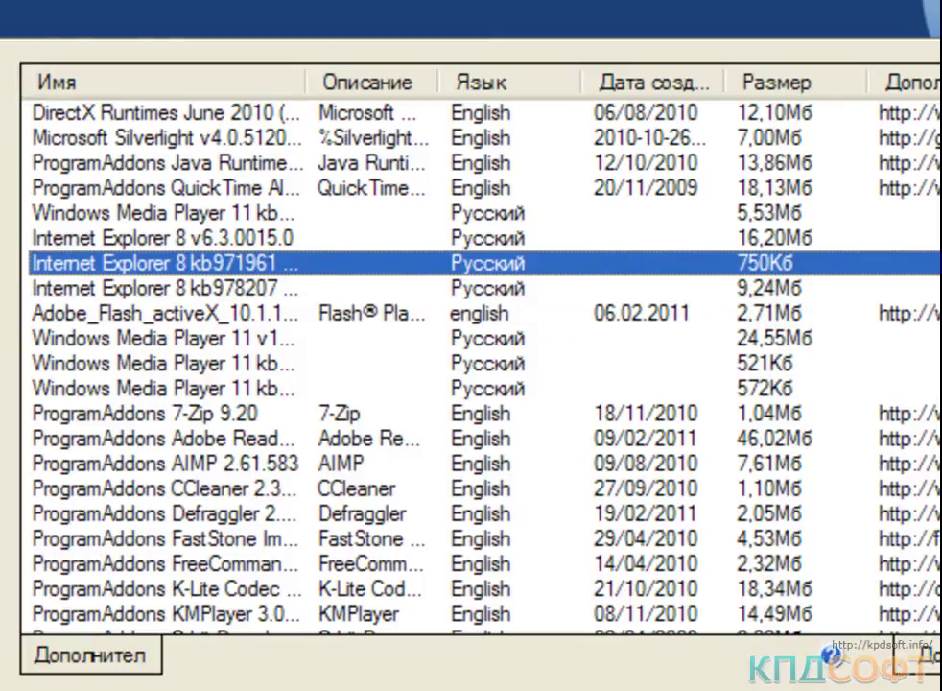
Review the reordered add-on list and save the current settings to the last-session preset (Последний сеанс)
scroll(470, 364, "down", 2)
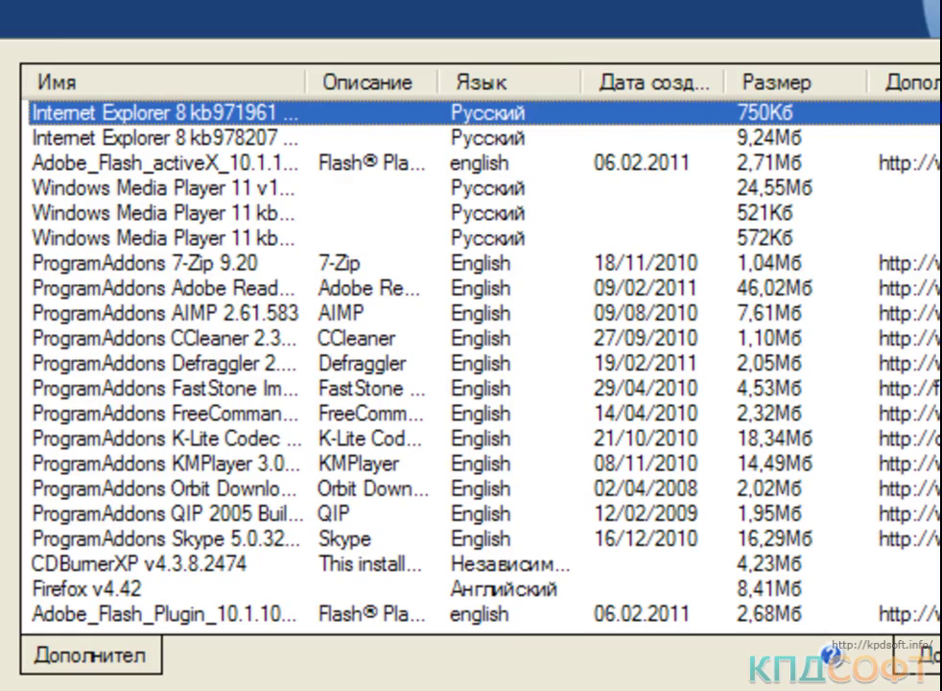
scroll(470, 365, "up", 6)
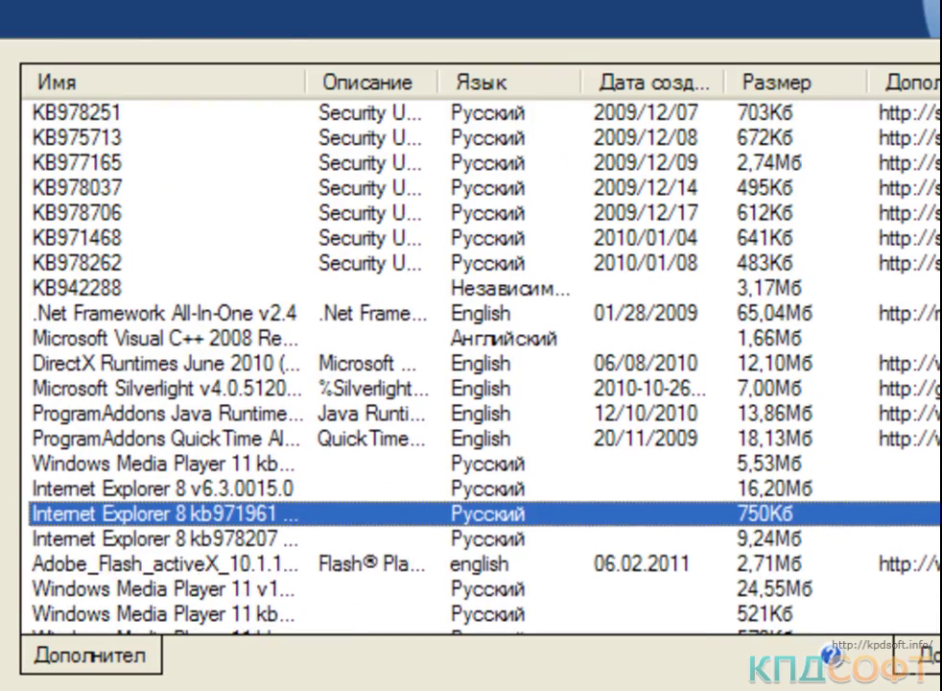
scroll(470, 365, "down", 6)
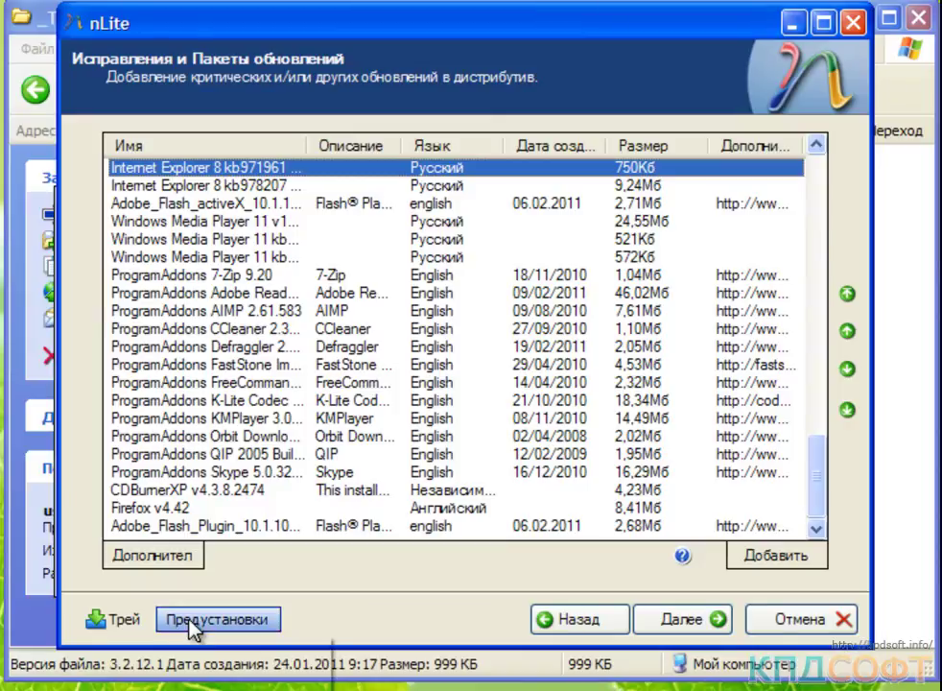
left_click(192, 629)
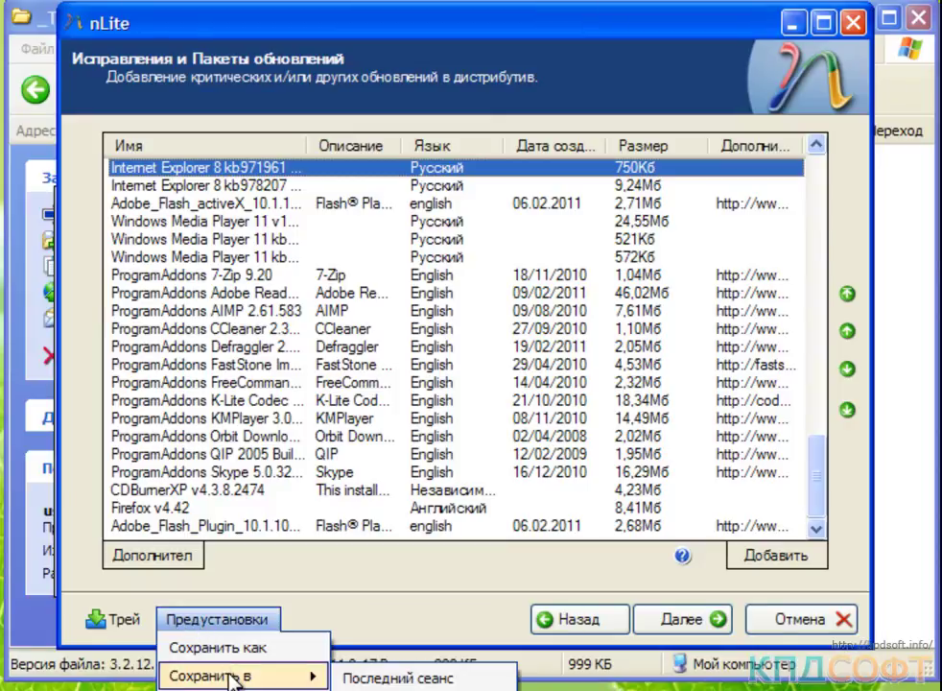
left_click(355, 679)
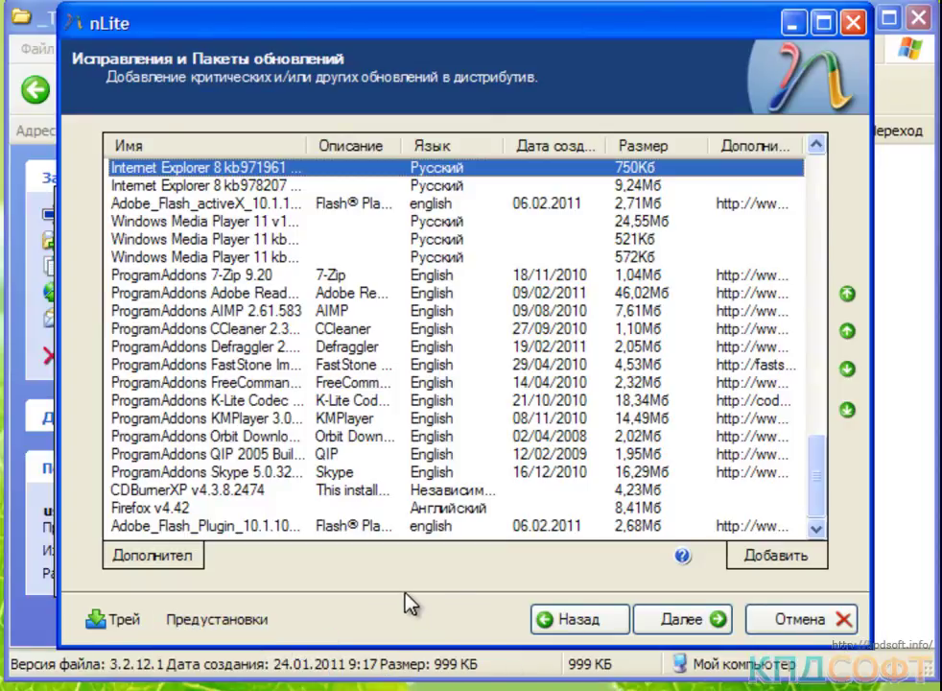